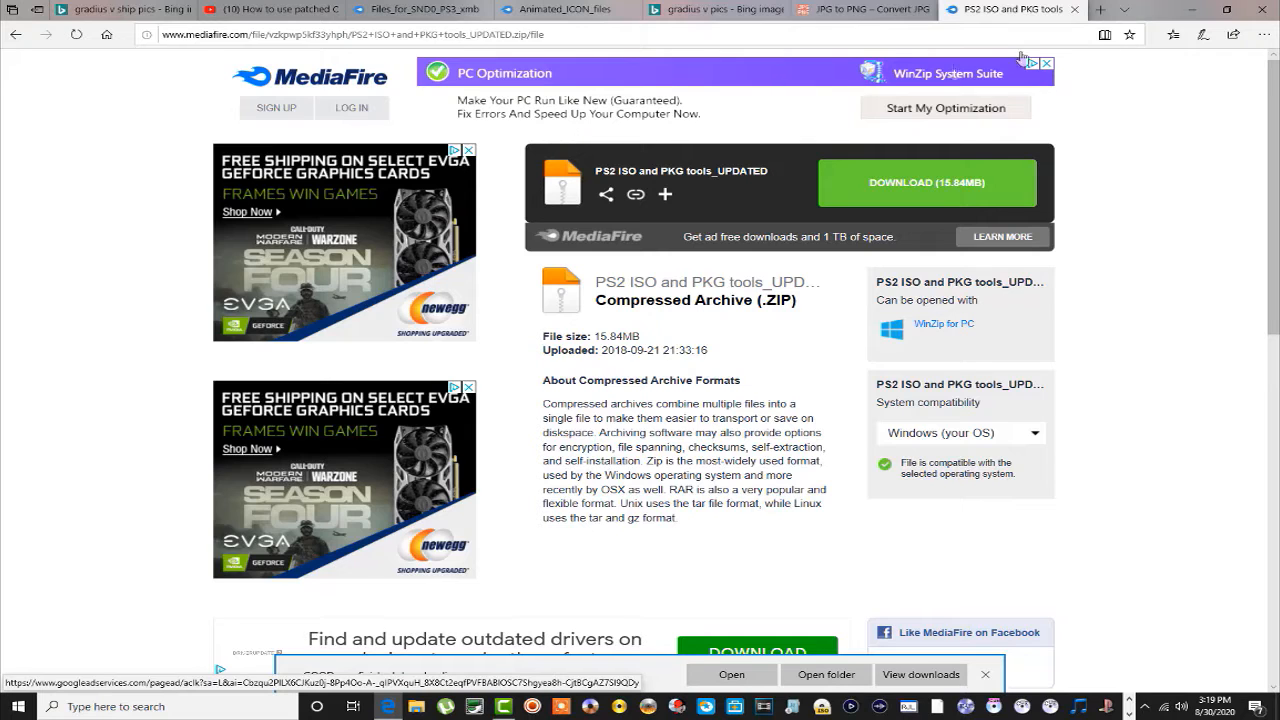
Open the Gradius V (USA) folder from the desktop and highlight GRADIUS V.iso, followed by the ICON0.PNG and PIC1.png images
{"action": "left_click", "coordinate": [1191, 9]}
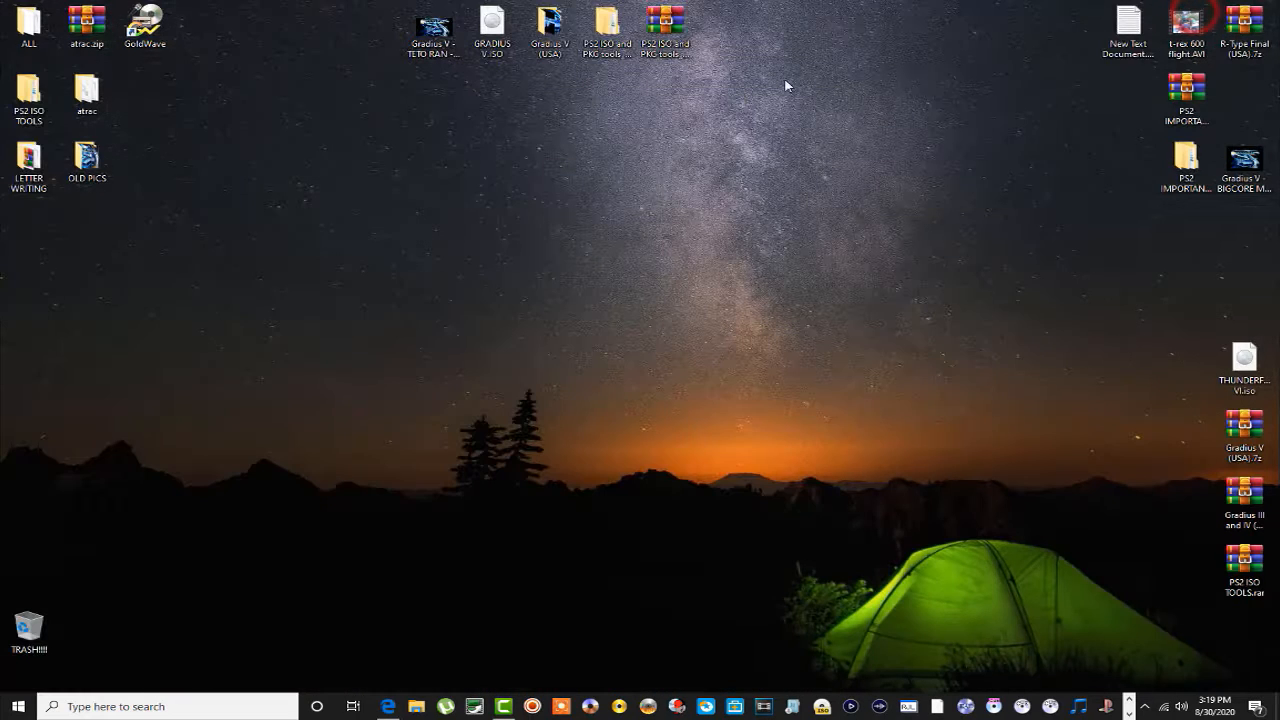
{"action": "left_click", "coordinate": [610, 42]}
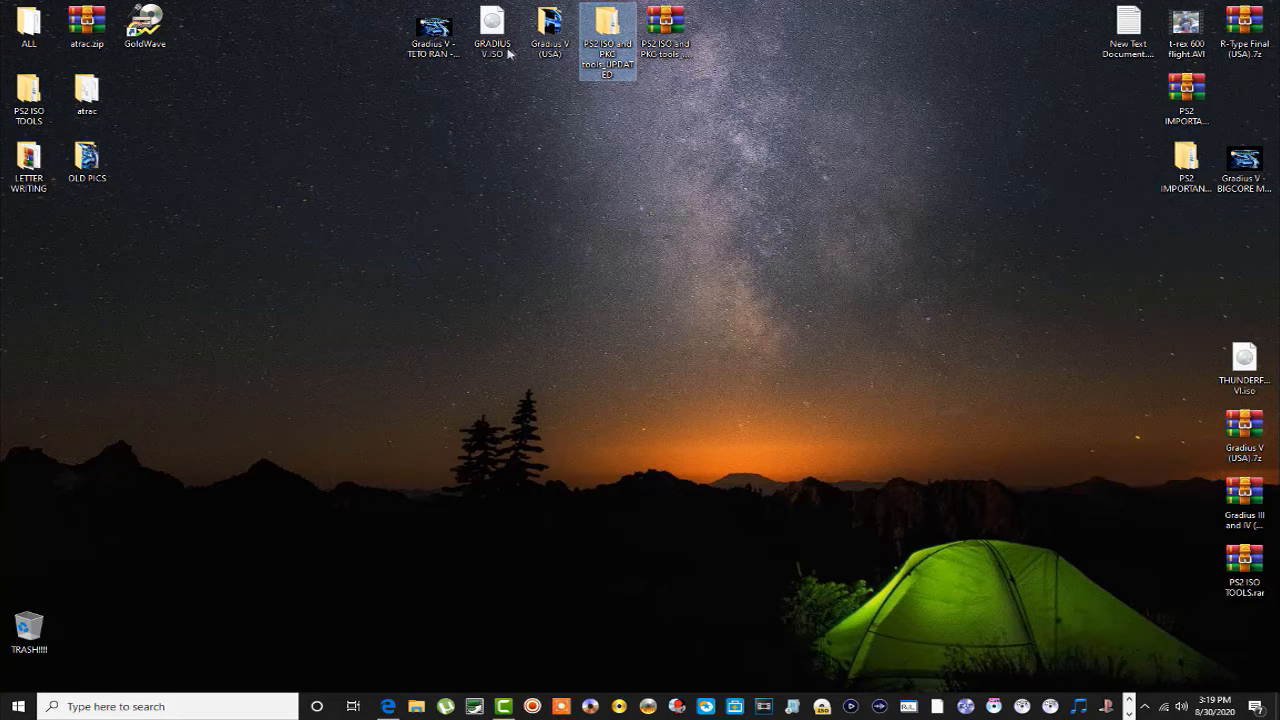
{"action": "left_click", "coordinate": [491, 25]}
{"action": "left_click_drag", "start_coordinate": [491, 25], "coordinate": [545, 27]}
{"action": "double_click", "coordinate": [548, 25]}
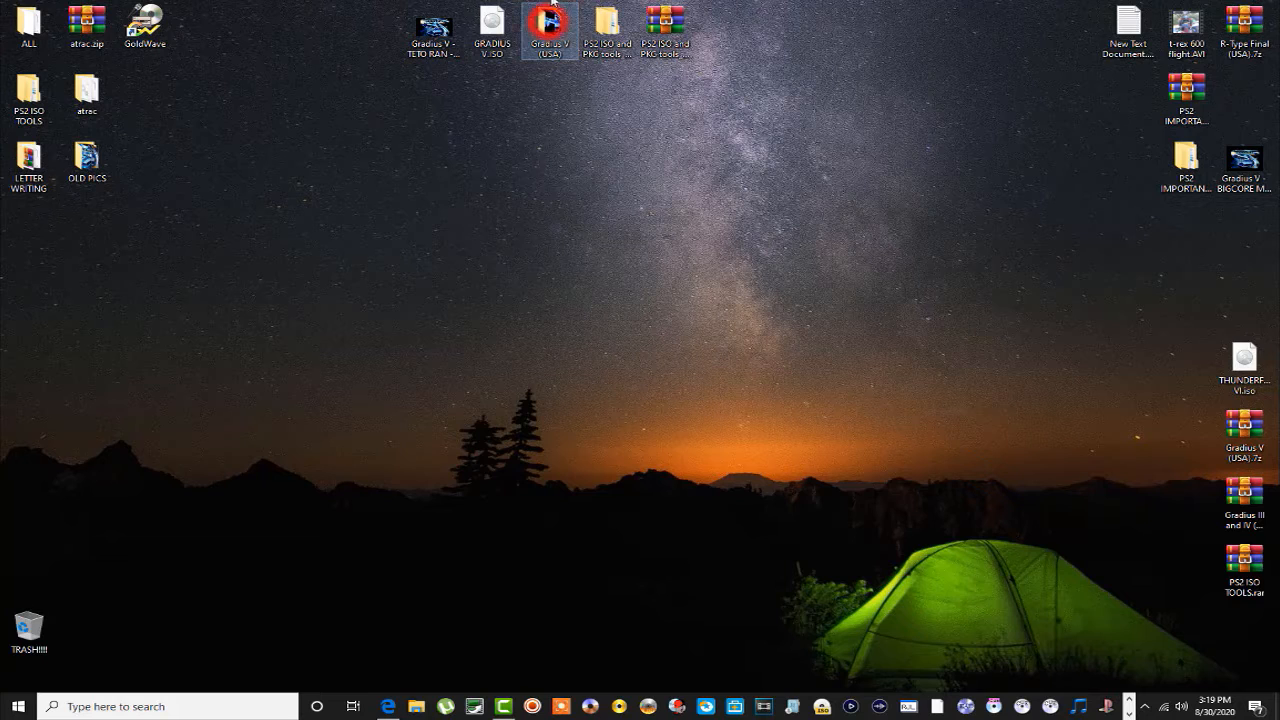
{"action": "left_click", "coordinate": [505, 268]}
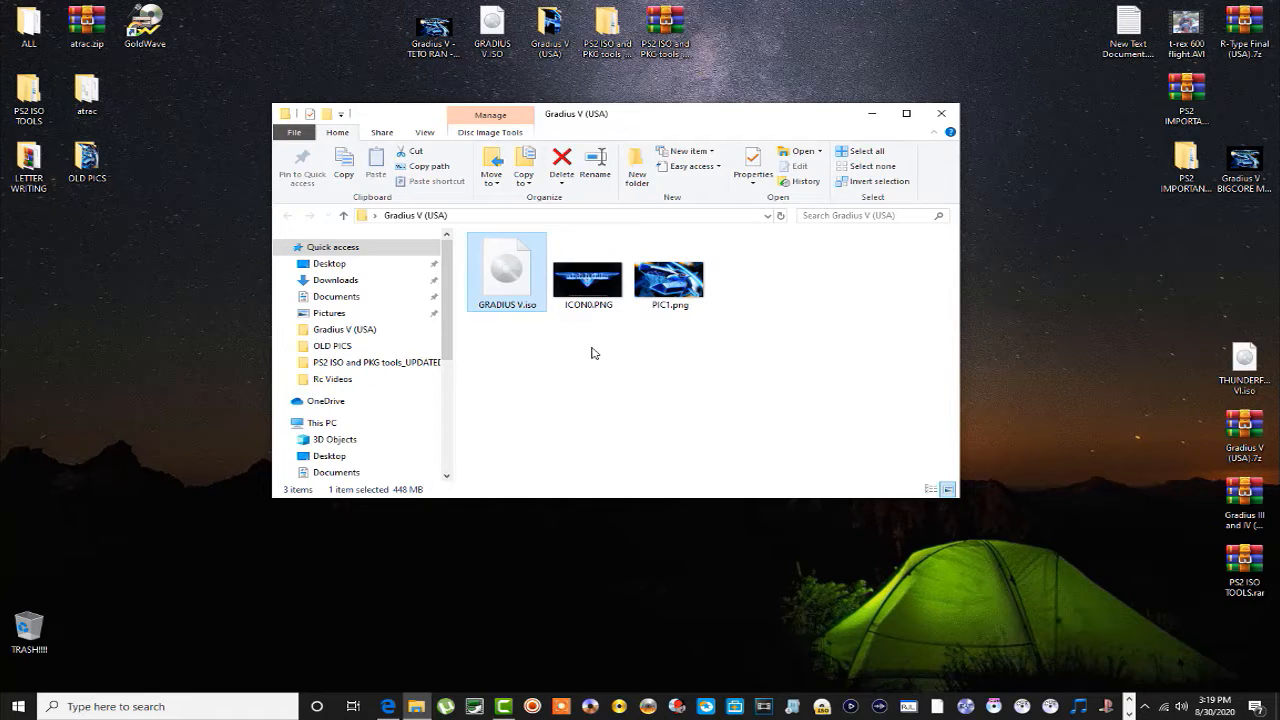
{"action": "left_click_drag", "start_coordinate": [591, 347], "coordinate": [695, 300]}
Switch to the browser and look through the Bing image results for gradius v pics before returning to the folder
{"action": "left_click", "coordinate": [388, 706]}
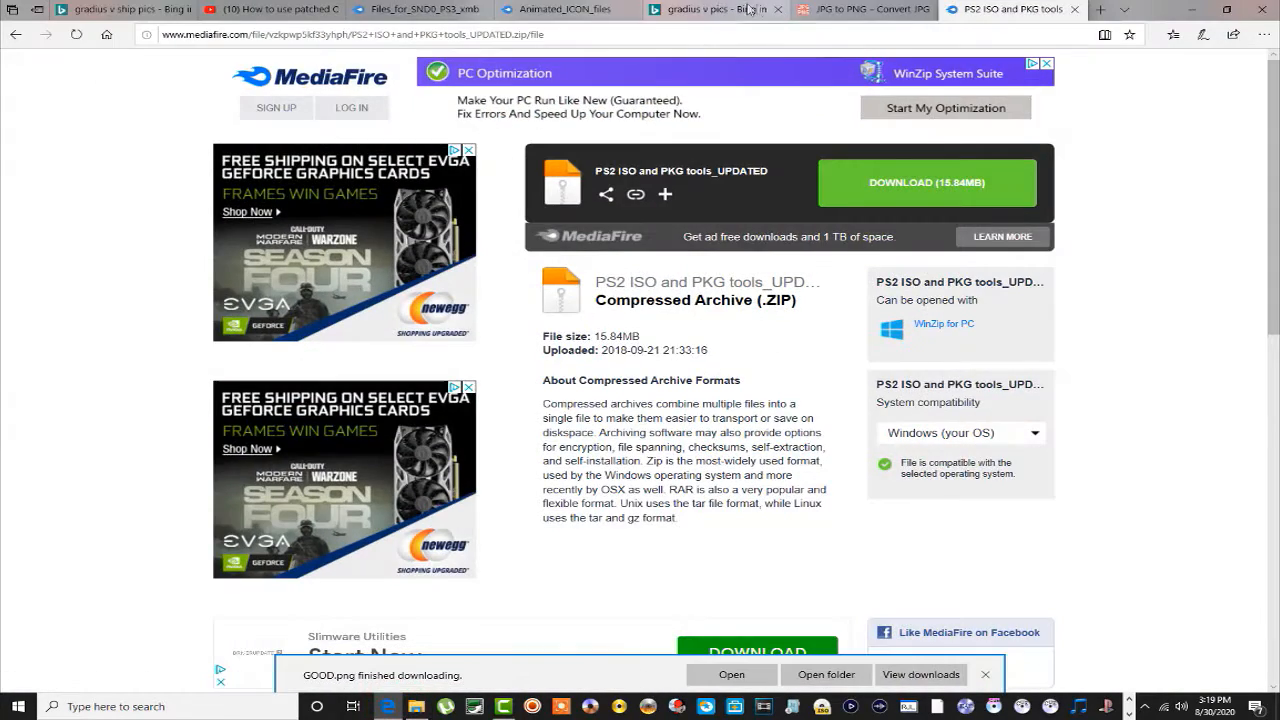
{"action": "left_click", "coordinate": [698, 12]}
{"action": "scroll", "coordinate": [668, 352], "scroll_direction": "down", "scroll_amount": 6}
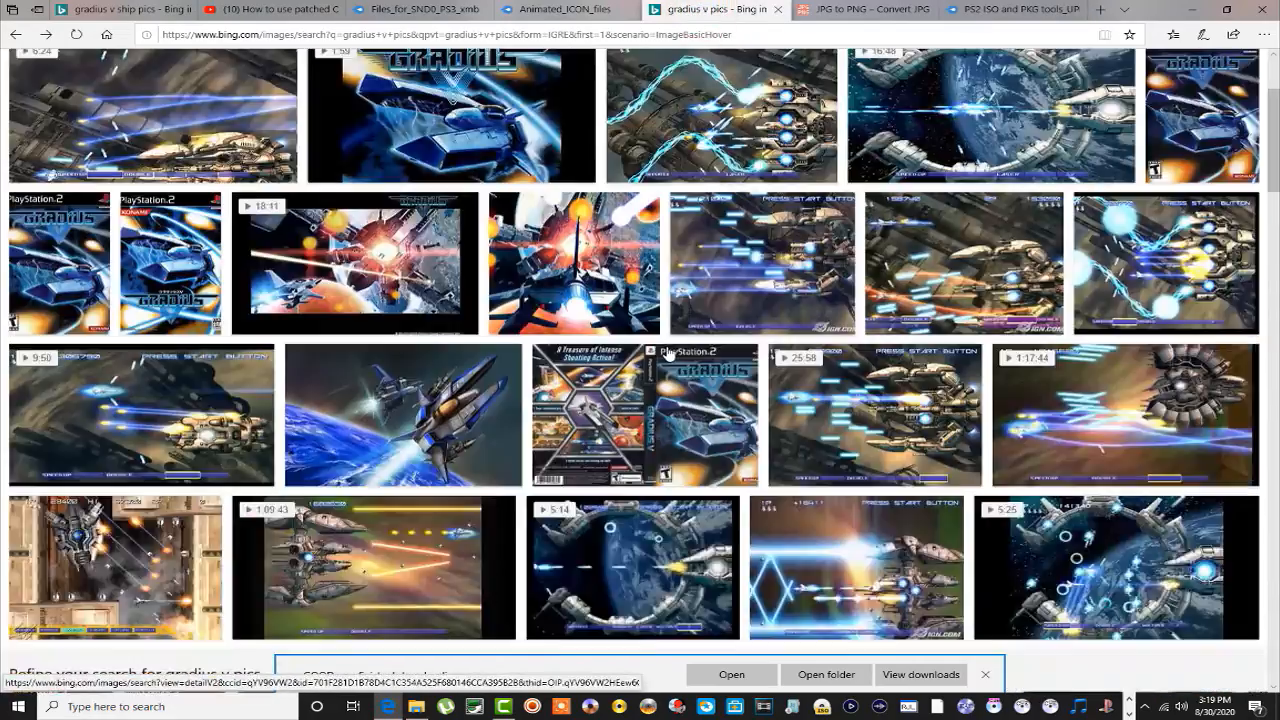
{"action": "scroll", "coordinate": [668, 352], "scroll_direction": "up", "scroll_amount": 6}
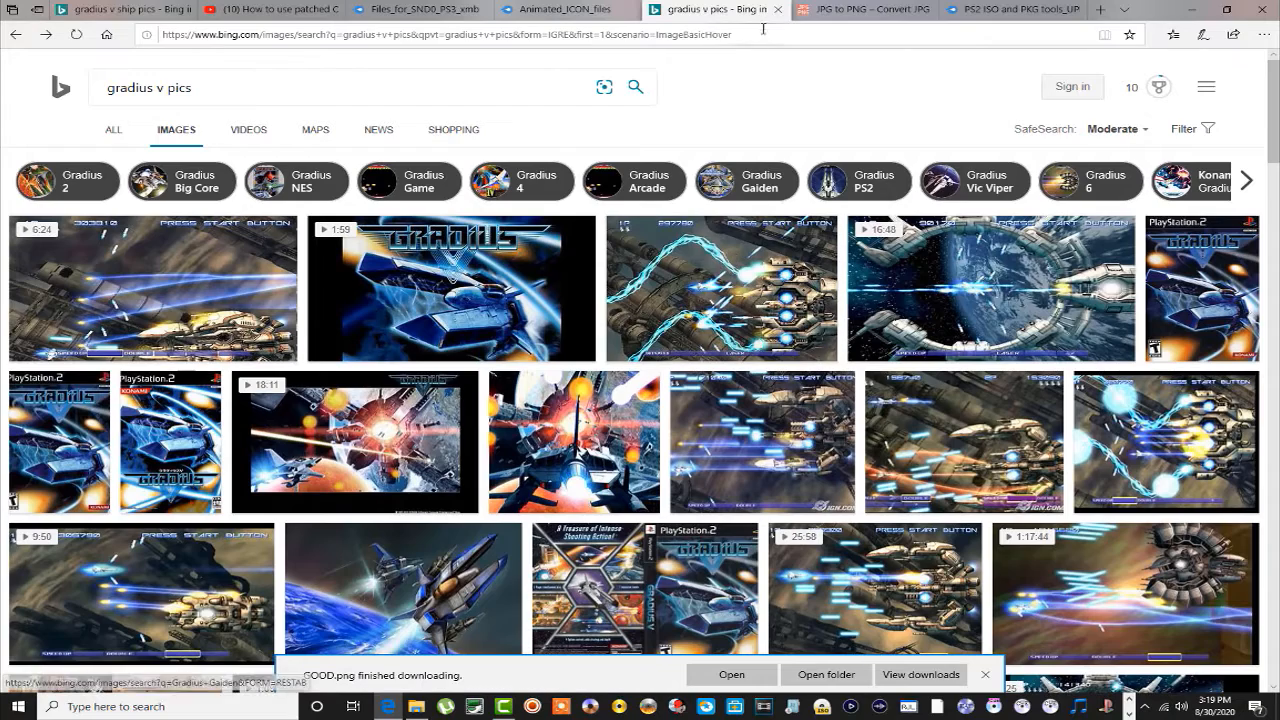
{"action": "left_click", "coordinate": [1191, 9]}
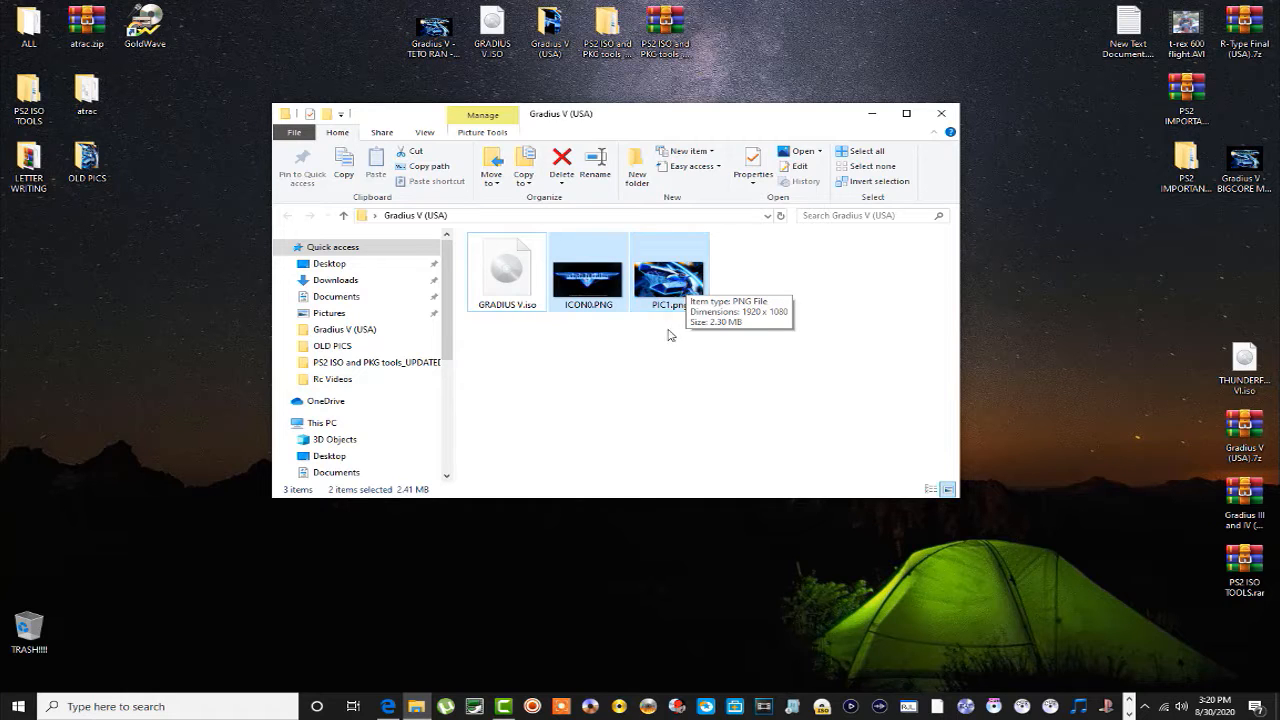
Clear the image selection in the folder and view the JPG to PNG converter page in the browser
{"action": "left_click", "coordinate": [667, 332]}
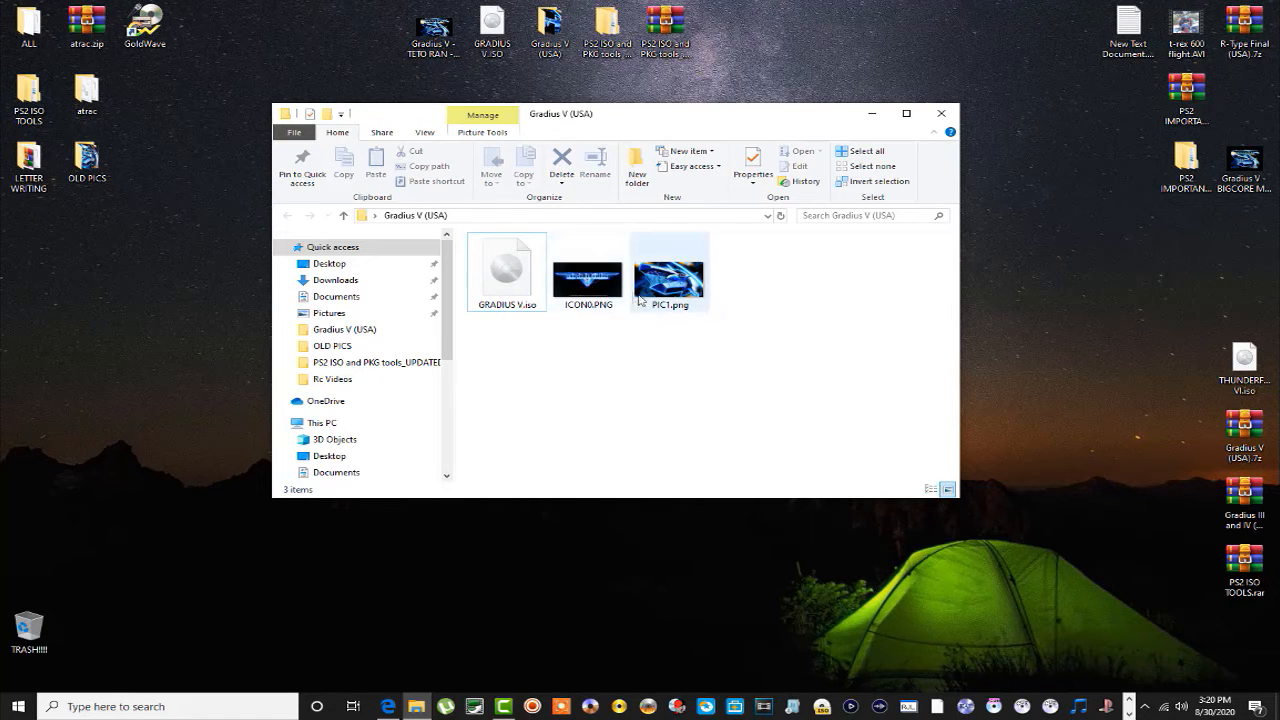
{"action": "mouse_move", "coordinate": [389, 708]}
{"action": "left_click", "coordinate": [389, 708]}
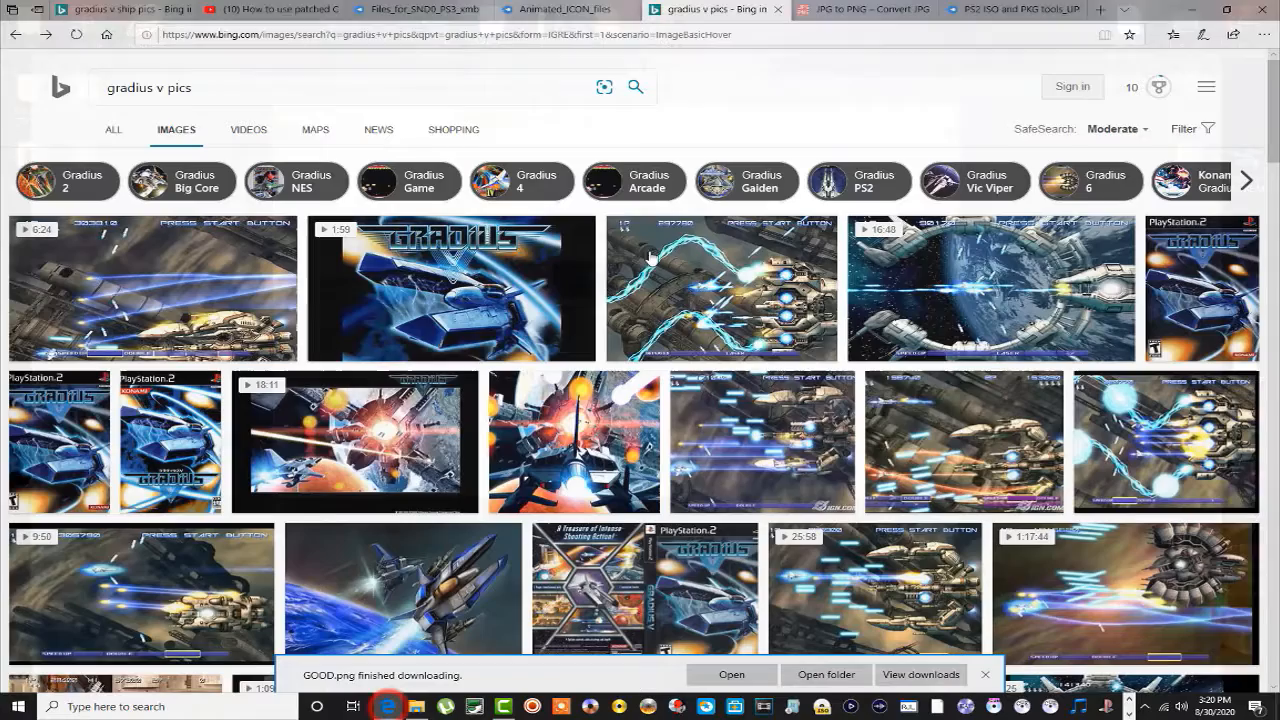
{"action": "left_click", "coordinate": [822, 16]}
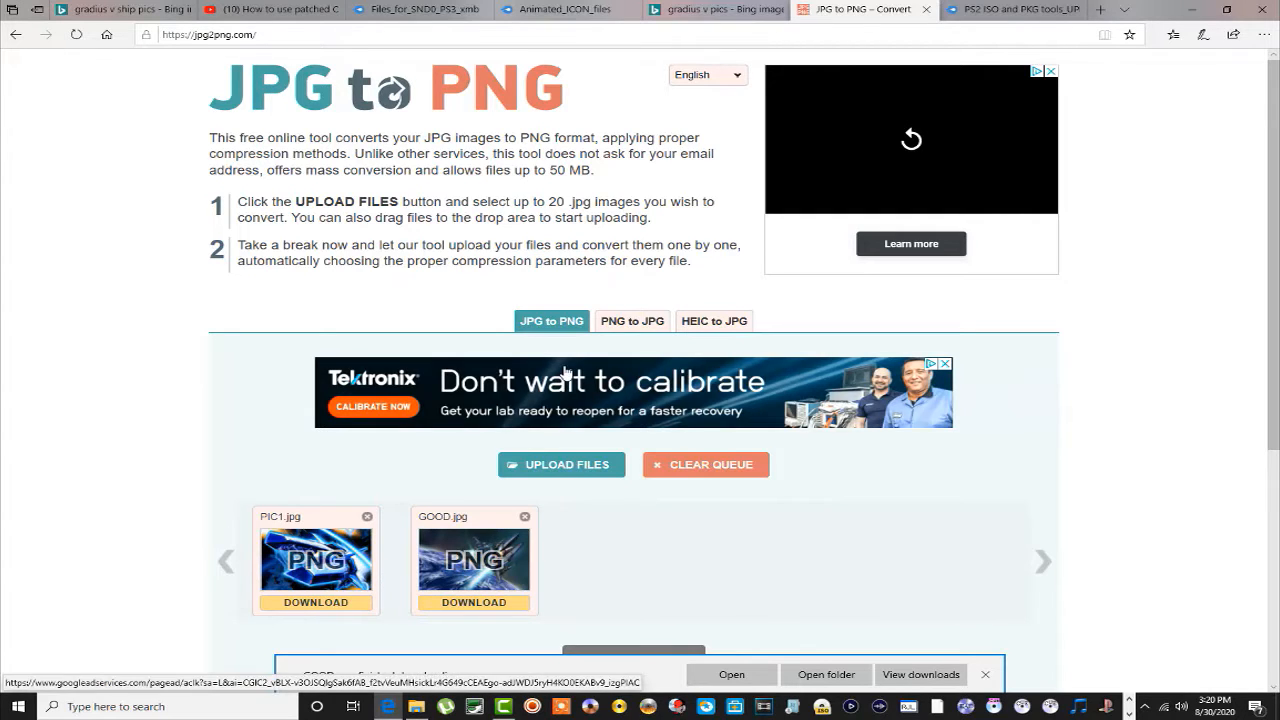
{"action": "left_click", "coordinate": [1193, 10]}
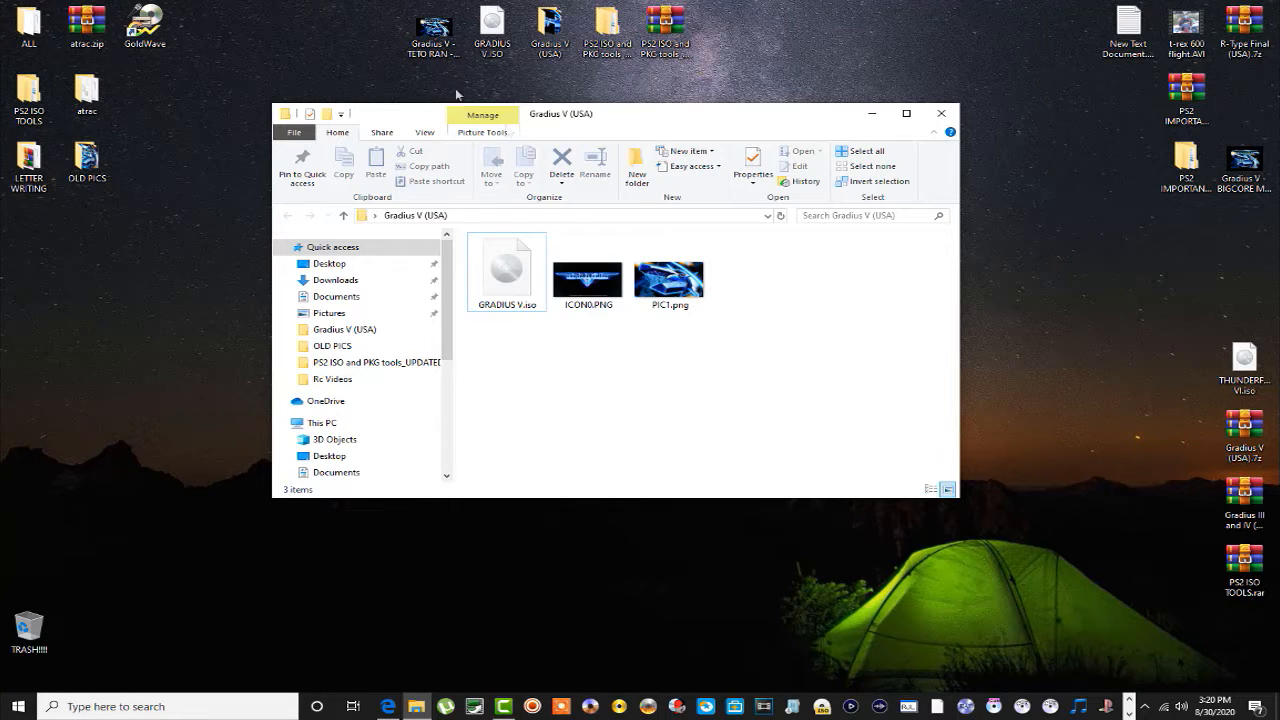
Move the Gradius V (USA) folder window lower and highlight the Gradius V - TETO RAN MP3 on the desktop
{"action": "left_click", "coordinate": [433, 30]}
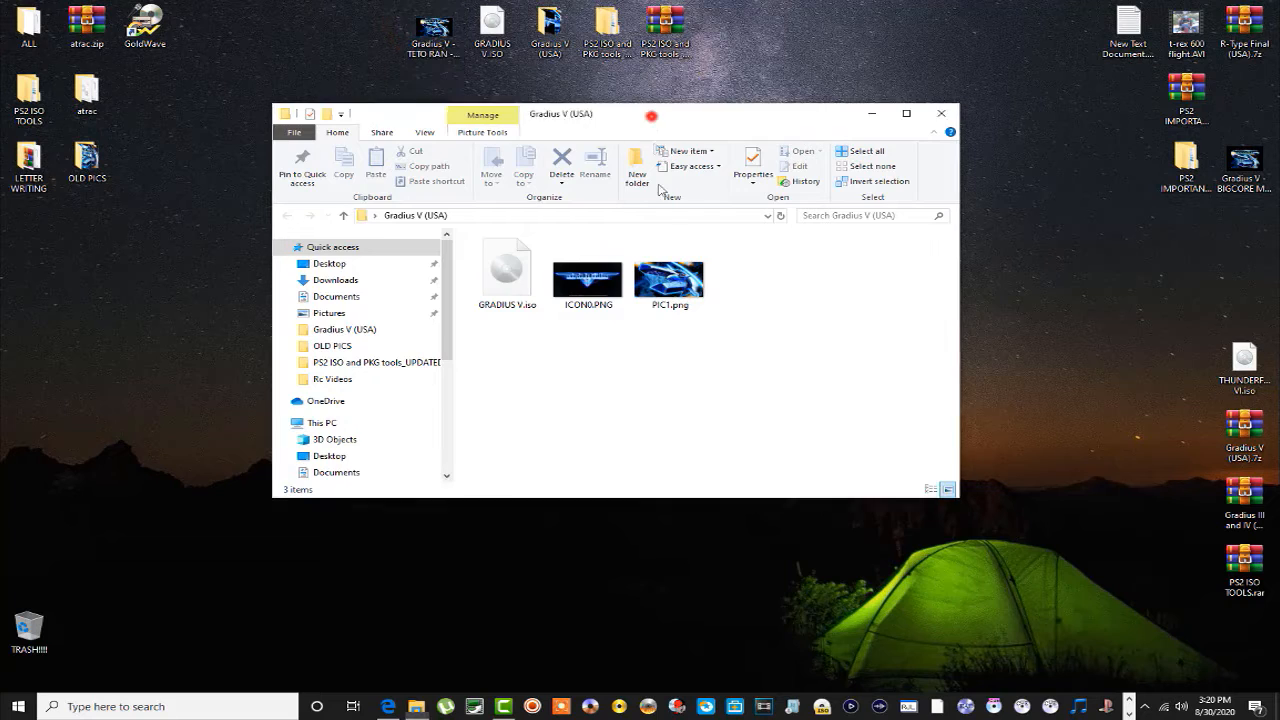
{"action": "left_click_drag", "start_coordinate": [651, 114], "coordinate": [664, 231]}
{"action": "left_click", "coordinate": [440, 125]}
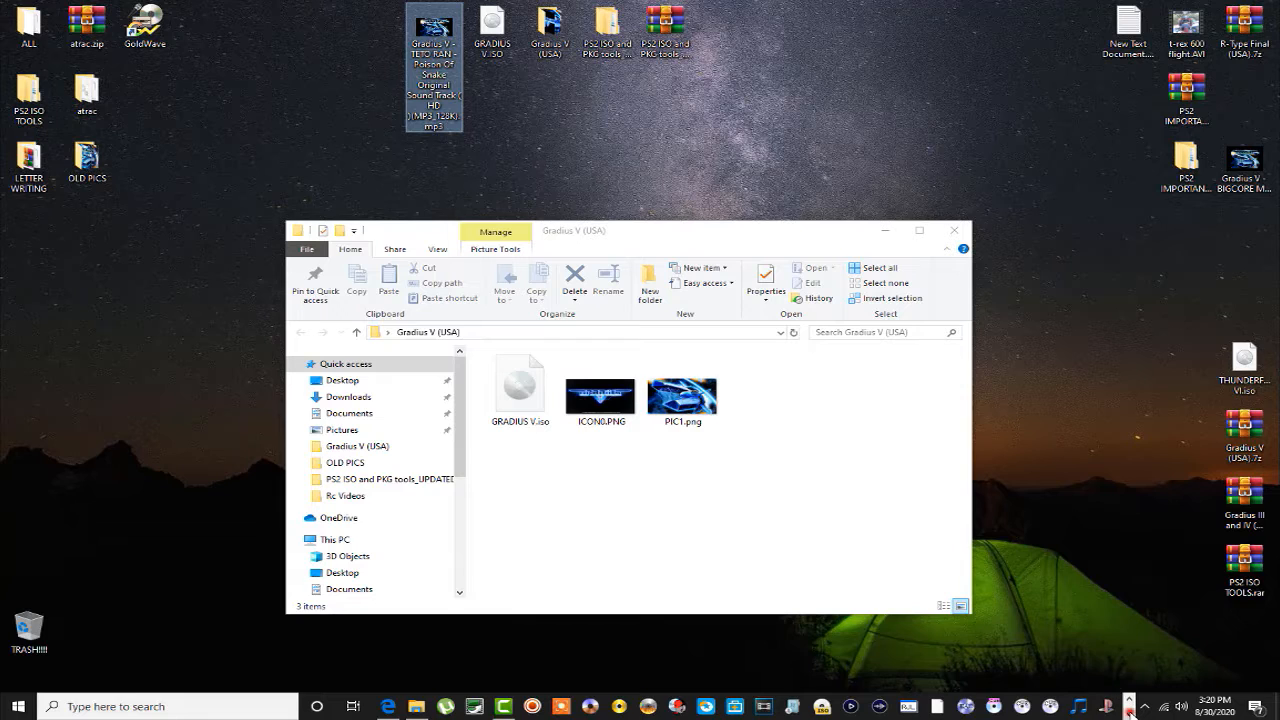
Launch GoldWave and open the Gradius V - TETO RAN - Poison Of Snake MP3 from the desktop
{"action": "left_click", "coordinate": [1129, 712]}
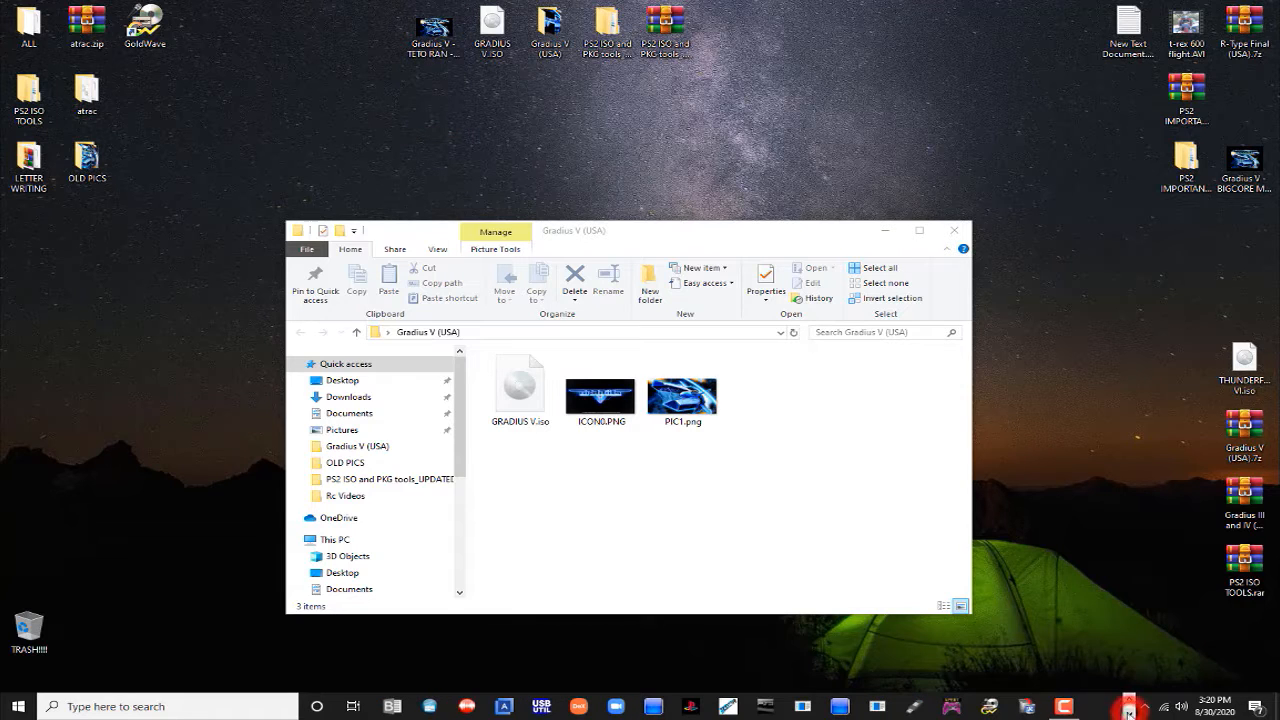
{"action": "left_click", "coordinate": [990, 708]}
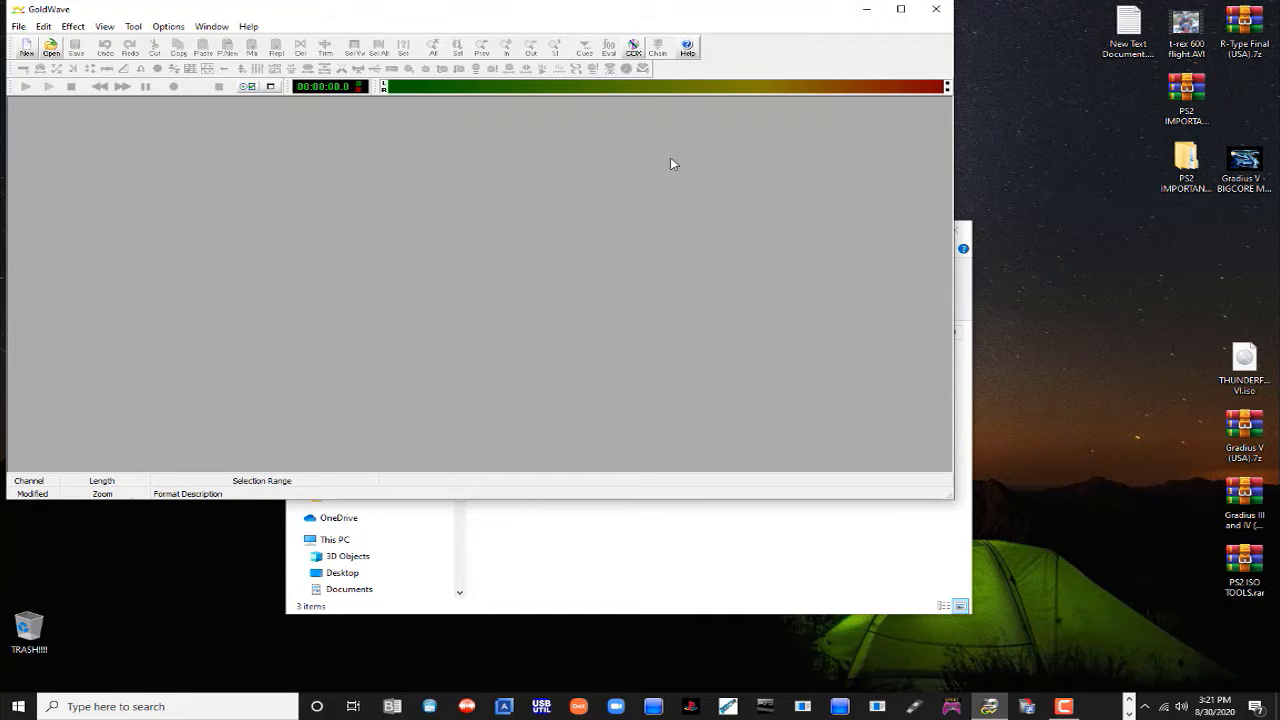
{"action": "left_click_drag", "start_coordinate": [520, 14], "coordinate": [614, 57]}
{"action": "left_click", "coordinate": [142, 92]}
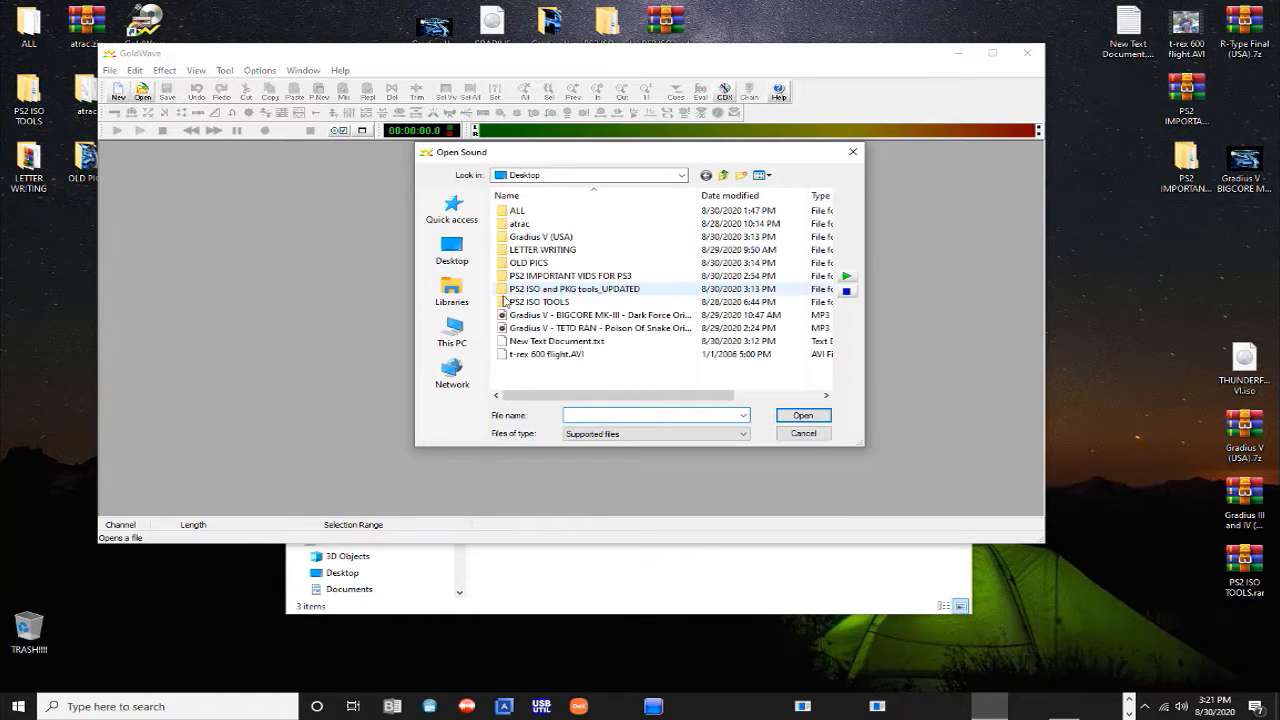
{"action": "left_click", "coordinate": [571, 328]}
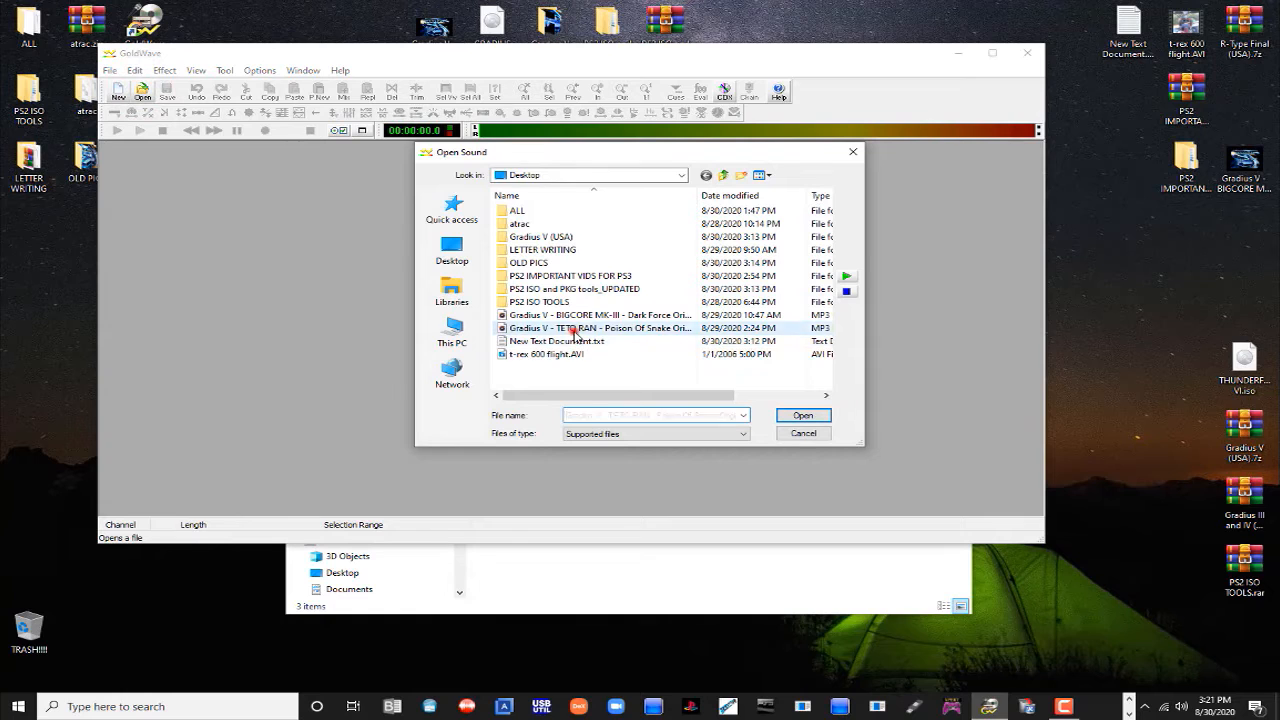
{"action": "left_click", "coordinate": [785, 417]}
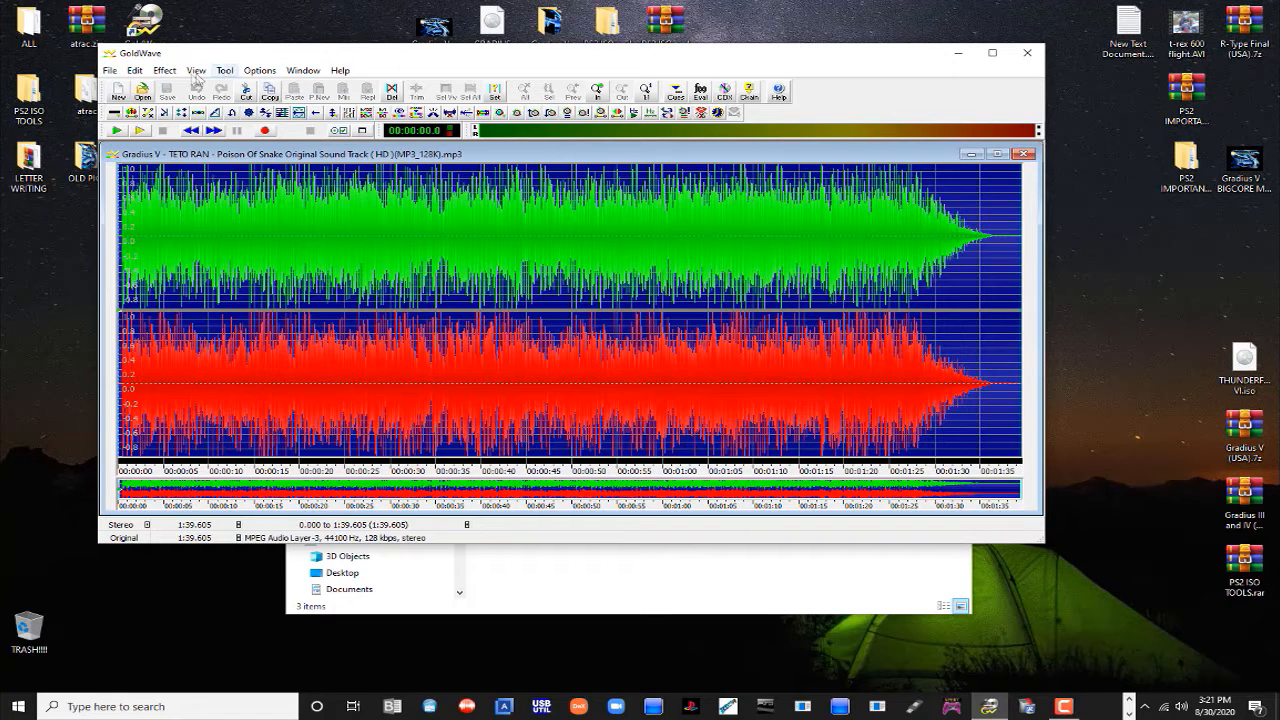
Apply a linear fade-in with an initial volume of -160 dB to the whole track
{"action": "left_click", "coordinate": [165, 70]}
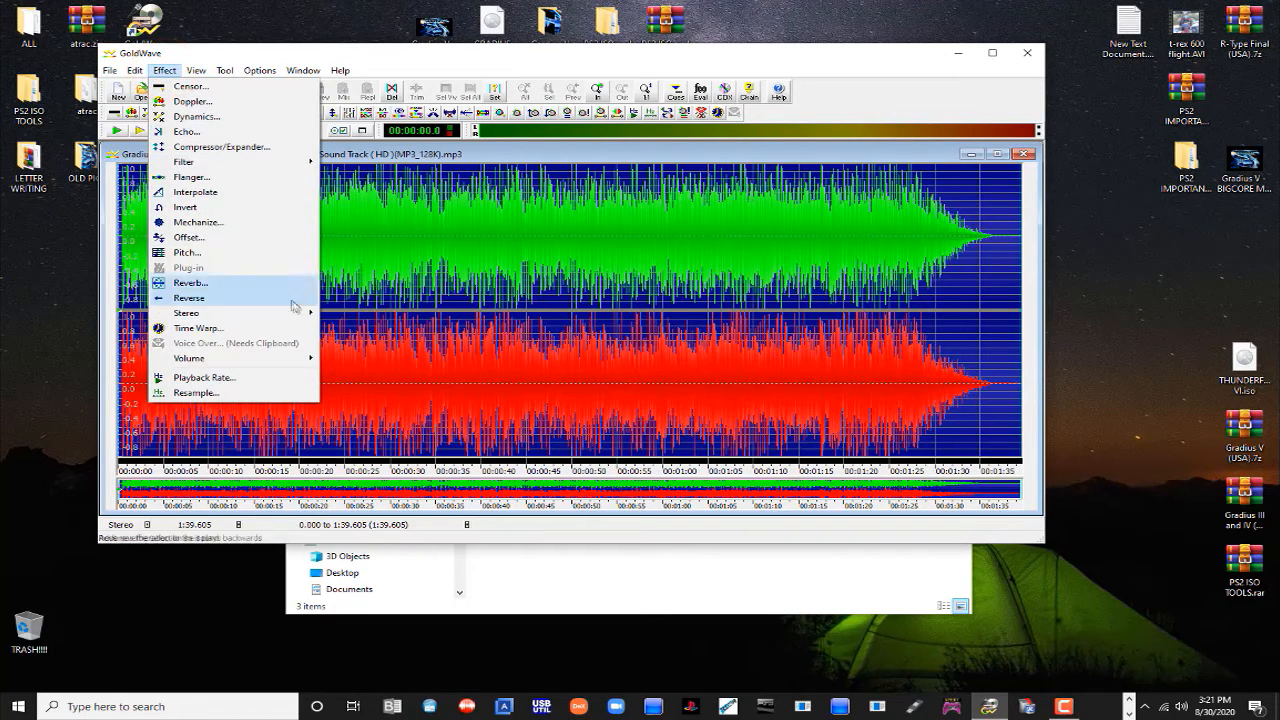
{"action": "mouse_move", "coordinate": [308, 362]}
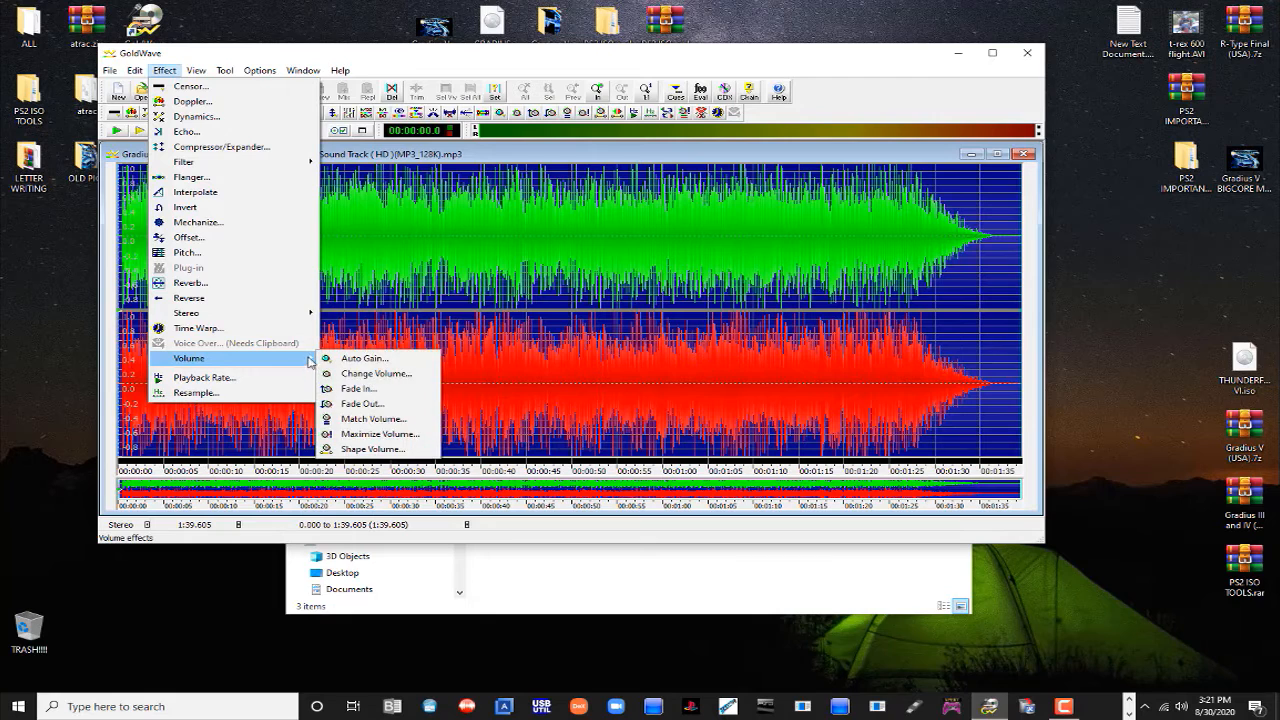
{"action": "left_click", "coordinate": [360, 390]}
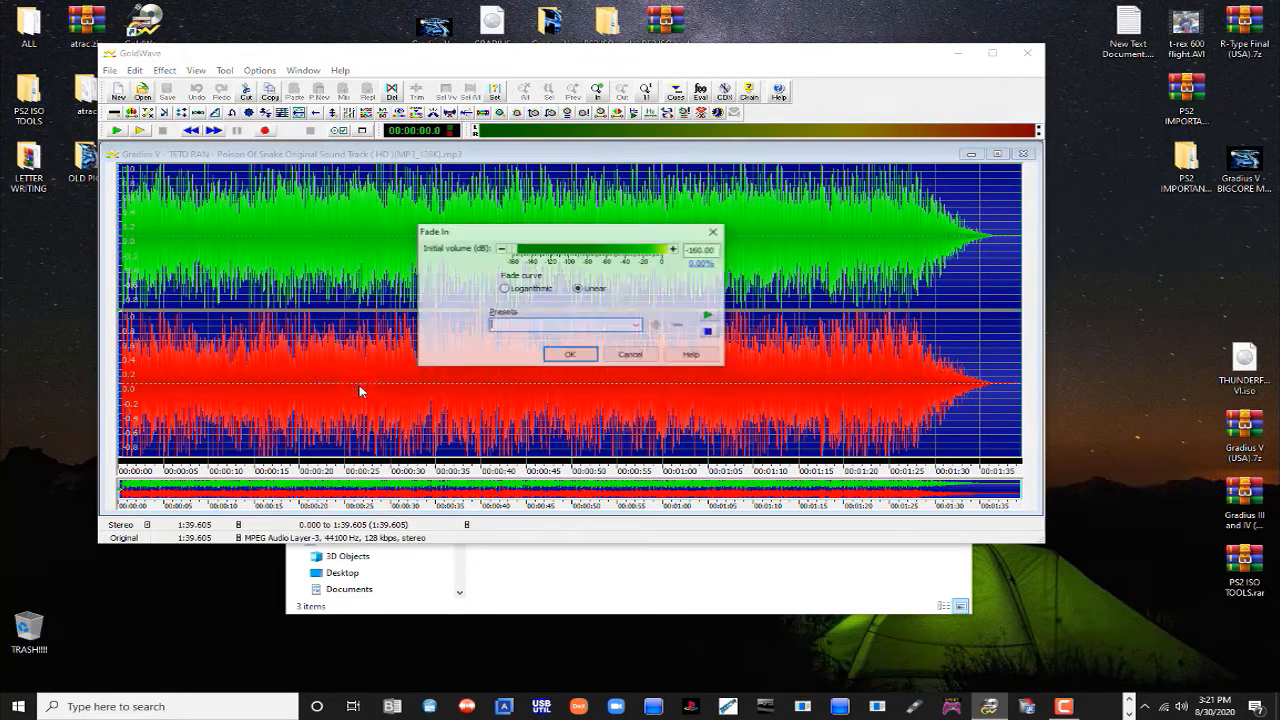
{"action": "left_click", "coordinate": [583, 353]}
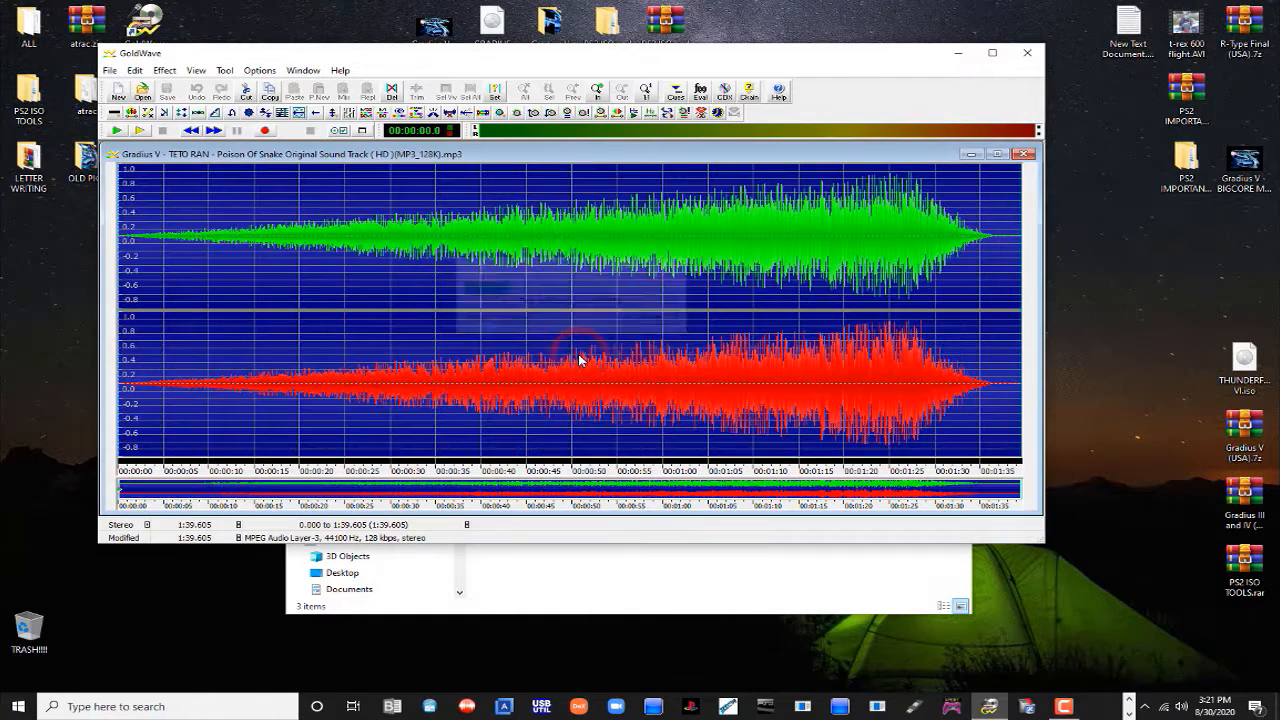
Apply a fade-out to the whole track and play its beginning to check the sound
{"action": "left_click", "coordinate": [164, 70]}
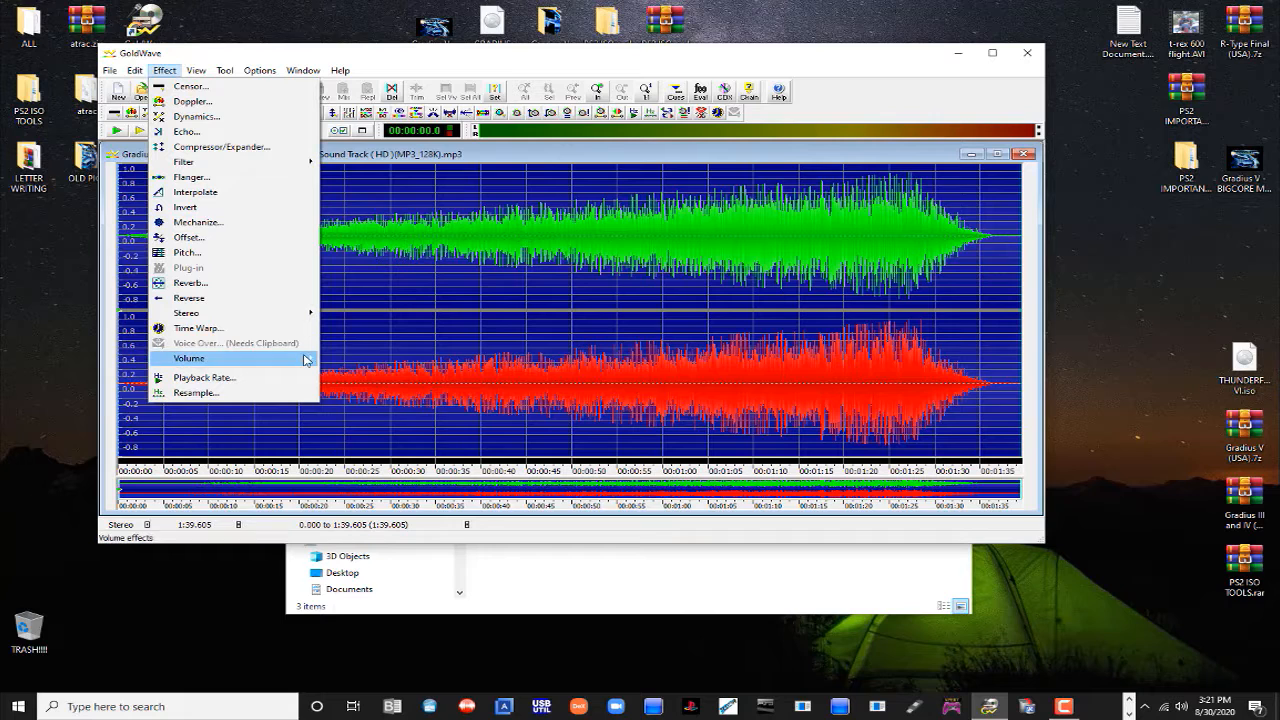
{"action": "mouse_move", "coordinate": [300, 358]}
{"action": "left_click", "coordinate": [353, 405]}
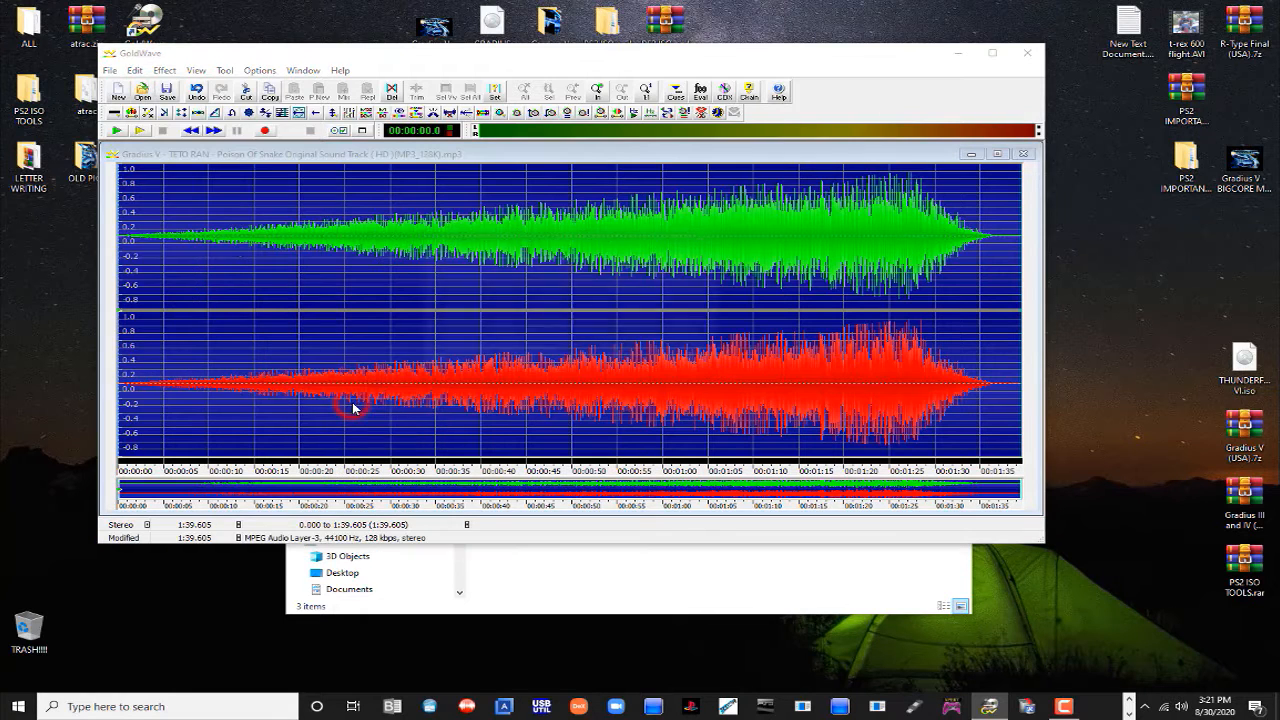
{"action": "left_click", "coordinate": [574, 357]}
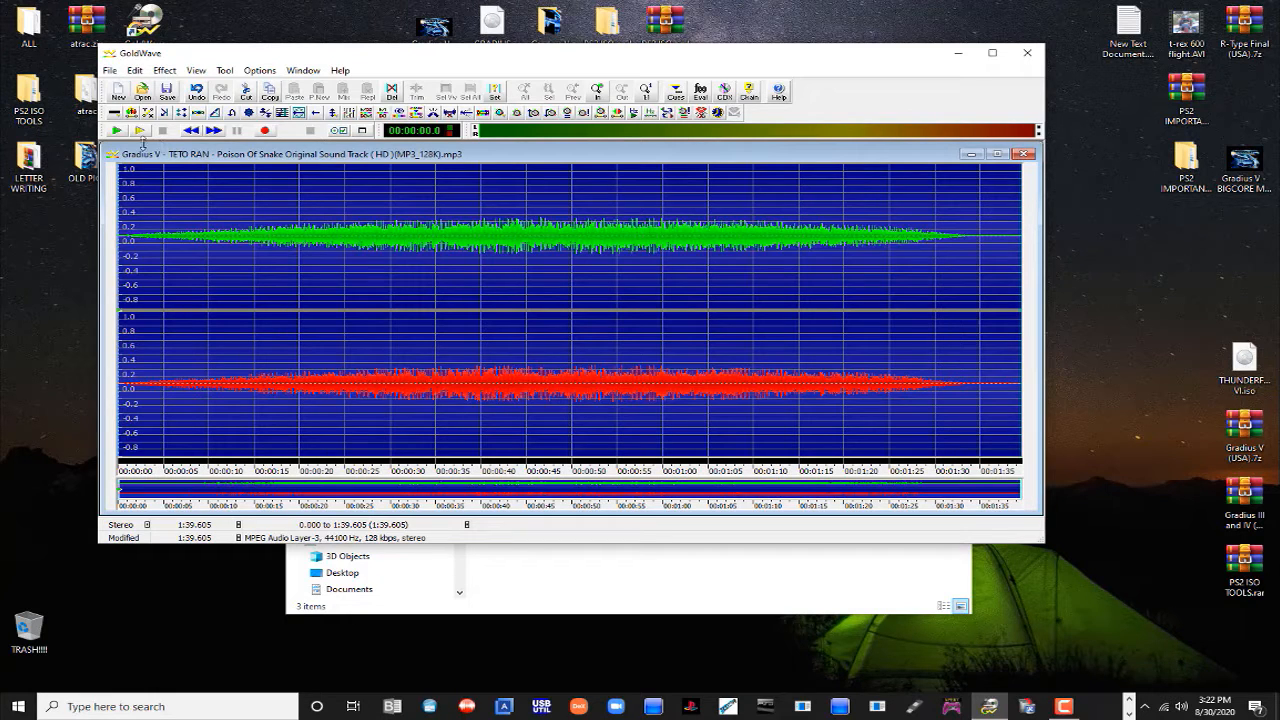
{"action": "left_click", "coordinate": [117, 131]}
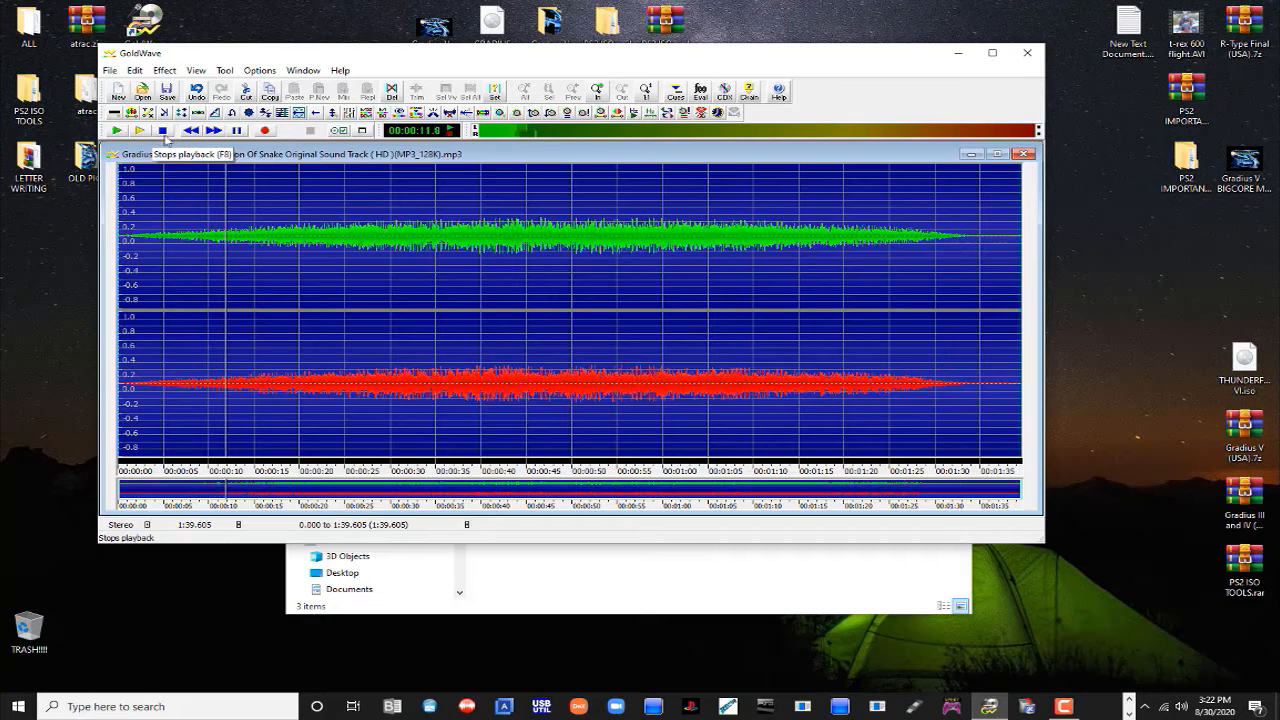
{"action": "left_click", "coordinate": [164, 131]}
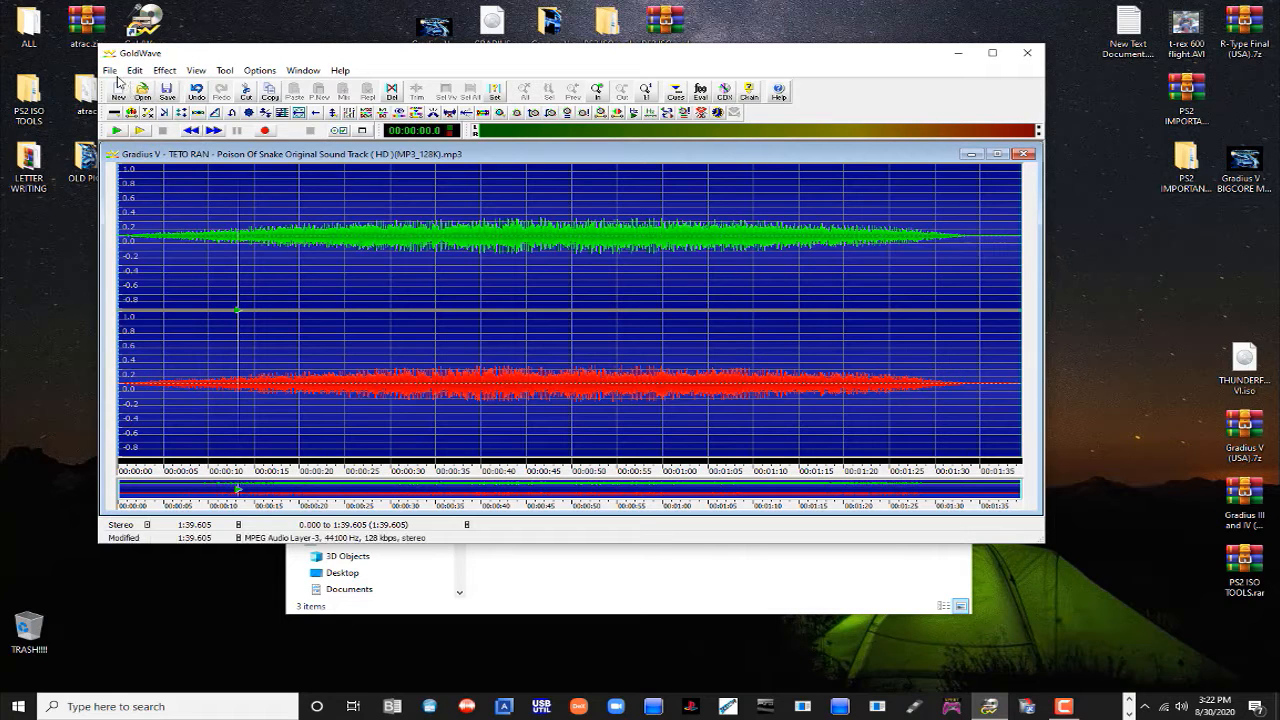
Save the faded track to the desktop as SND0 in Wave format with the ATRAC3 66kbps STEREO attribute
{"action": "left_click", "coordinate": [110, 70]}
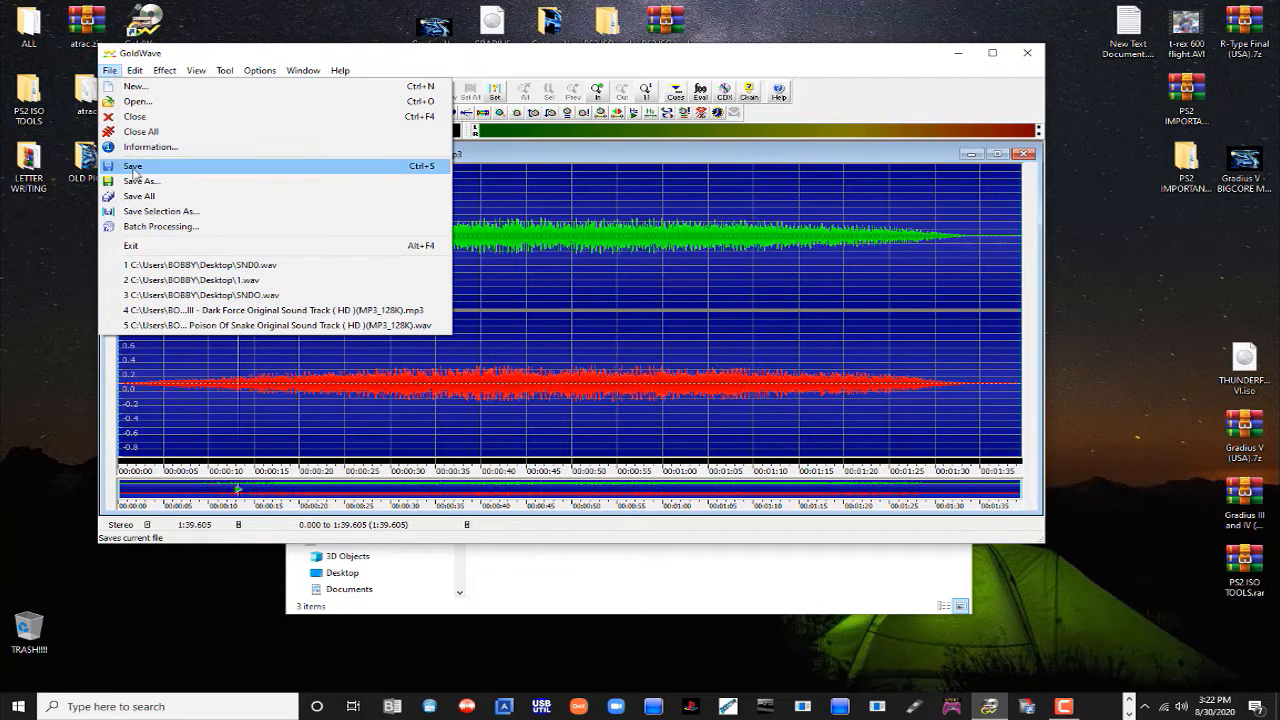
{"action": "left_click", "coordinate": [137, 181]}
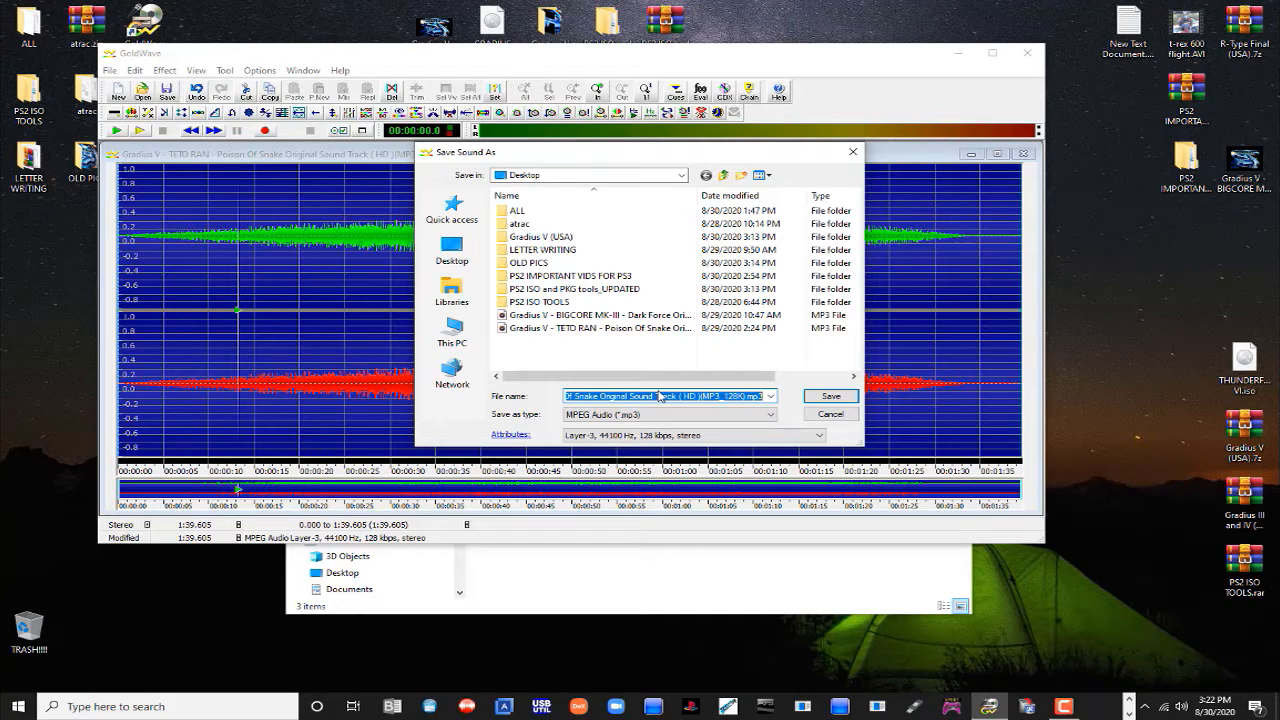
{"action": "type", "text": "SND0"}
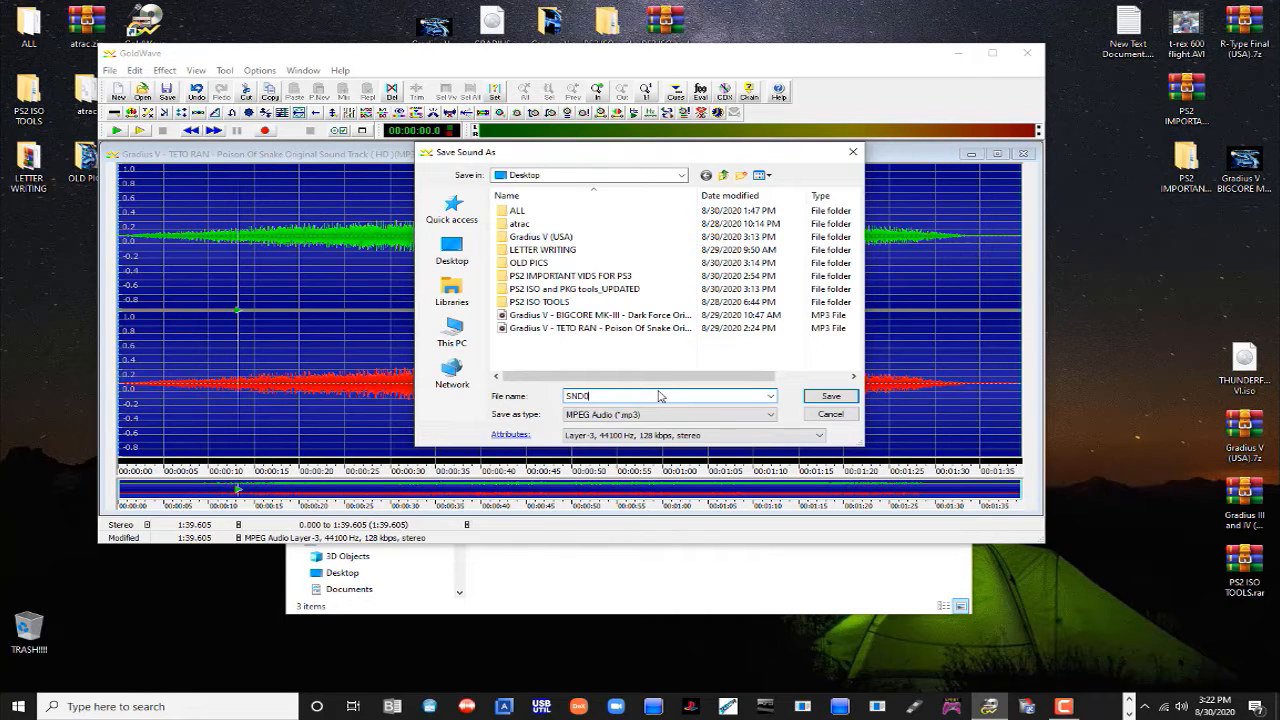
{"action": "left_click", "coordinate": [714, 419]}
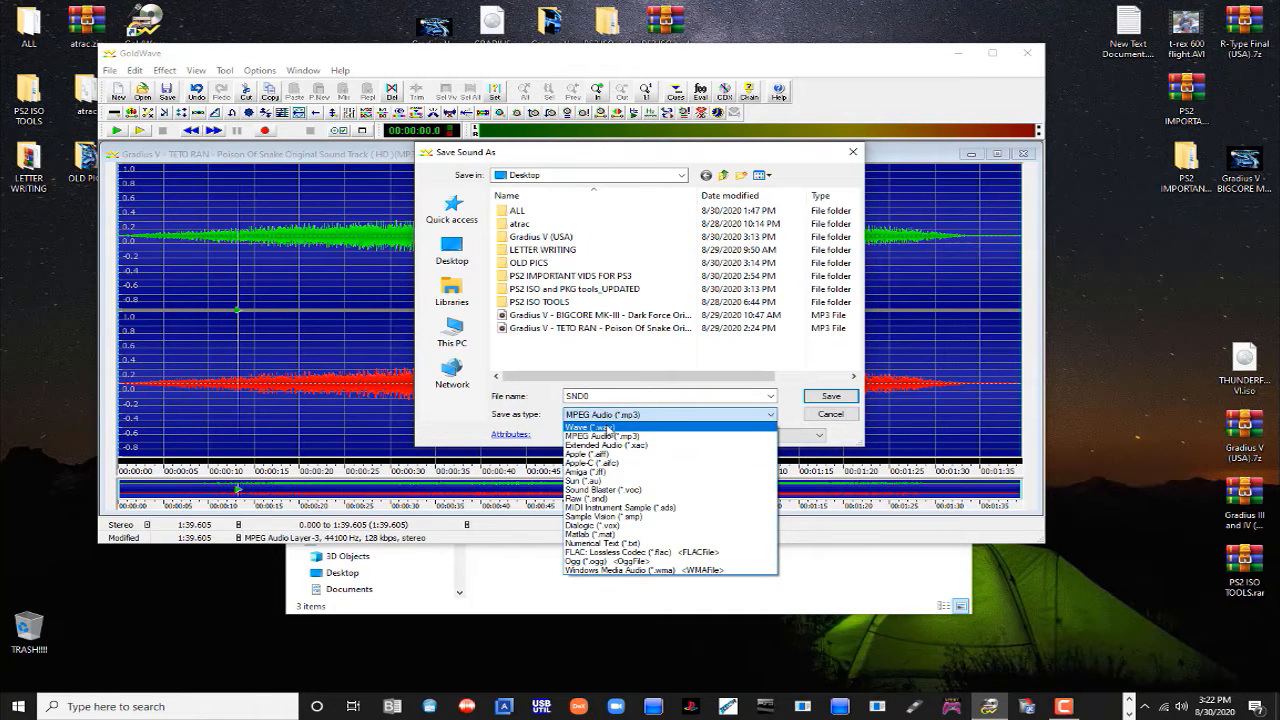
{"action": "left_click", "coordinate": [612, 428]}
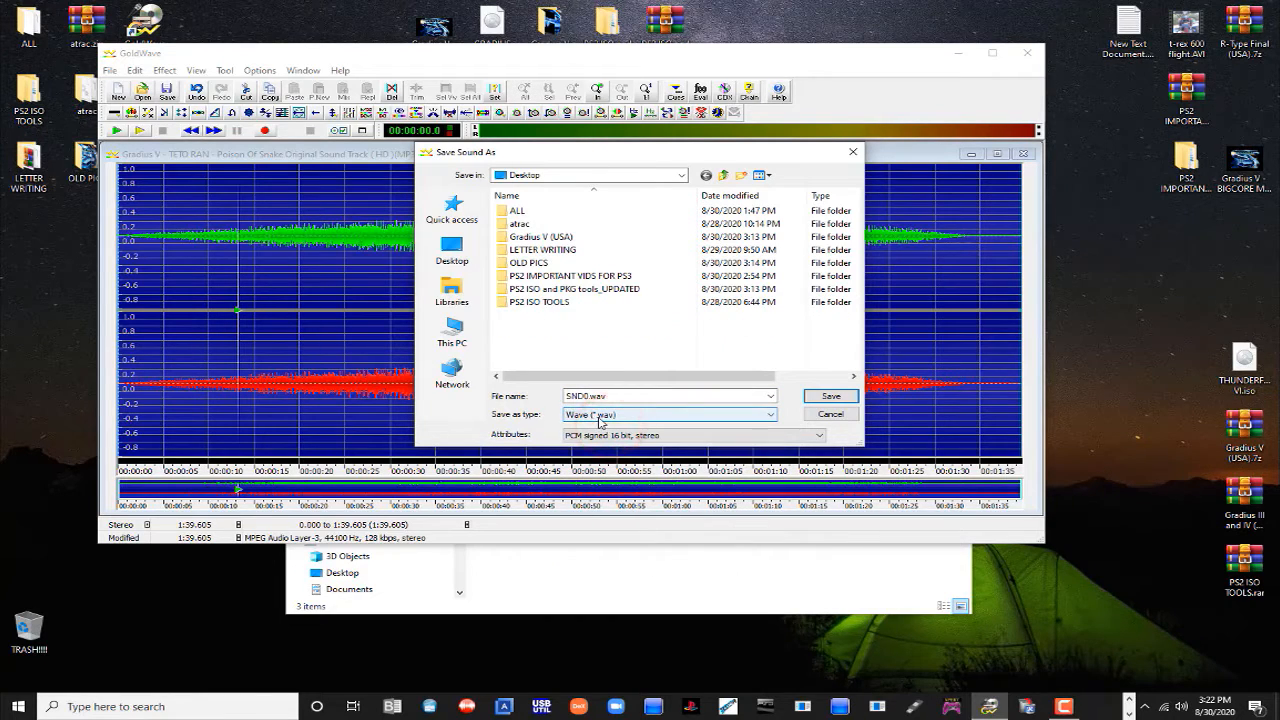
{"action": "left_click", "coordinate": [727, 436]}
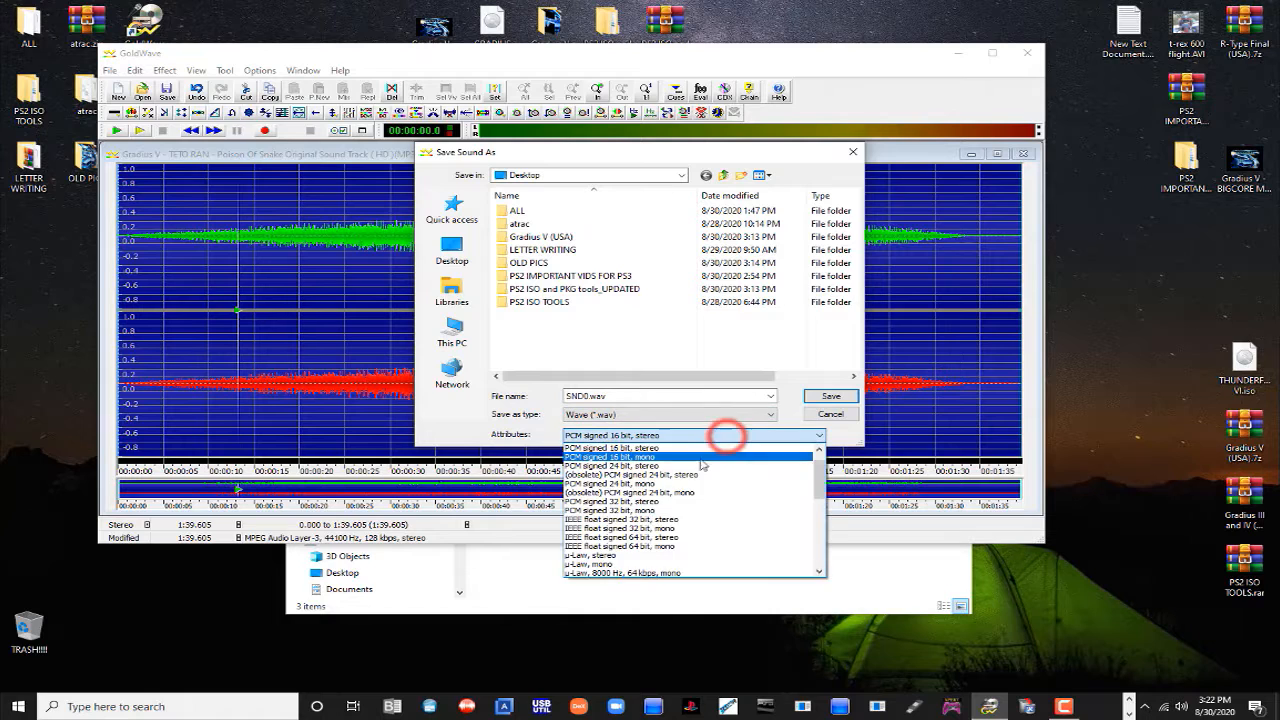
{"action": "scroll", "coordinate": [703, 465], "scroll_direction": "down", "scroll_amount": 5}
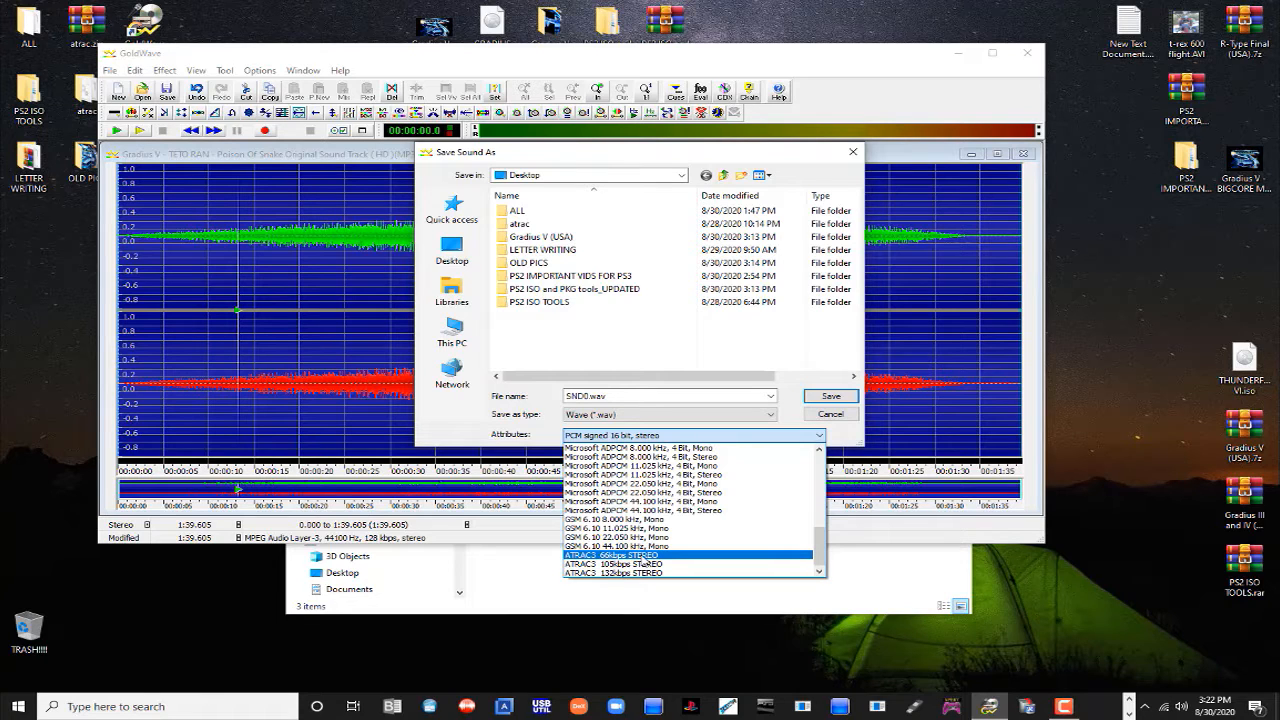
{"action": "left_click", "coordinate": [645, 556]}
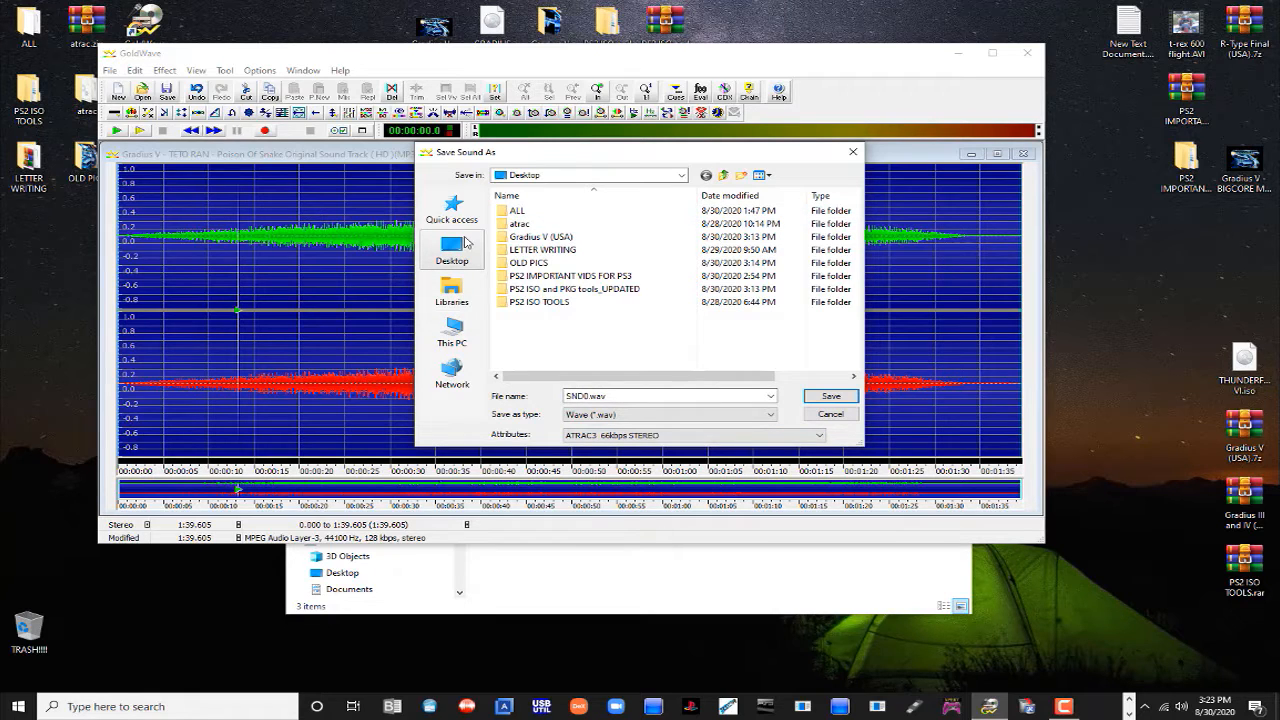
{"action": "left_click", "coordinate": [465, 241]}
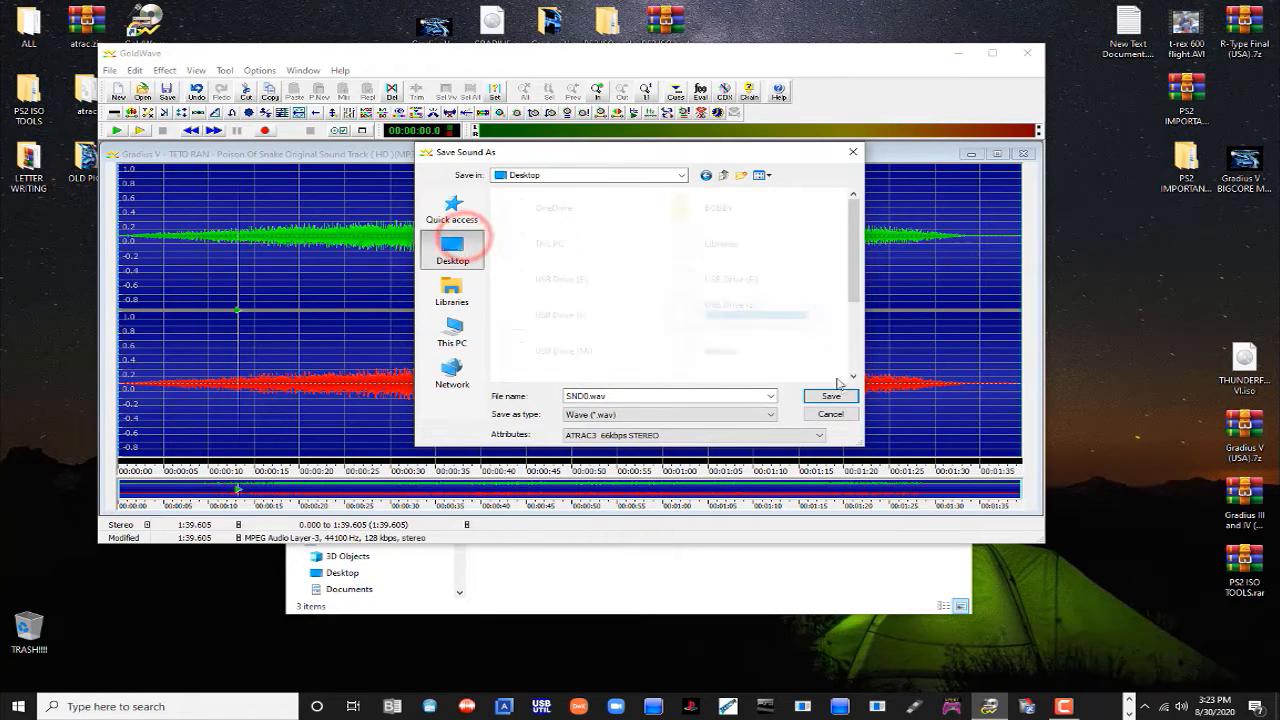
{"action": "left_click", "coordinate": [838, 397]}
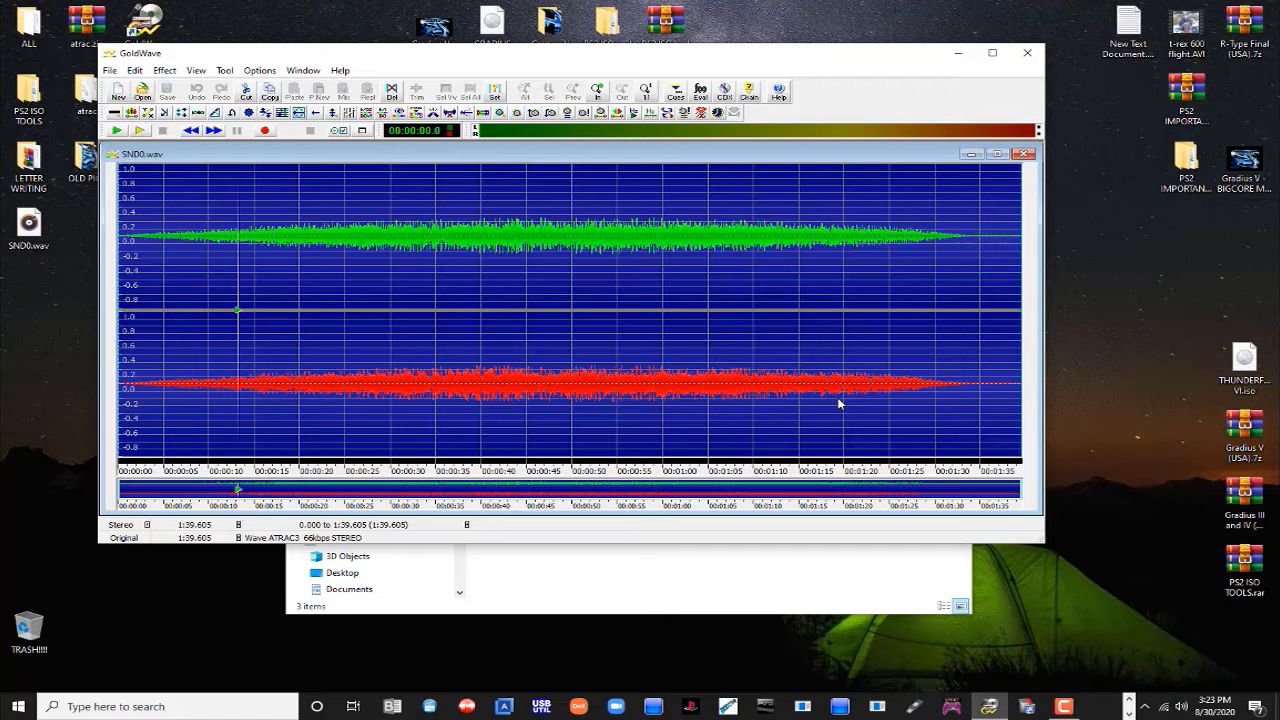
Close GoldWave and move SND0.wav from the desktop into the Gradius V (USA) folder
{"action": "left_click", "coordinate": [1000, 50]}
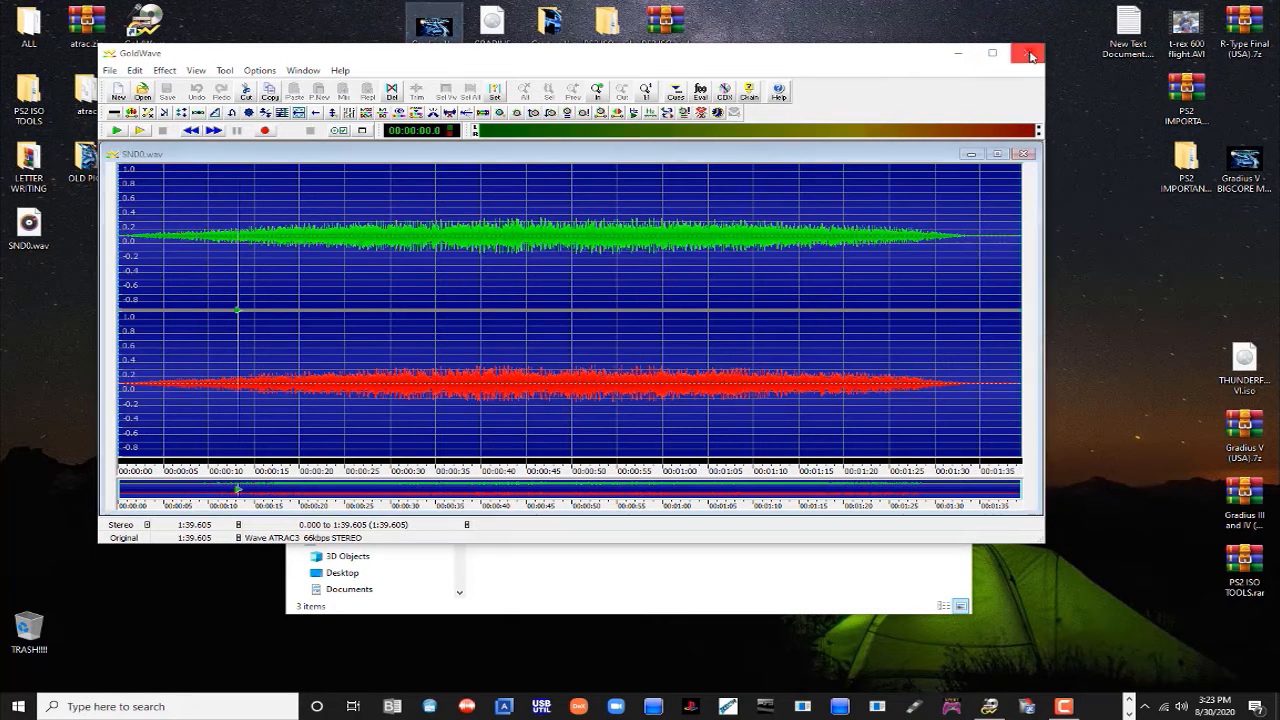
{"action": "left_click", "coordinate": [1030, 56]}
{"action": "left_click_drag", "start_coordinate": [28, 225], "coordinate": [800, 440]}
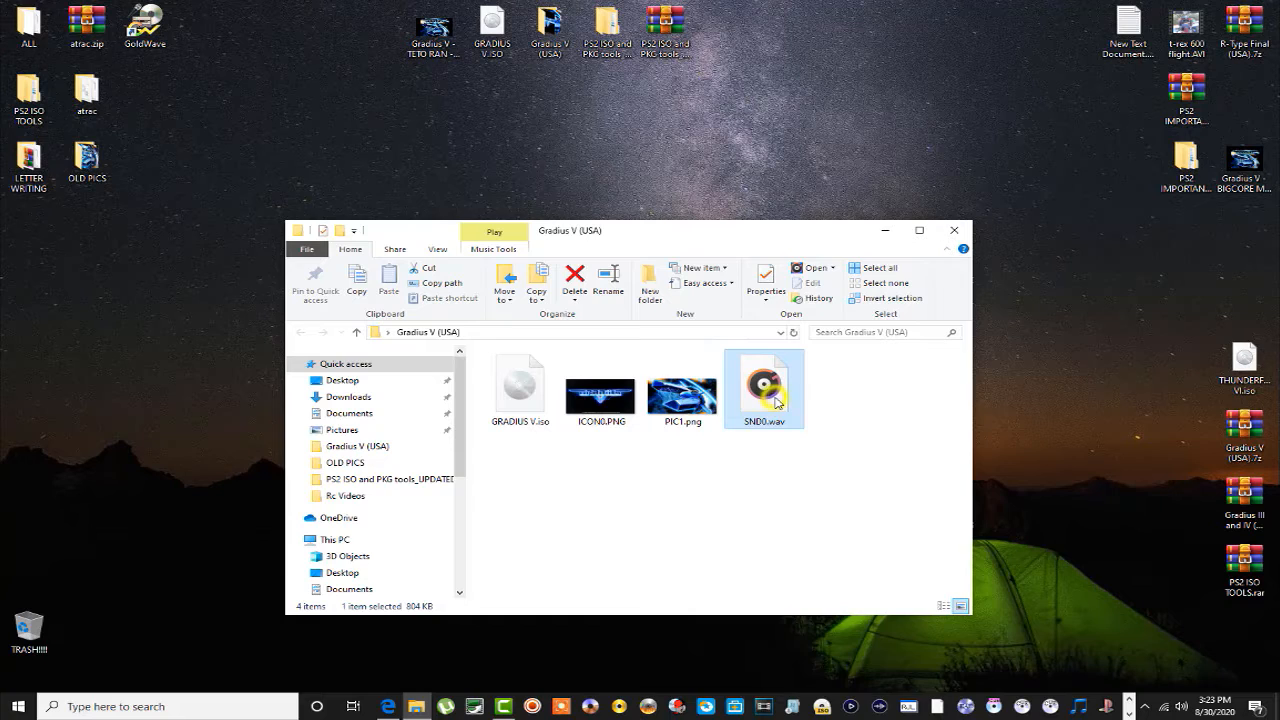
Rename SND0.wav in the Gradius V (USA) folder as SND0.AT3, changing its extension
{"action": "right_click", "coordinate": [776, 398]}
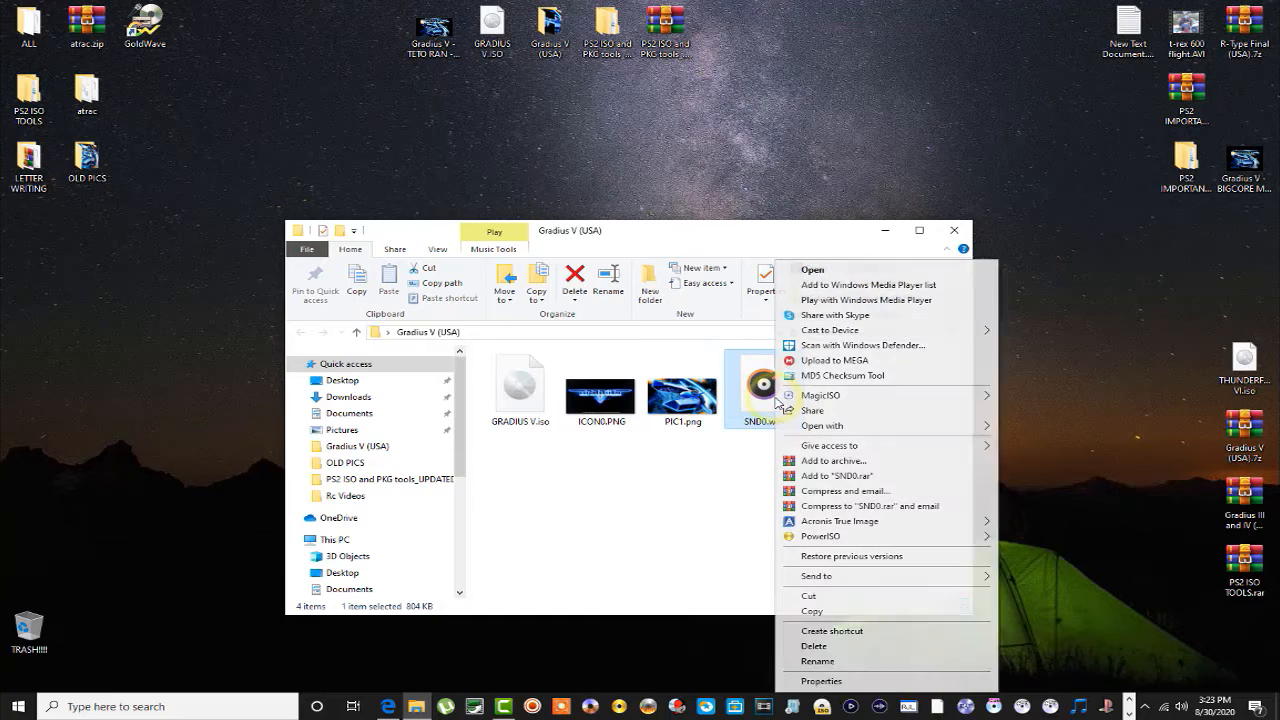
{"action": "left_click", "coordinate": [817, 661]}
{"action": "left_click", "coordinate": [787, 422]}
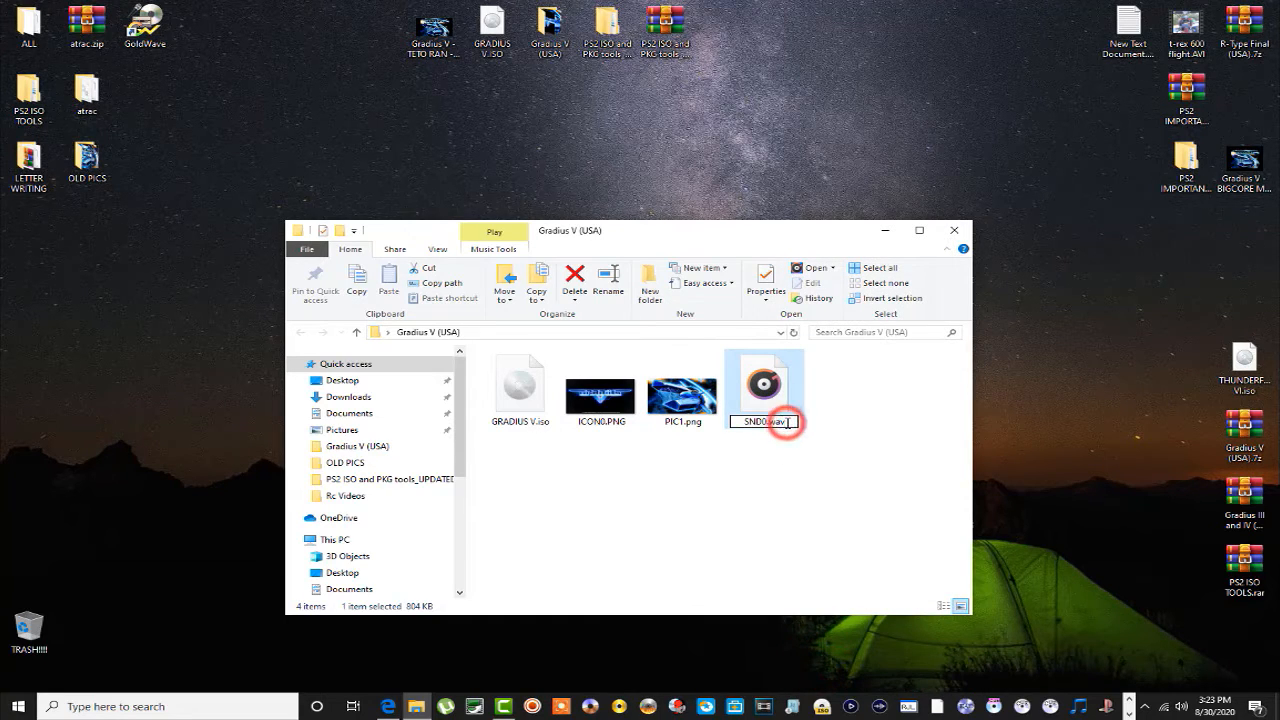
{"action": "key", "text": "BackSpace"}
{"action": "key", "text": "BackSpace"}
{"action": "key", "text": "BackSpace"}
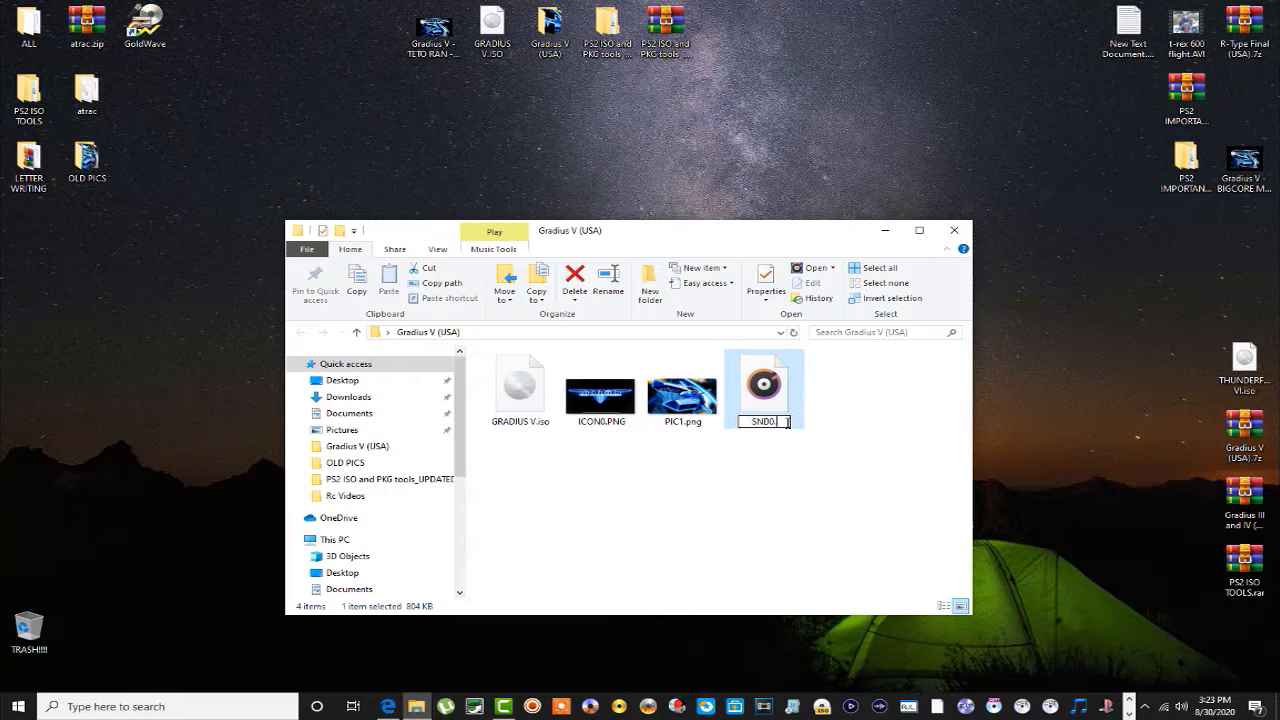
{"action": "type", "text": "AT3"}
{"action": "left_click", "coordinate": [787, 437]}
{"action": "left_click", "coordinate": [712, 357]}
{"action": "left_click", "coordinate": [797, 488]}
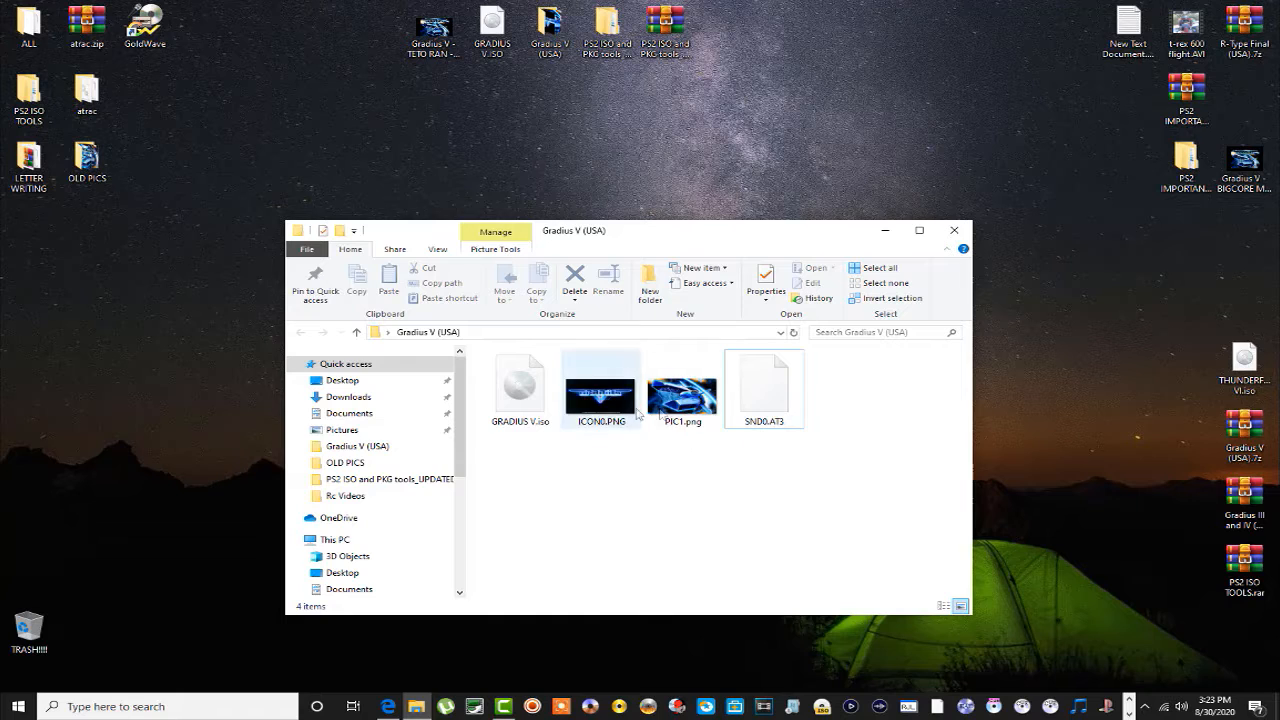
Examine the SND0.AT3, ICON0.PNG and PIC1.png files, checking the background picture's dimensions and size
{"action": "left_click", "coordinate": [780, 404]}
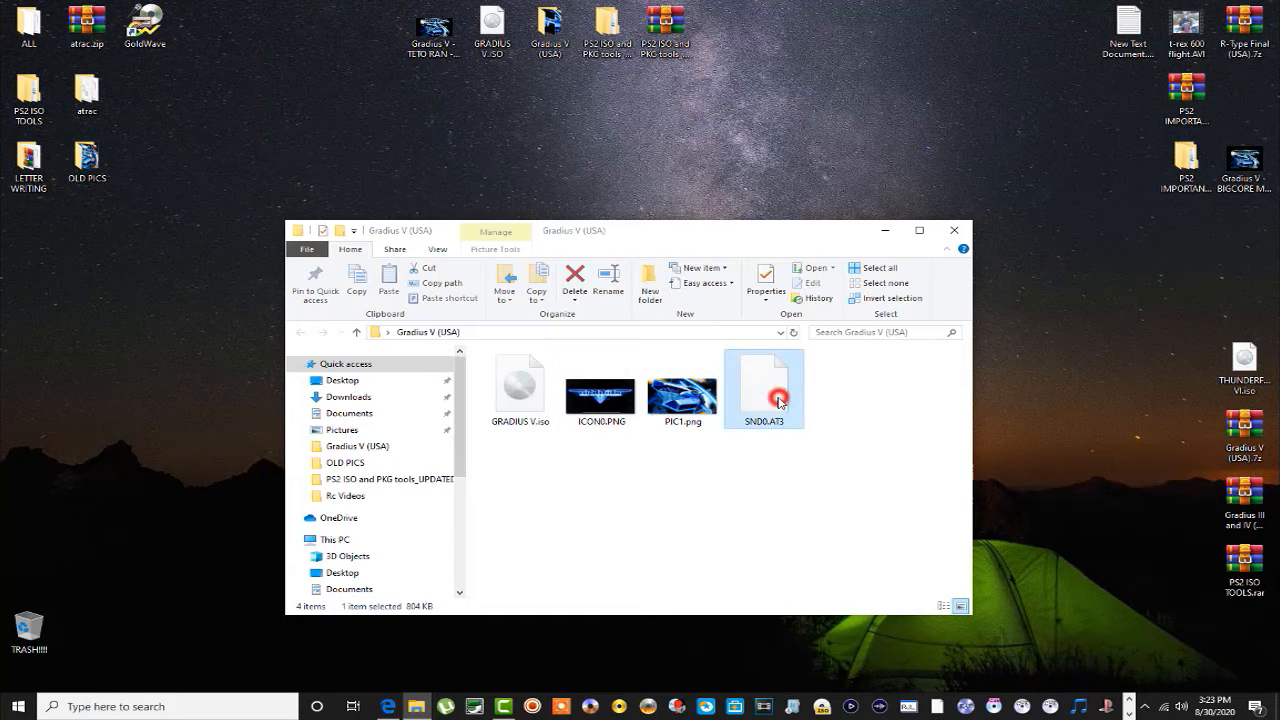
{"action": "right_click", "coordinate": [781, 404]}
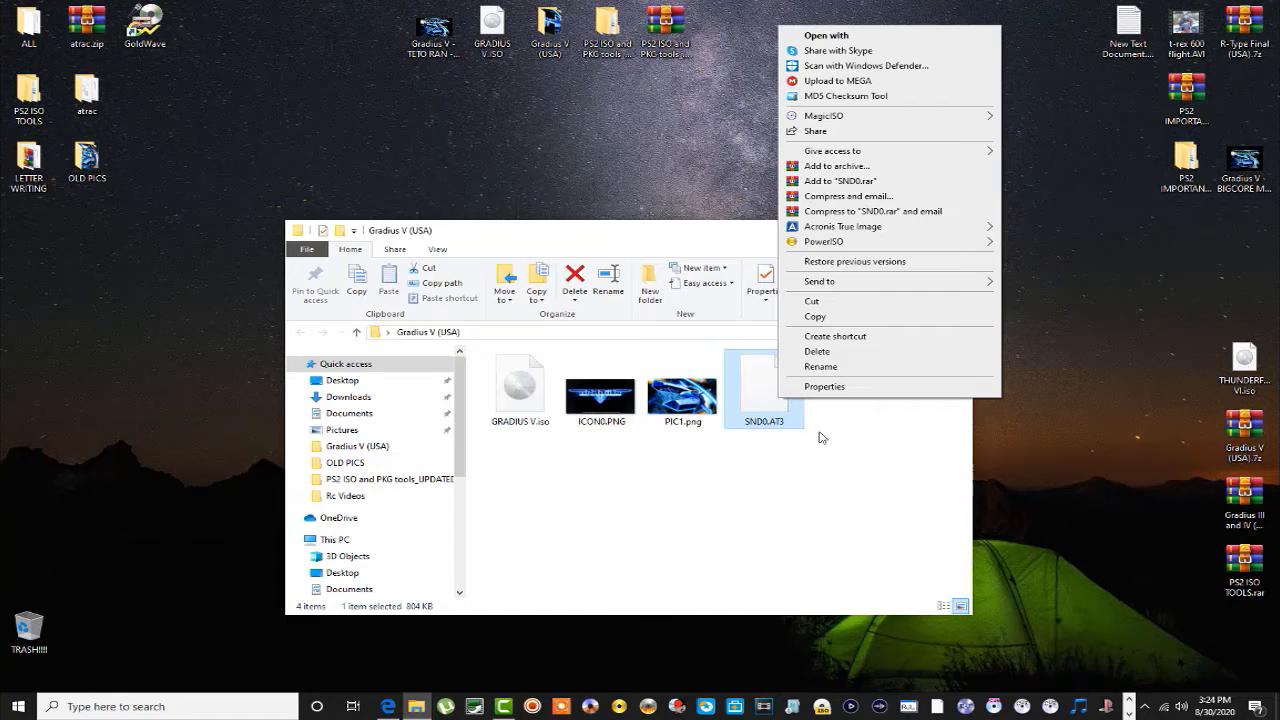
{"action": "left_click", "coordinate": [818, 442]}
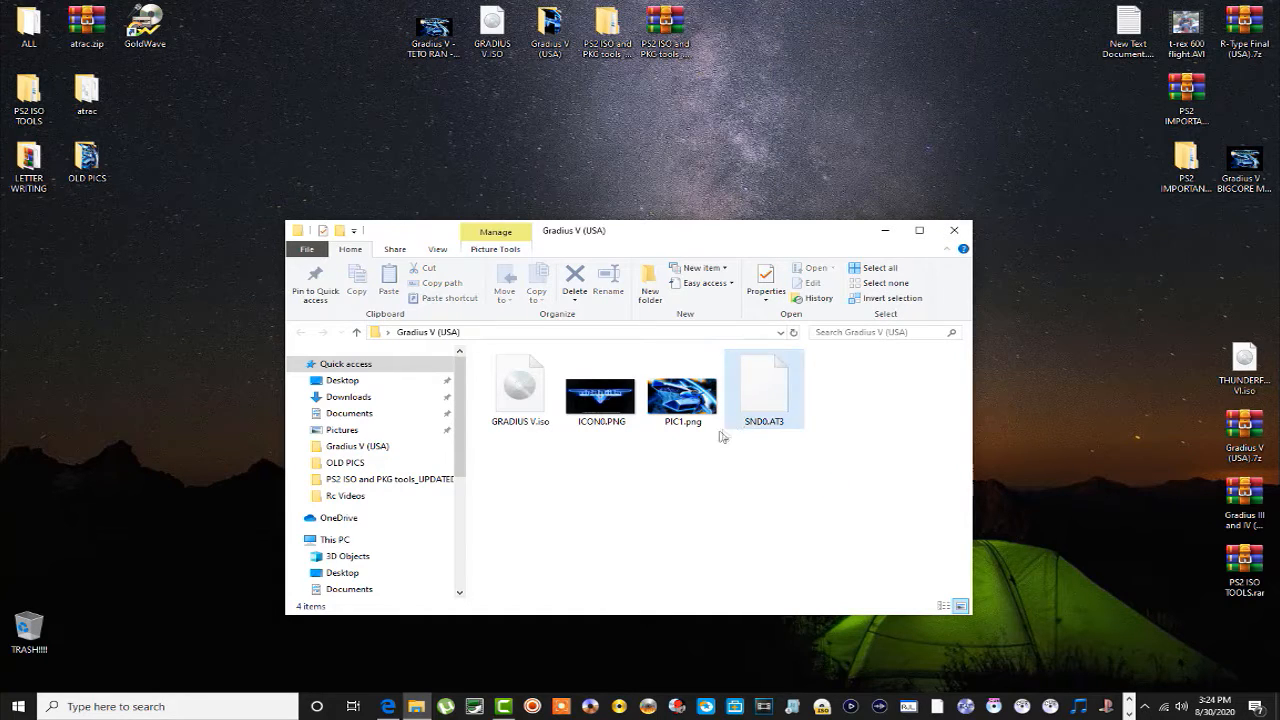
{"action": "left_click", "coordinate": [608, 400]}
{"action": "left_click", "coordinate": [672, 398]}
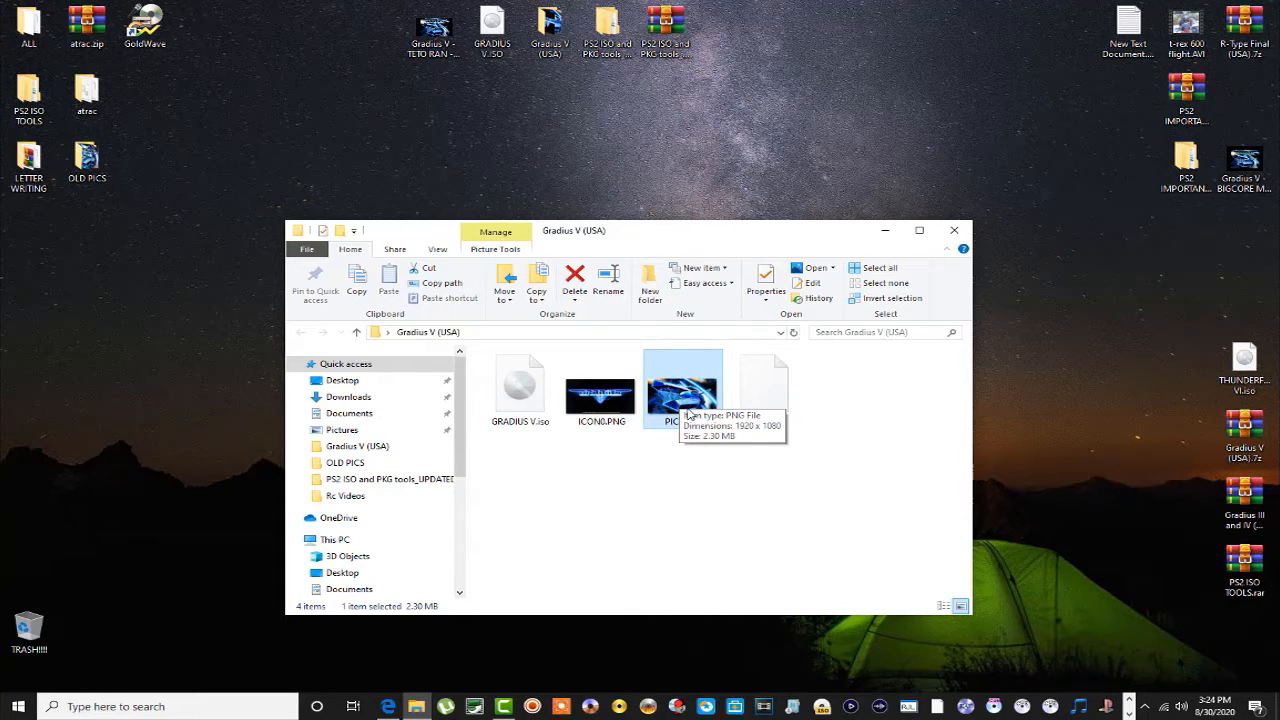
{"action": "left_click", "coordinate": [726, 471]}
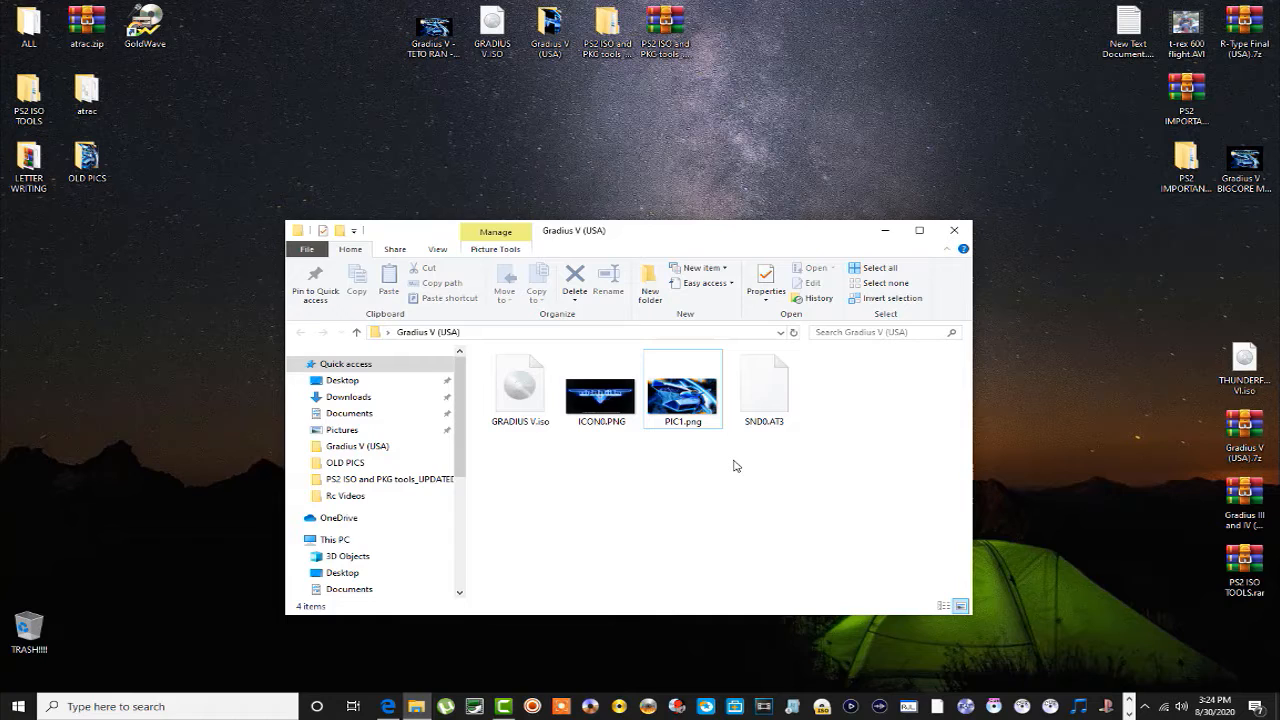
Check the combined size of PIC1.png and SND0.AT3 in their file properties
{"action": "left_click", "coordinate": [760, 415]}
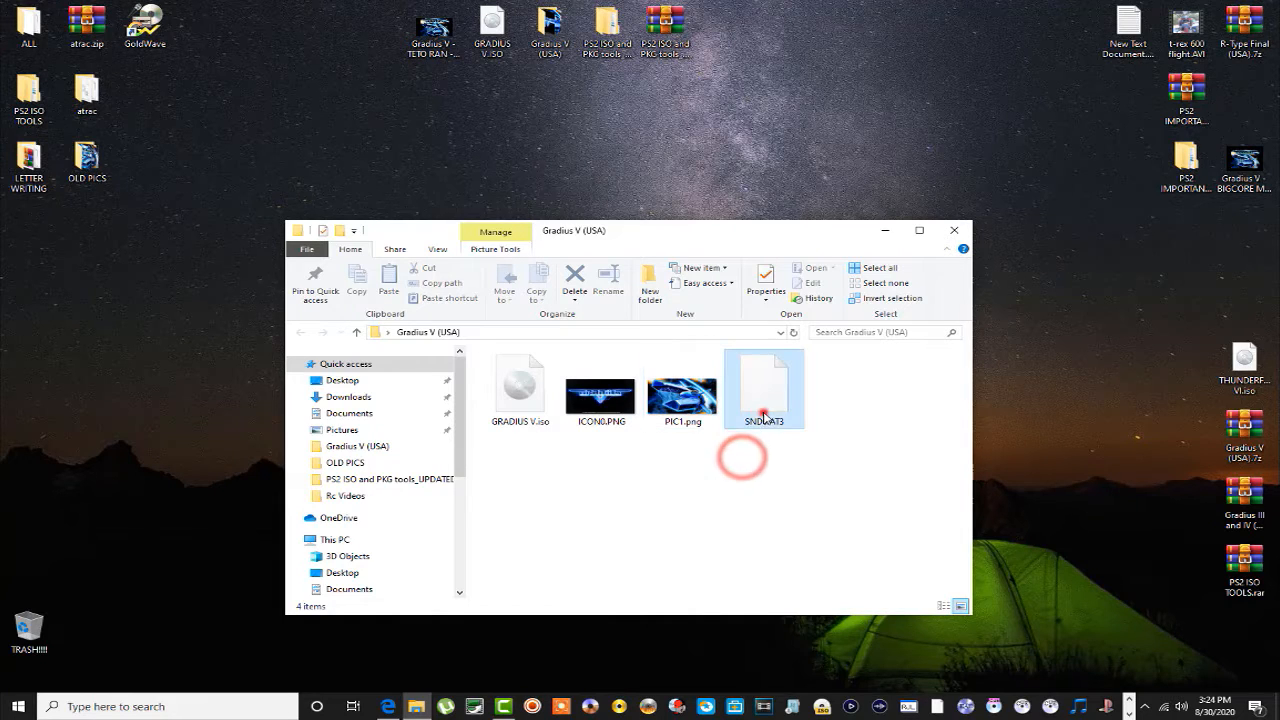
{"action": "left_click_drag", "start_coordinate": [676, 460], "coordinate": [755, 400]}
{"action": "right_click", "coordinate": [748, 398]}
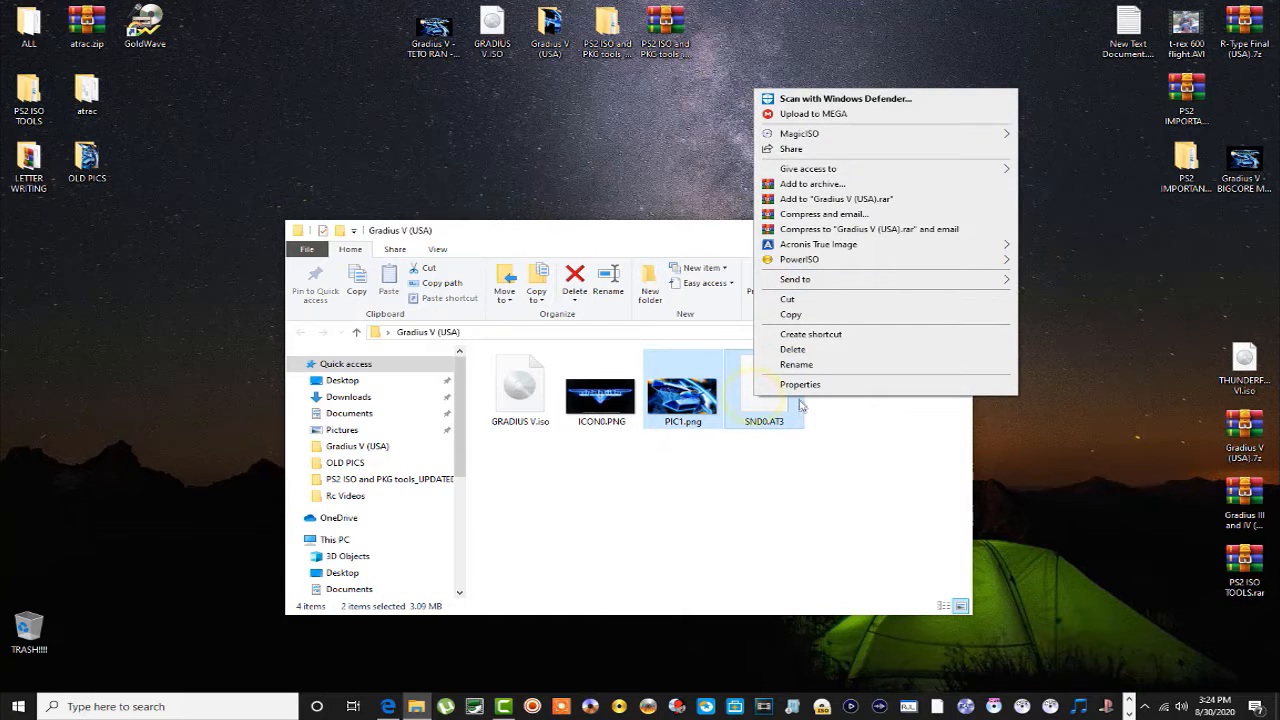
{"action": "left_click", "coordinate": [797, 388]}
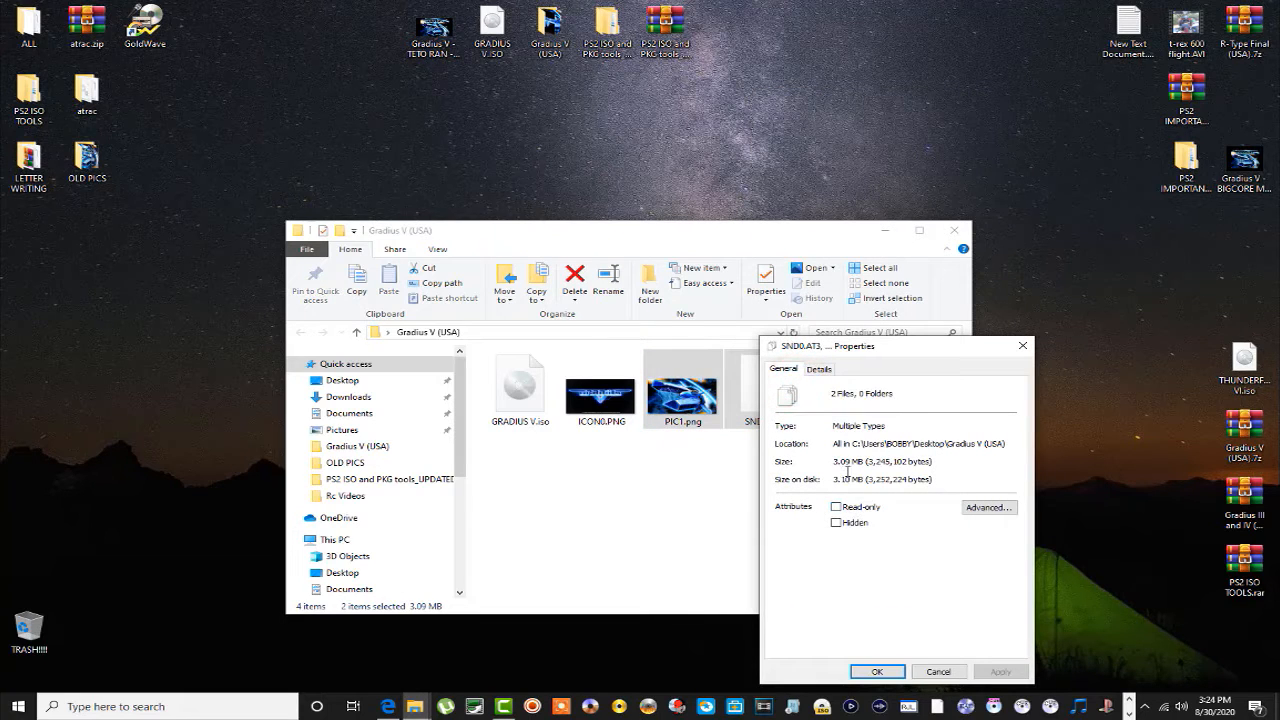
{"action": "left_click", "coordinate": [1022, 346]}
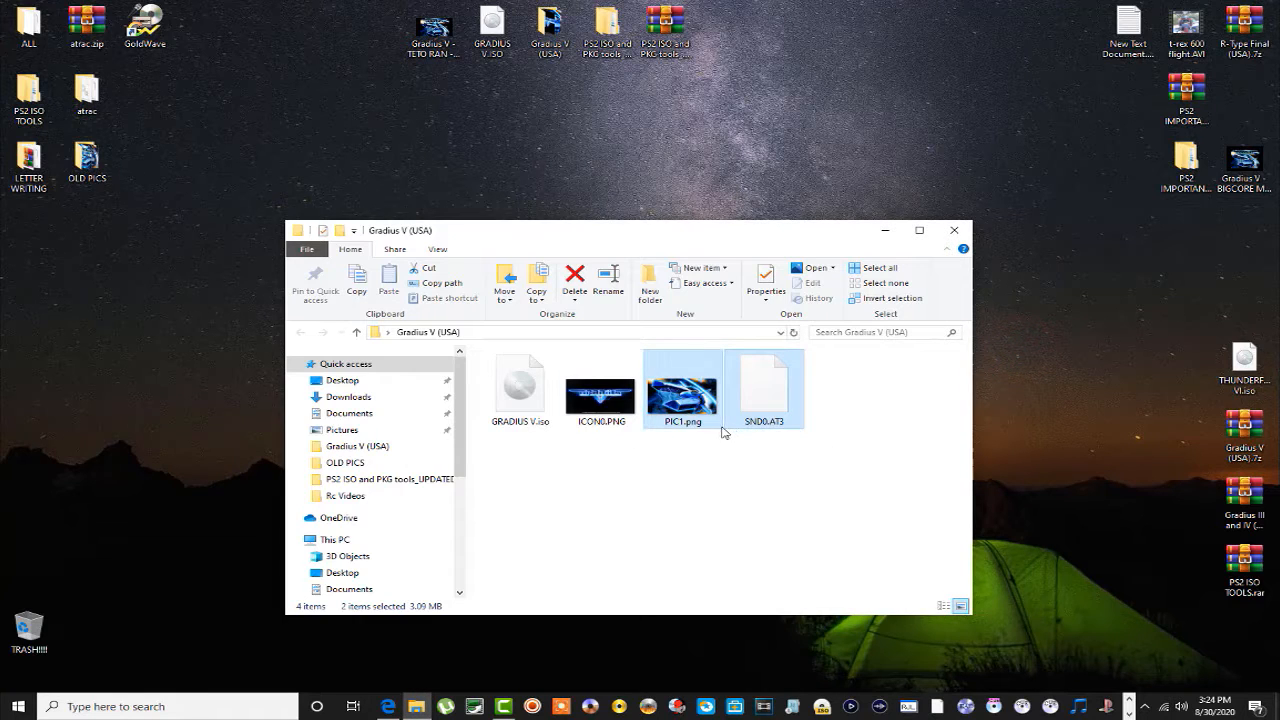
{"action": "left_click", "coordinate": [657, 463]}
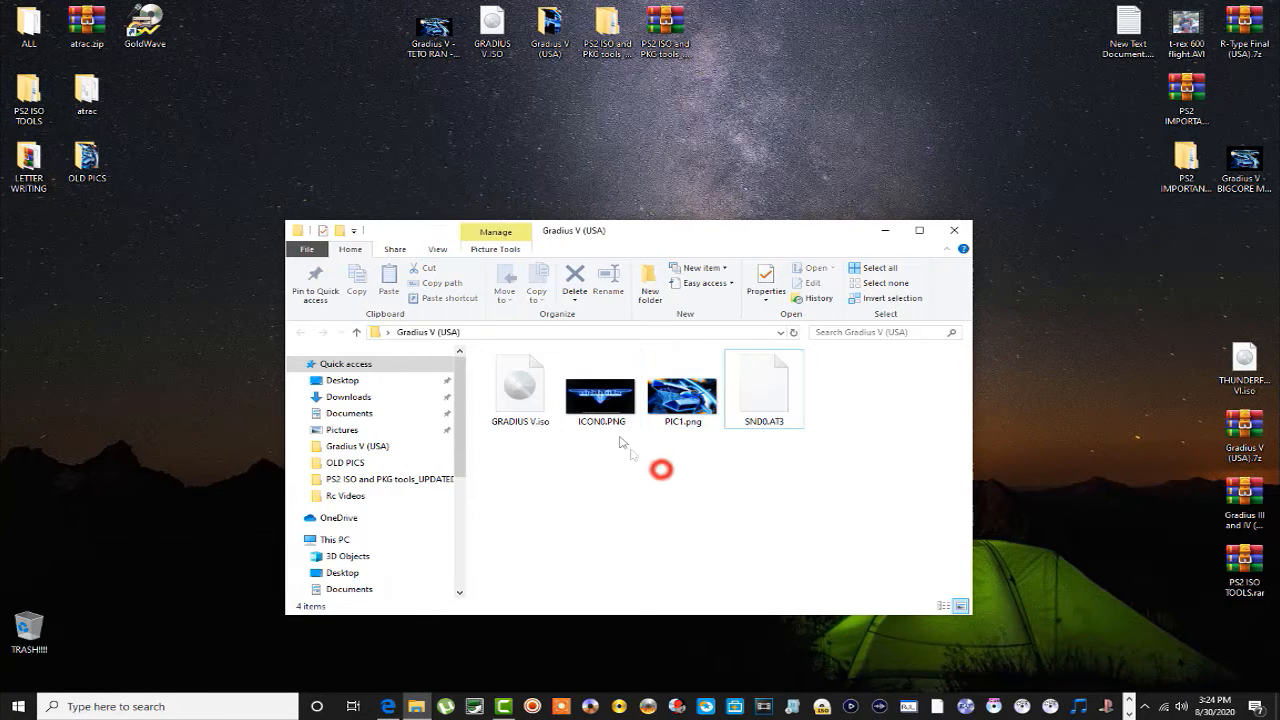
Review the icon's dimensions and size, the sound and background files, and the combined selection of all four package files
{"action": "left_click", "coordinate": [608, 402]}
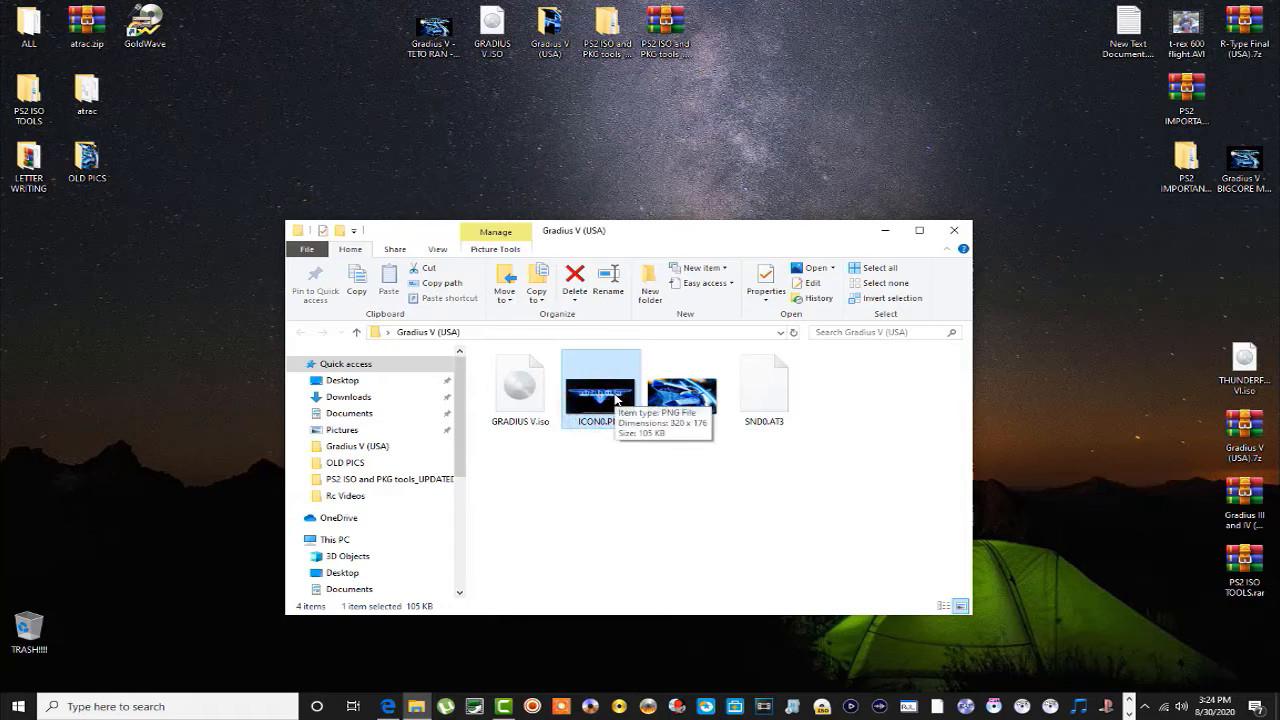
{"action": "left_click", "coordinate": [765, 390]}
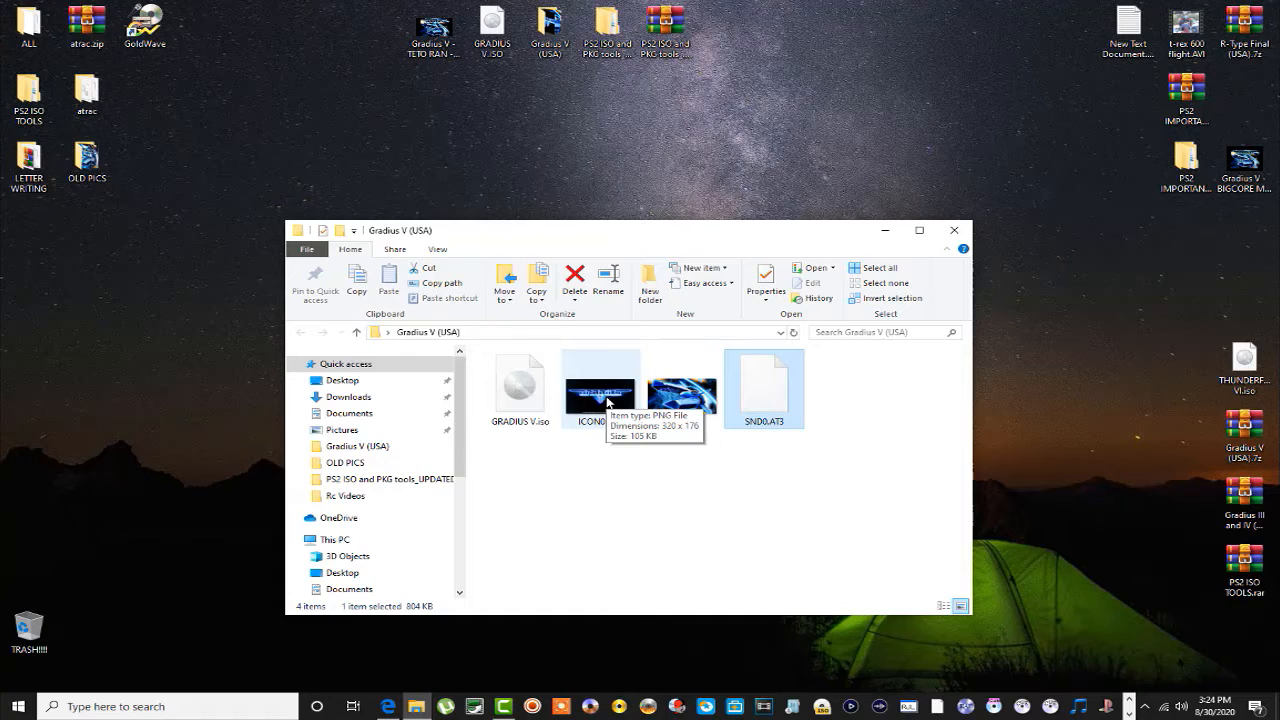
{"action": "left_click", "coordinate": [685, 400]}
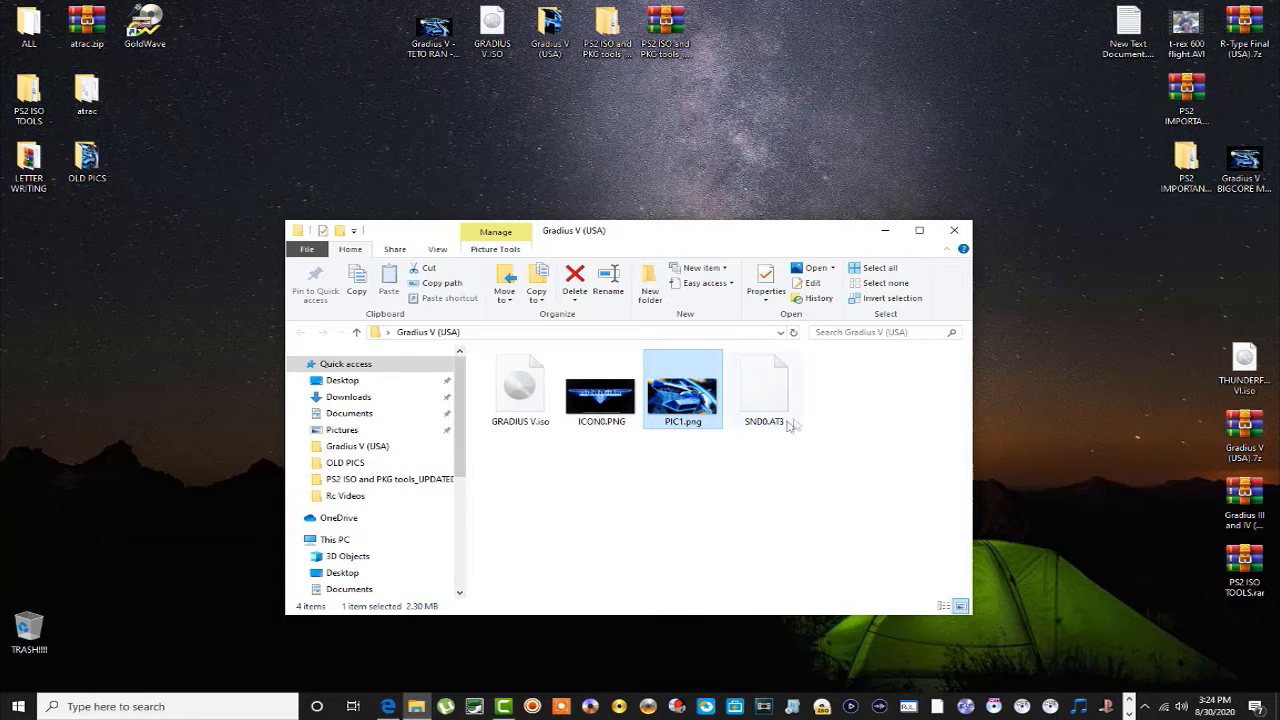
{"action": "left_click_drag", "start_coordinate": [837, 399], "coordinate": [540, 403]}
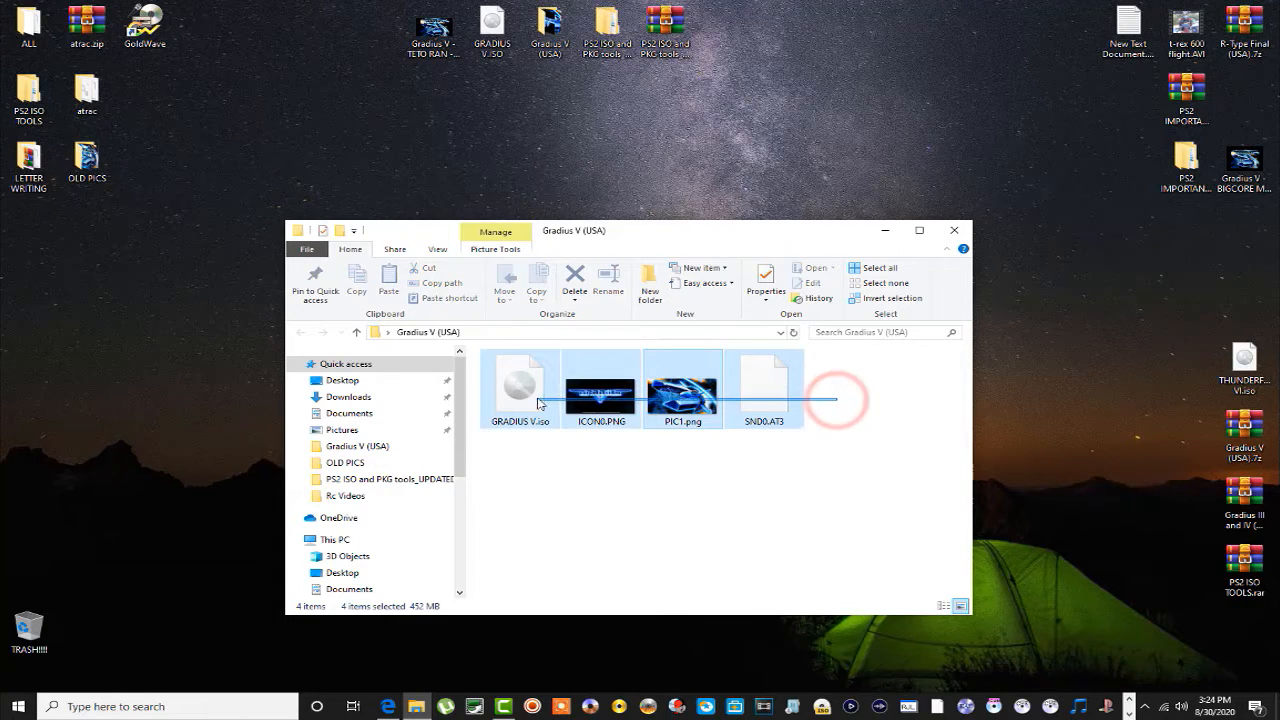
{"action": "left_click", "coordinate": [620, 463]}
Open the PS2 ISO and PKG tools_UPDATED folder, arrange it clear of the Gradius V (USA) window, and briefly view True Ancestor Repacker 2.45
{"action": "left_click_drag", "start_coordinate": [663, 230], "coordinate": [370, 145]}
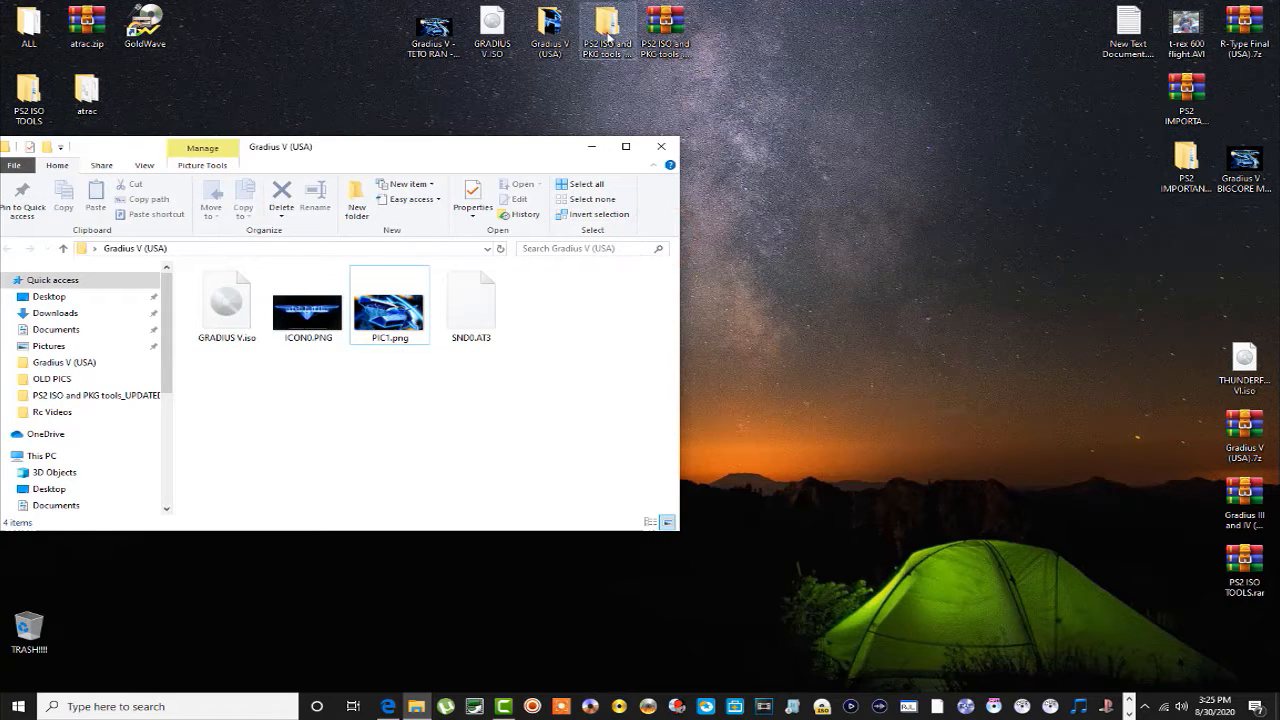
{"action": "double_click", "coordinate": [607, 35]}
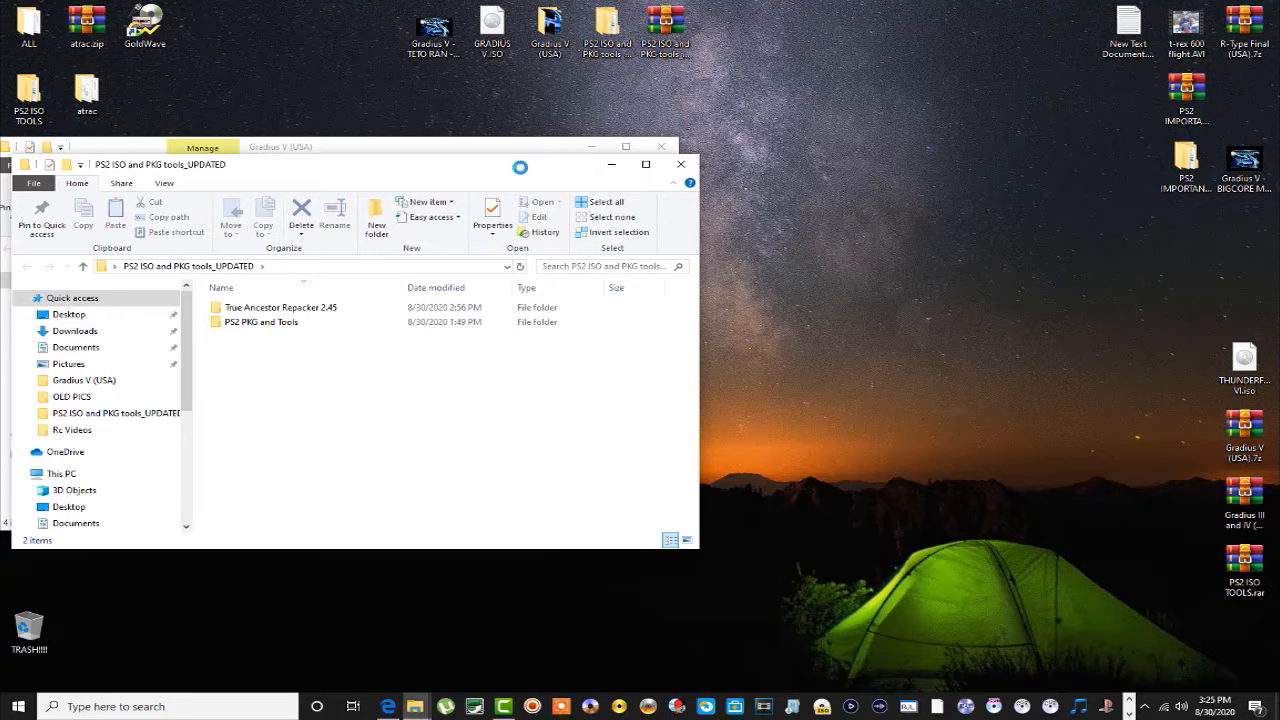
{"action": "left_click_drag", "start_coordinate": [508, 167], "coordinate": [1065, 303]}
{"action": "left_click_drag", "start_coordinate": [390, 150], "coordinate": [415, 17]}
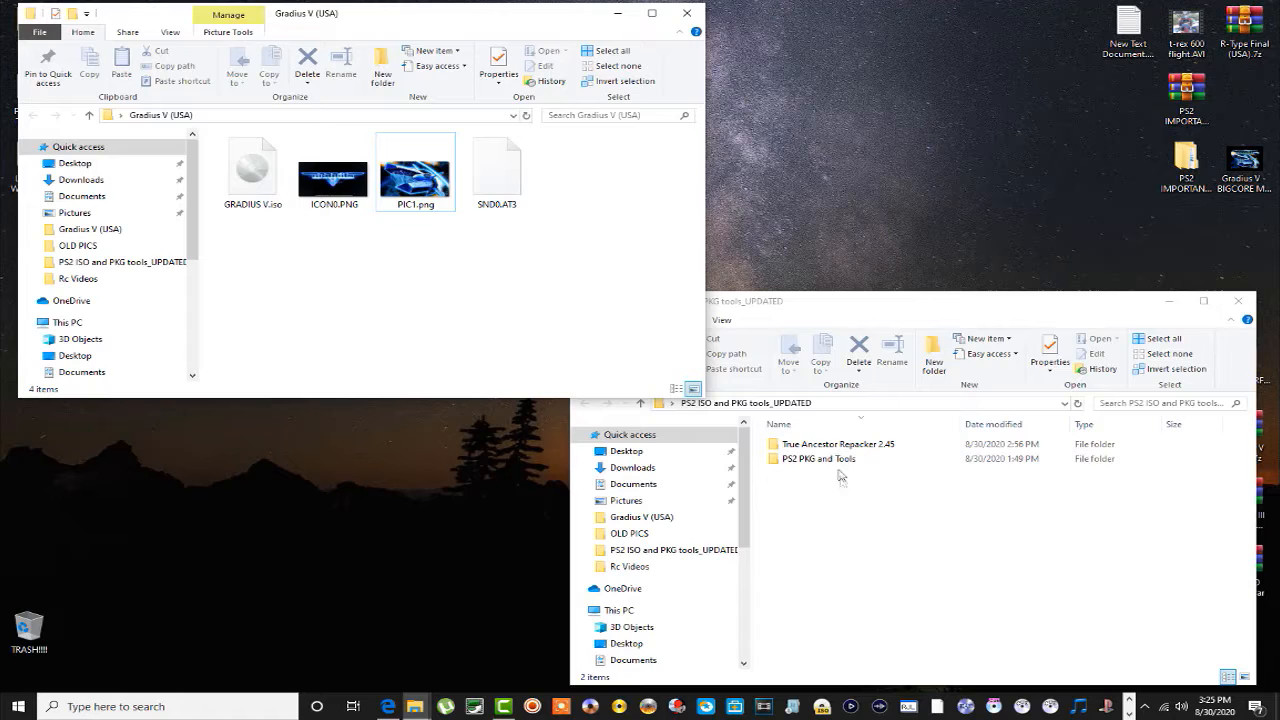
{"action": "double_click", "coordinate": [838, 451]}
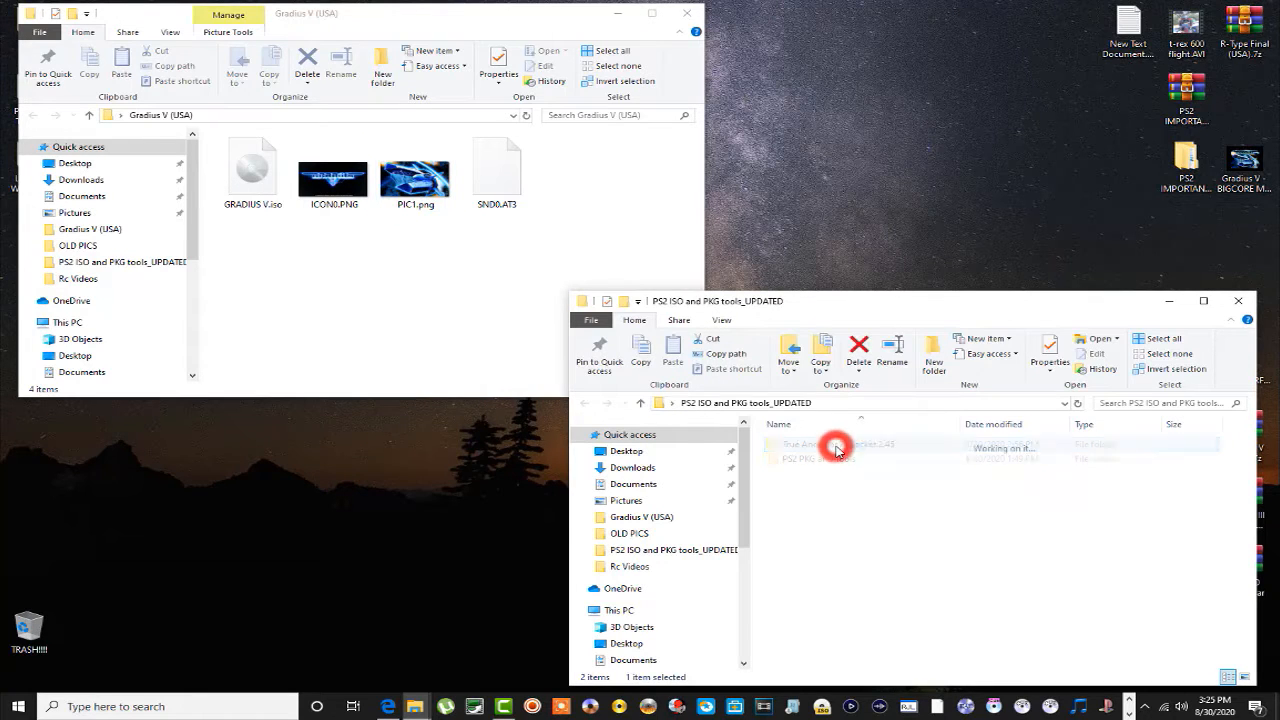
{"action": "left_click", "coordinate": [584, 403]}
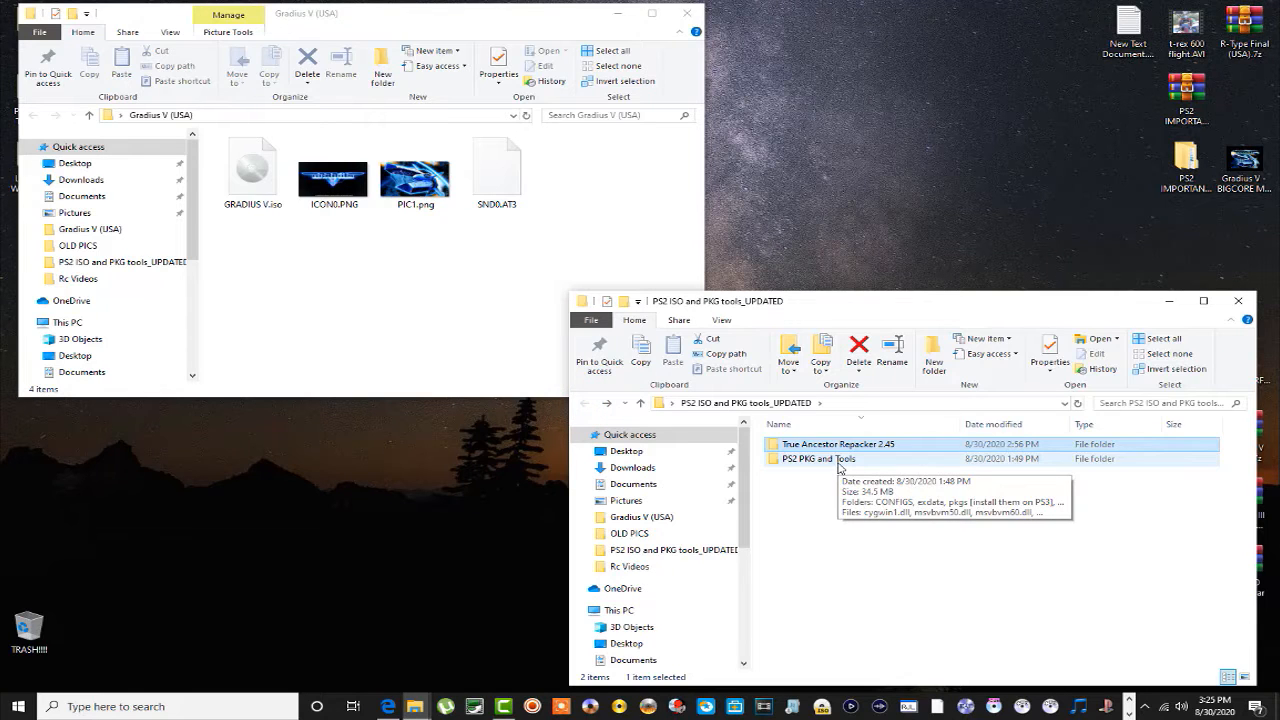
Run PS2Classics_GUI.exe from the PS2 PKG and Tools folder as administrator
{"action": "double_click", "coordinate": [838, 460]}
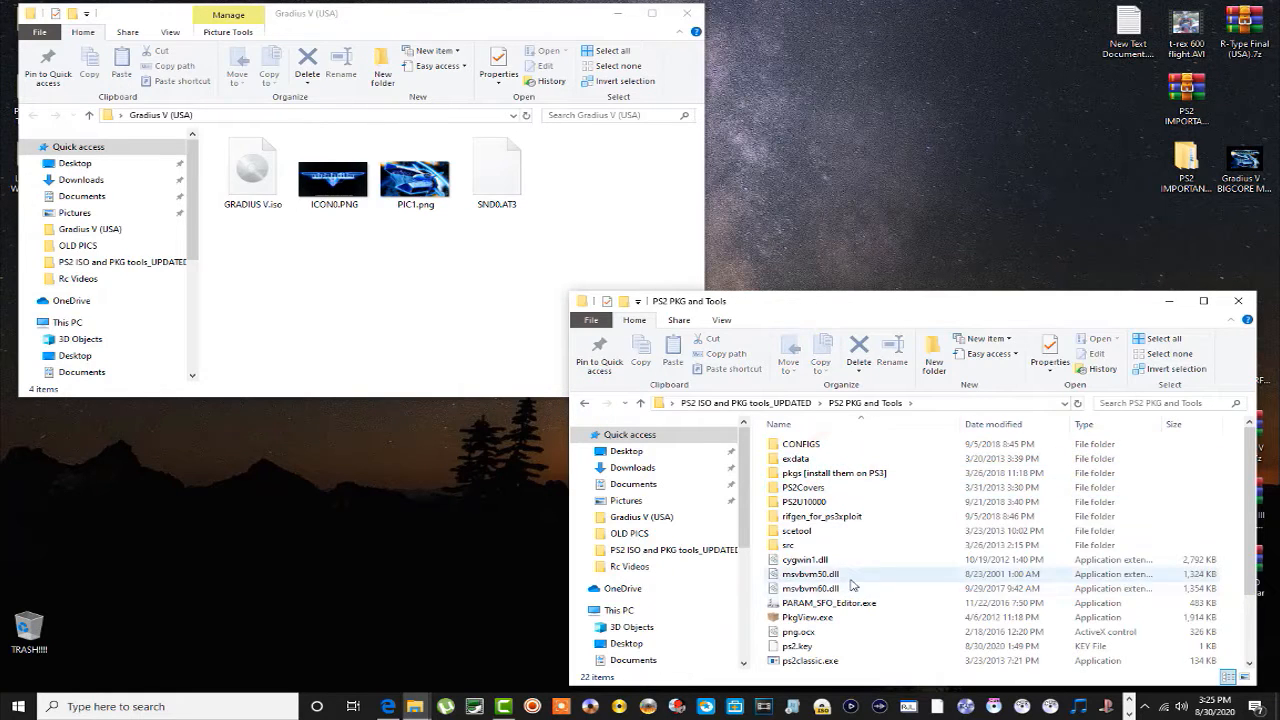
{"action": "scroll", "coordinate": [853, 584], "scroll_direction": "down", "scroll_amount": 2}
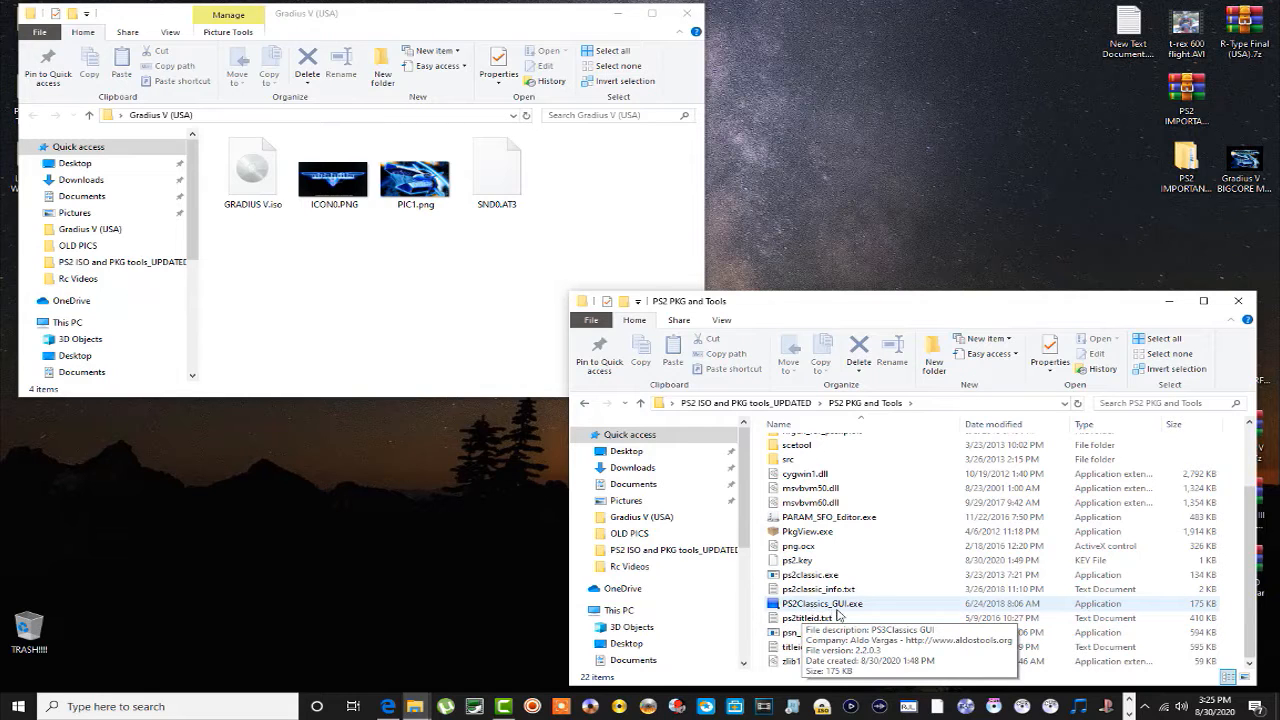
{"action": "left_click", "coordinate": [845, 606]}
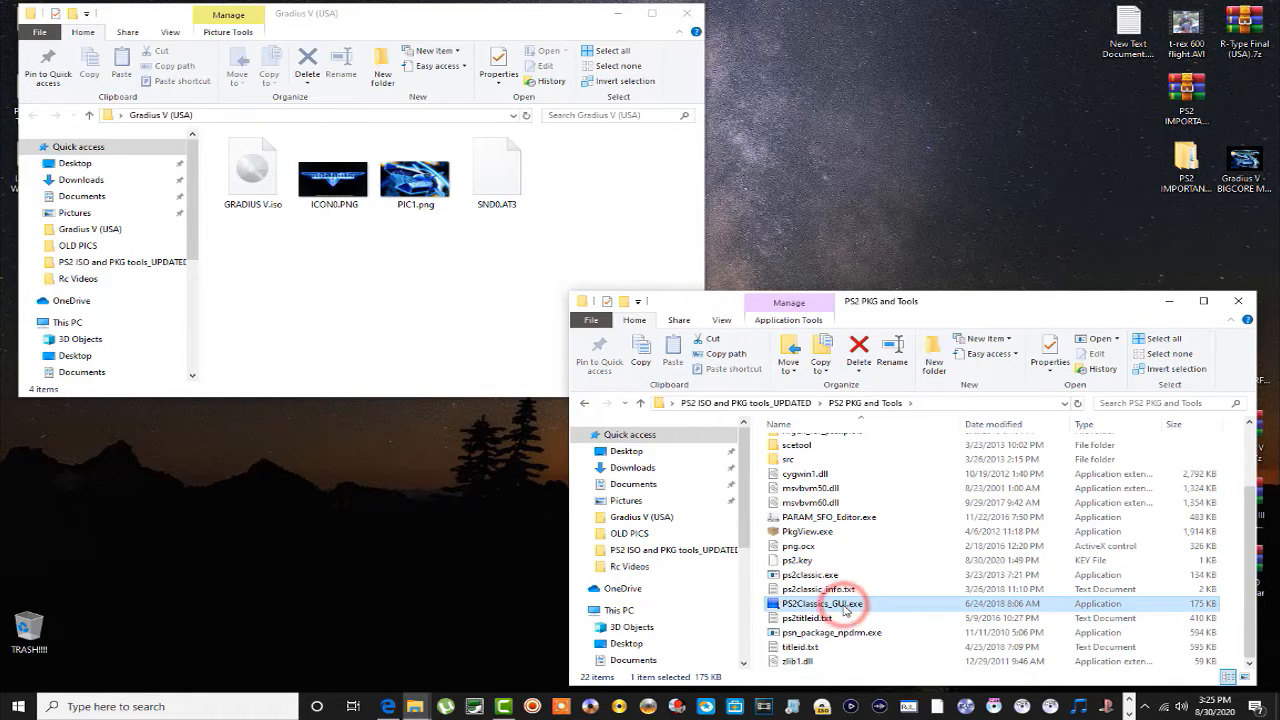
{"action": "right_click", "coordinate": [845, 606]}
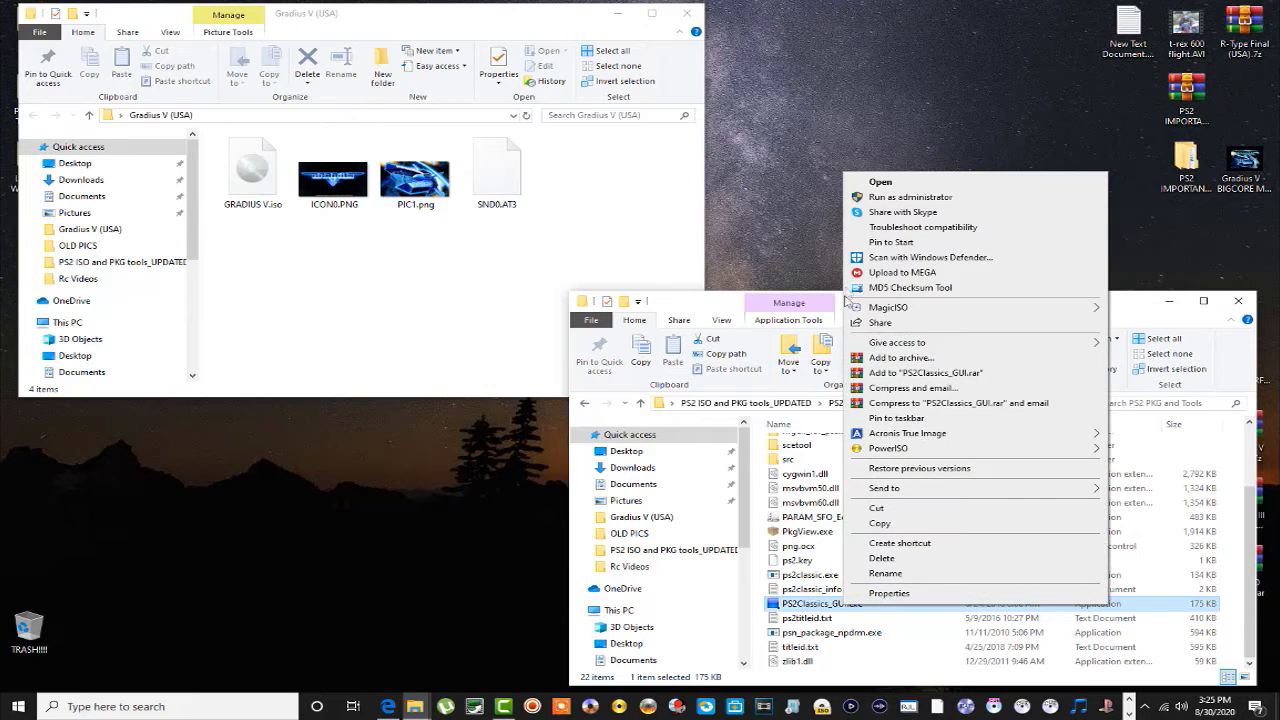
{"action": "left_click", "coordinate": [883, 198]}
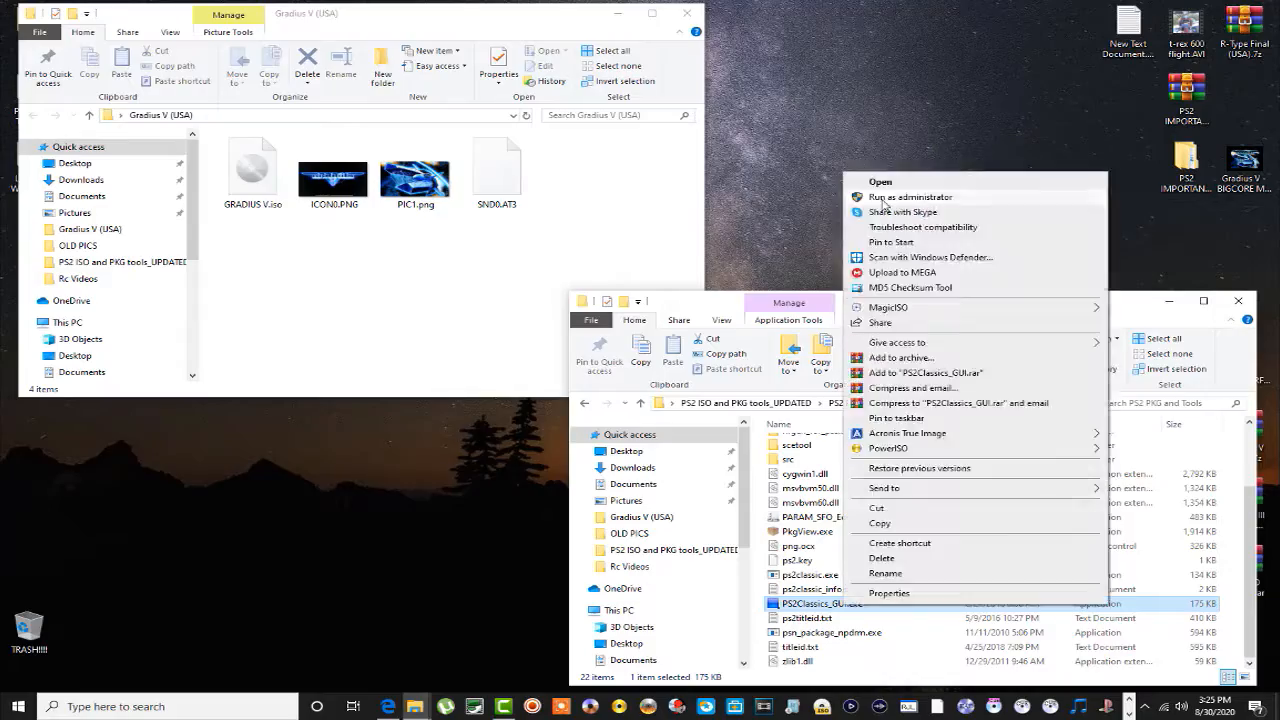
{"action": "left_click", "coordinate": [884, 199]}
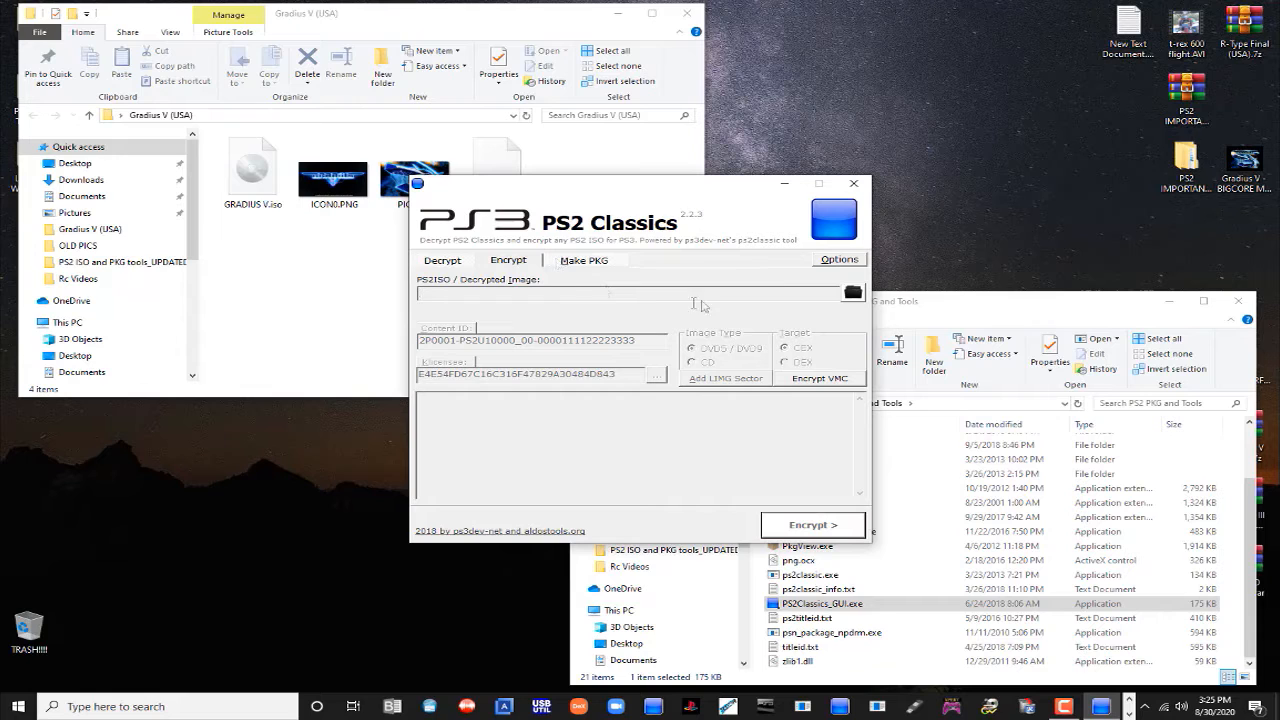
Load GRADIUS V.iso from the Gradius V (USA) folder on the desktop as the PS2 image to encrypt
{"action": "left_click", "coordinate": [860, 296]}
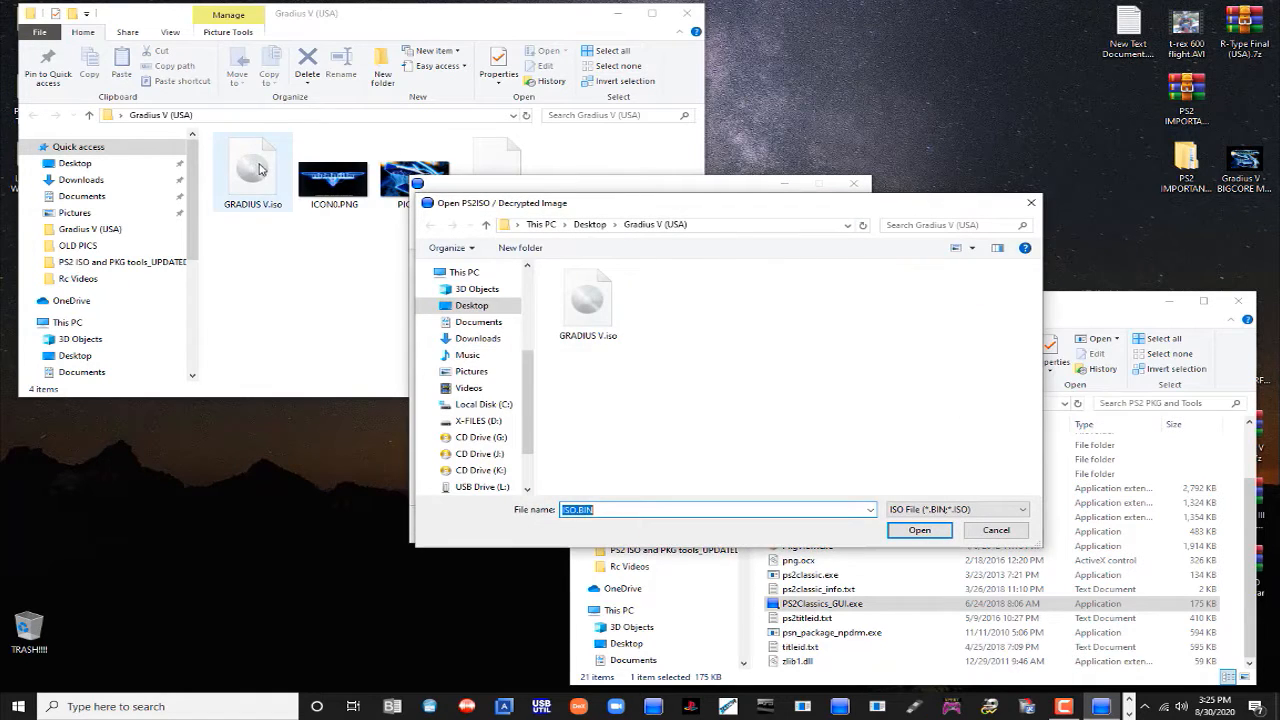
{"action": "left_click", "coordinate": [470, 306]}
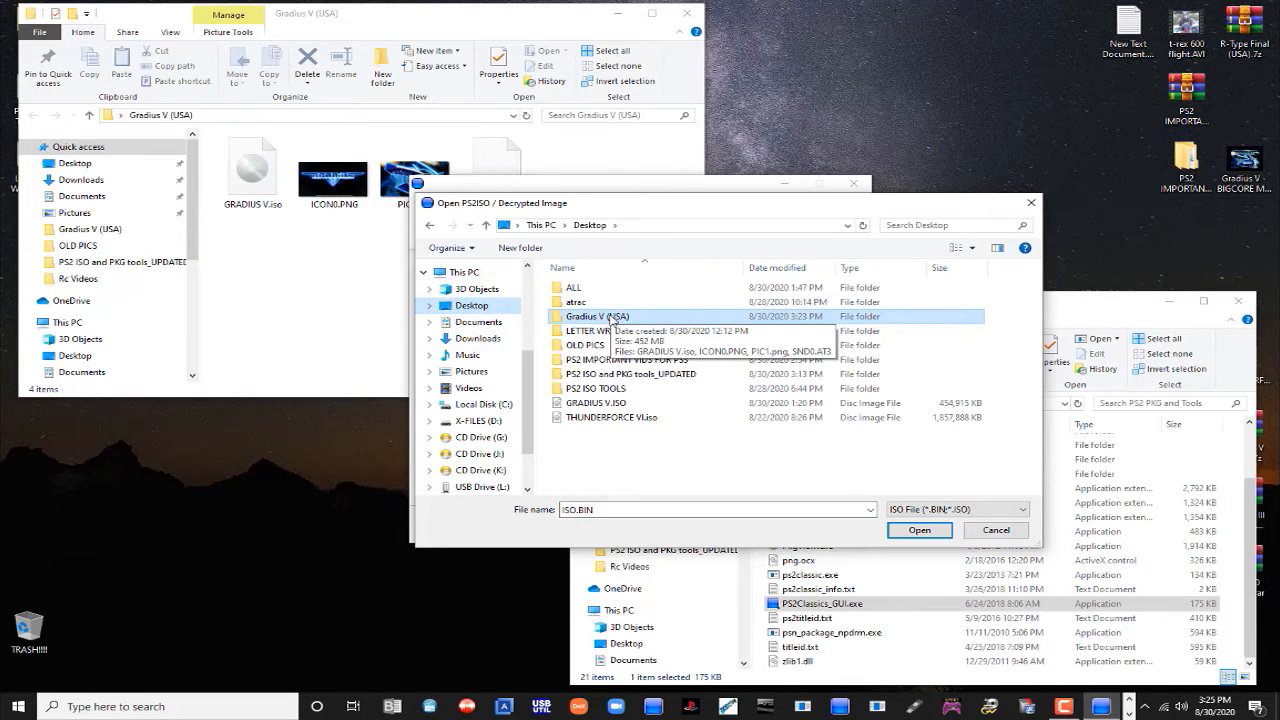
{"action": "double_click", "coordinate": [612, 318]}
{"action": "left_click", "coordinate": [592, 303]}
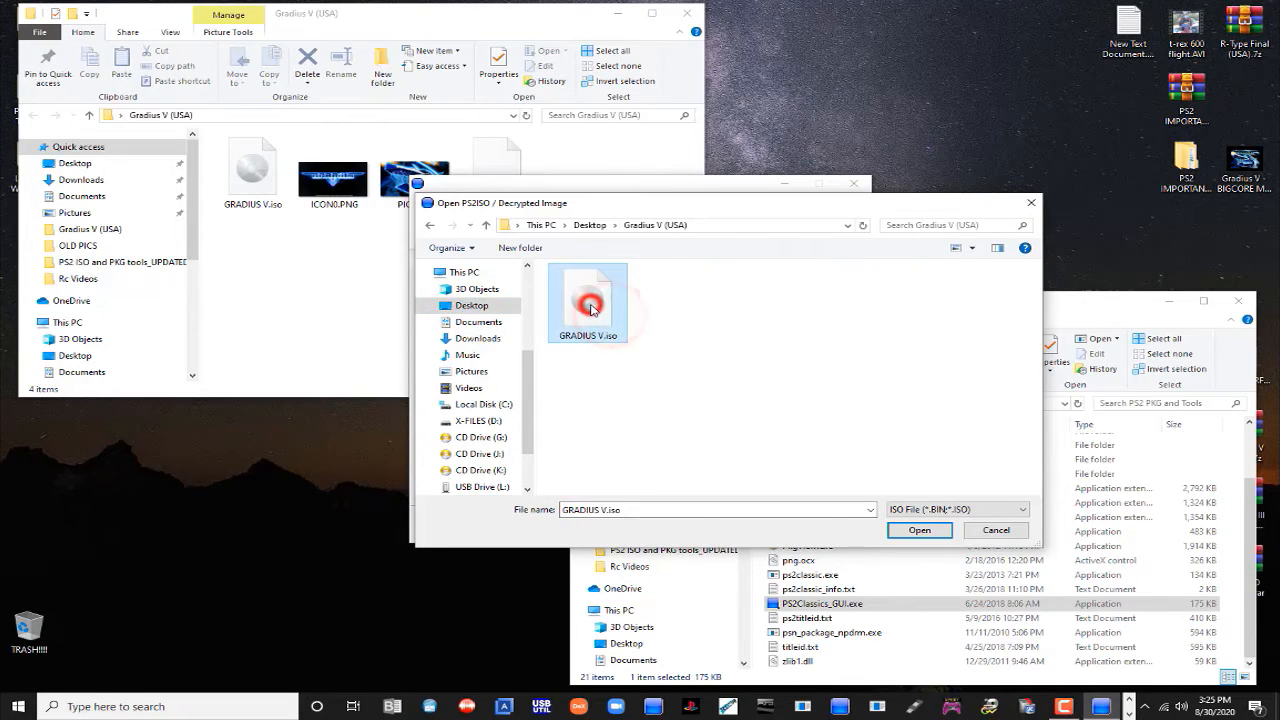
{"action": "left_click", "coordinate": [919, 530]}
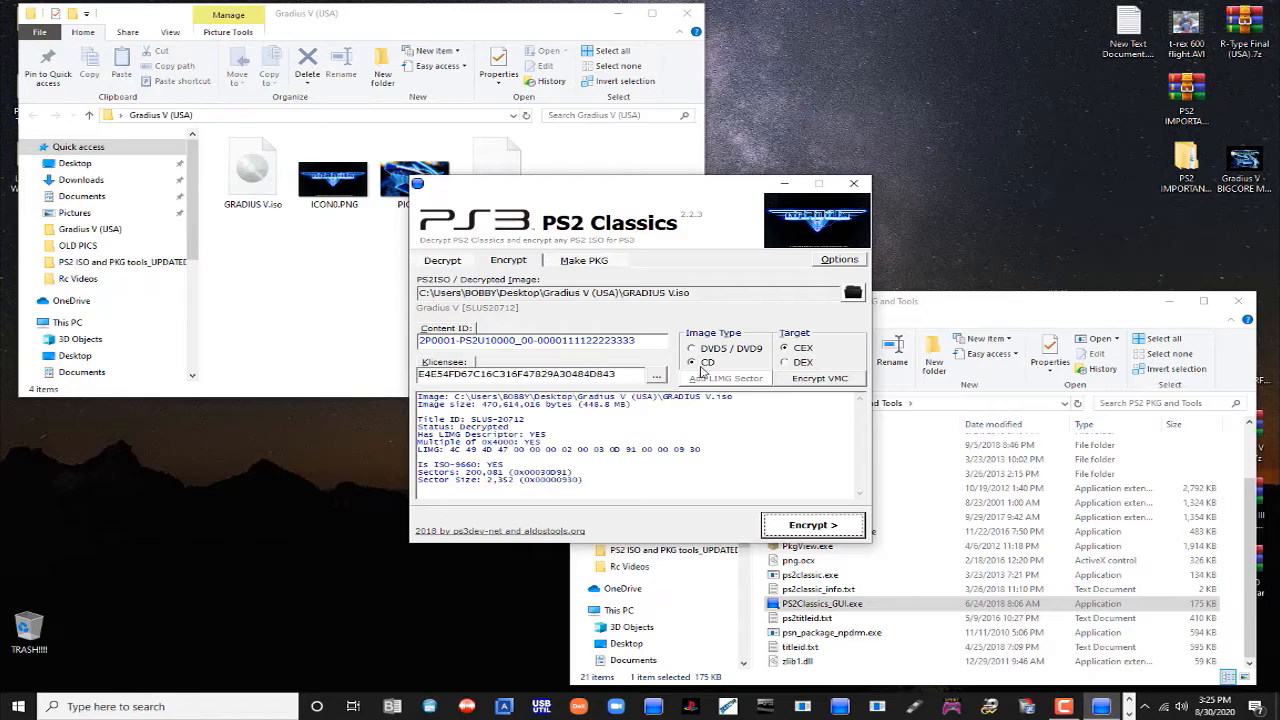
Encrypt the Gradius V image with the CD image type, saving it in Gradius V (USA) under the suggested name
{"action": "left_click", "coordinate": [700, 362]}
{"action": "left_click", "coordinate": [497, 264]}
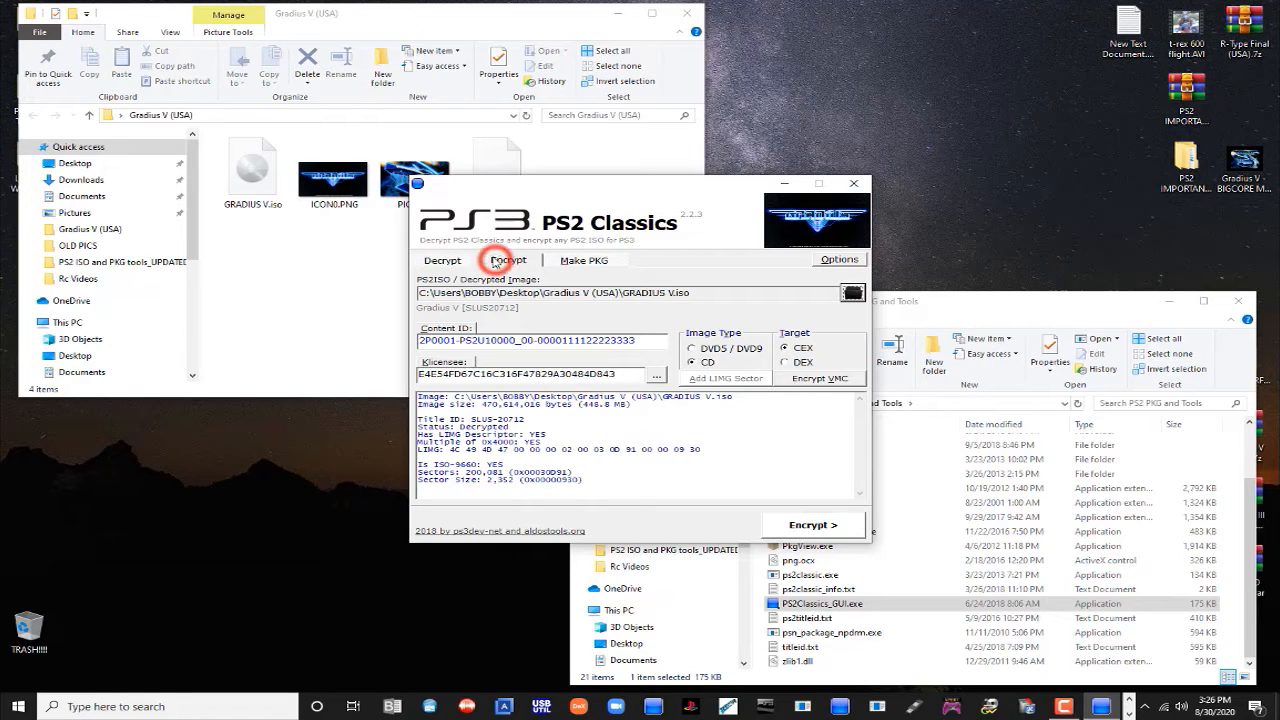
{"action": "left_click", "coordinate": [800, 528]}
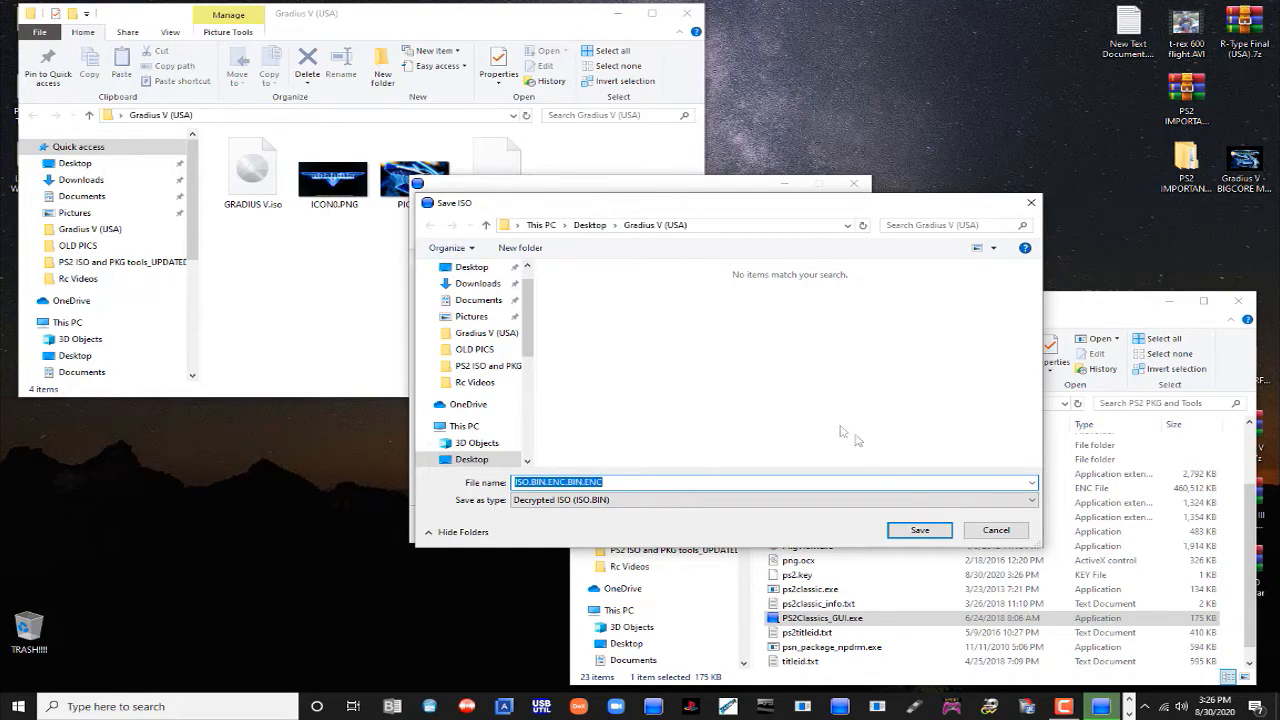
{"action": "left_click", "coordinate": [917, 531]}
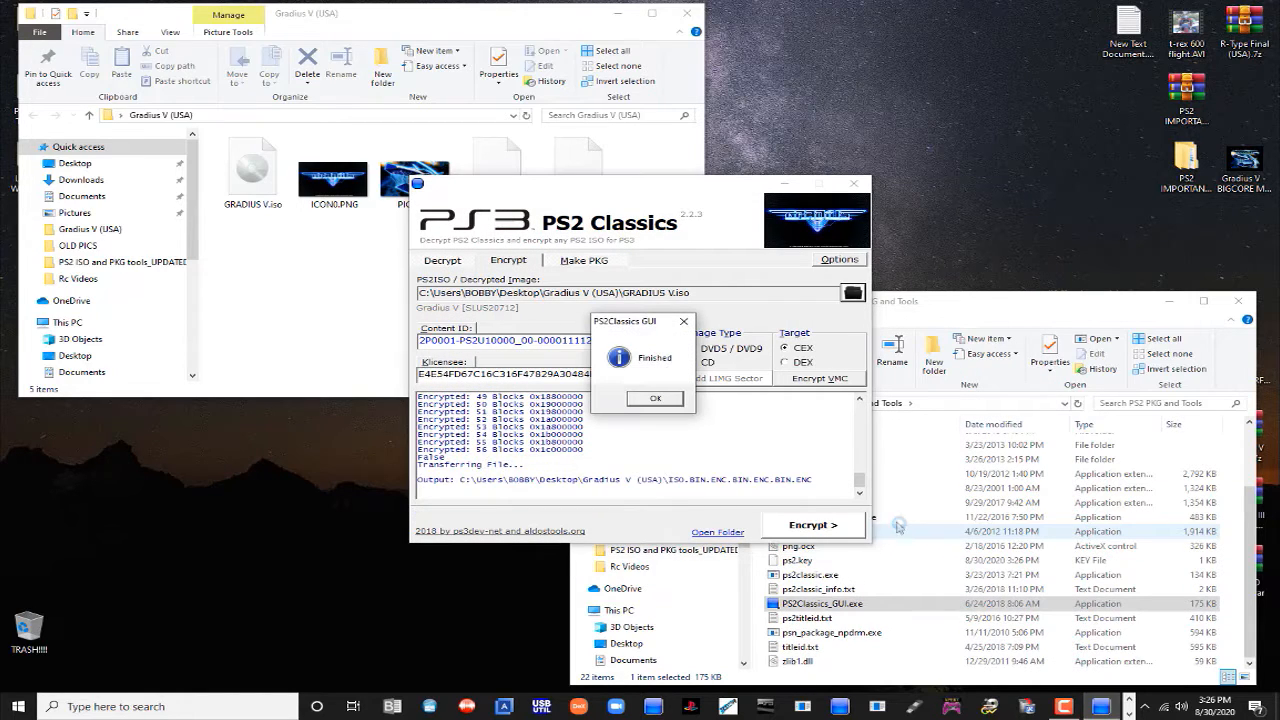
{"action": "left_click", "coordinate": [656, 400]}
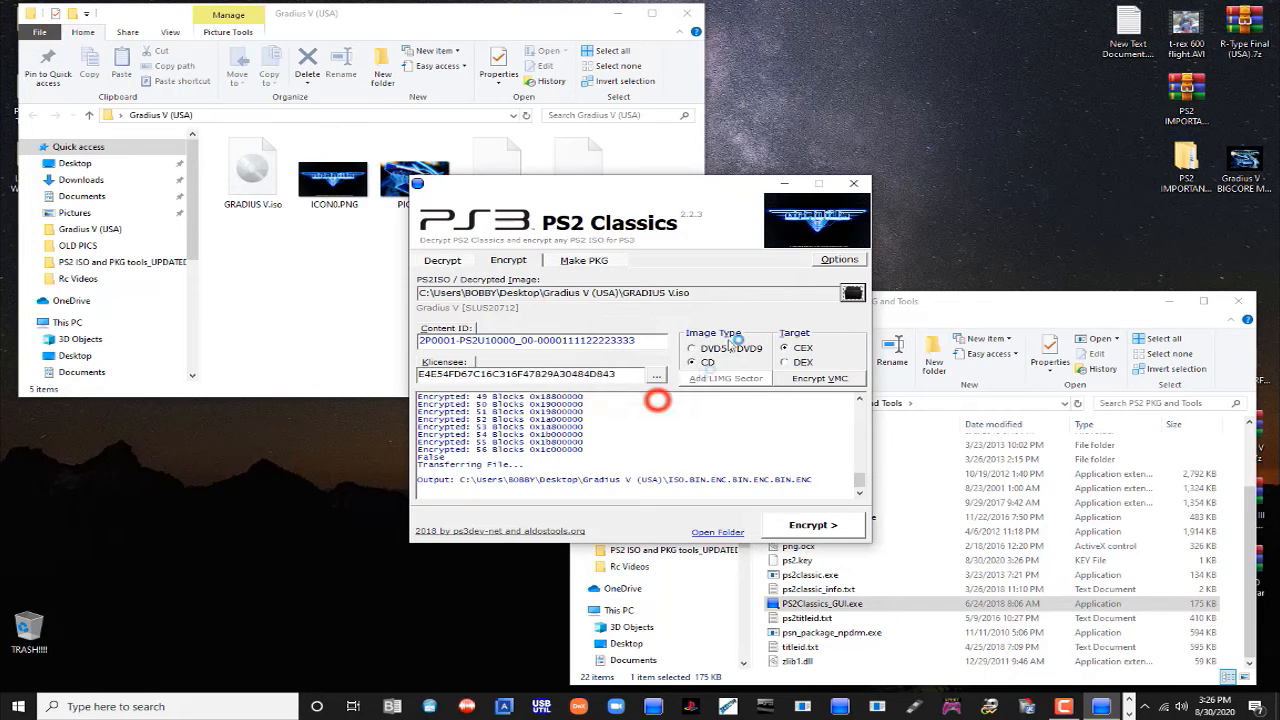
Close the PS2 Classics encryption tool and the extra, unresponsive Gradius V (USA) folder window
{"action": "left_click", "coordinate": [853, 185]}
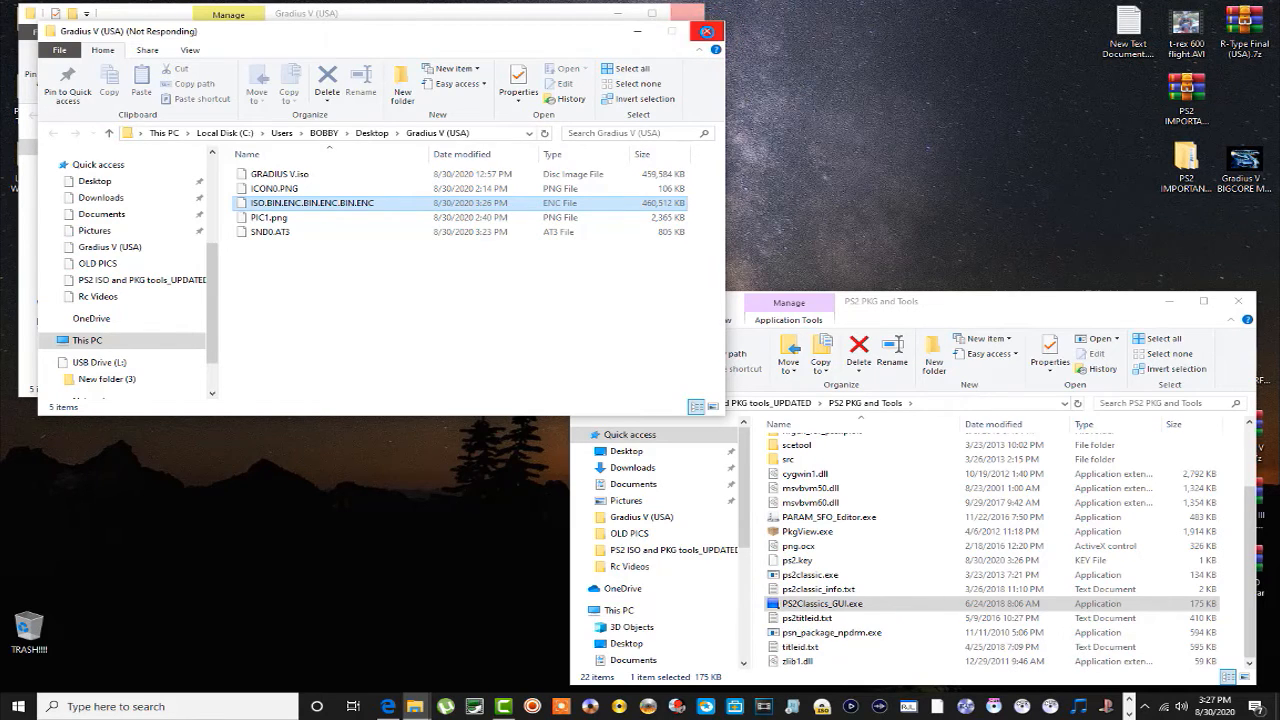
{"action": "left_click", "coordinate": [709, 38]}
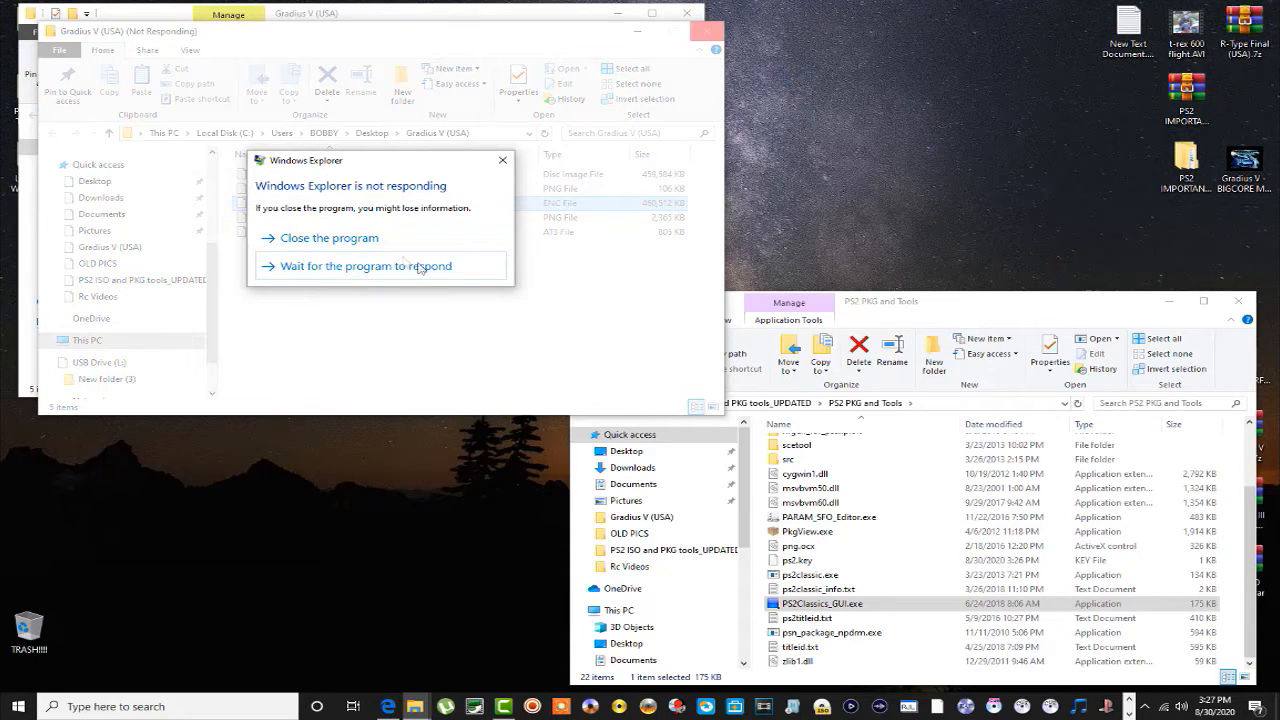
{"action": "left_click", "coordinate": [357, 245]}
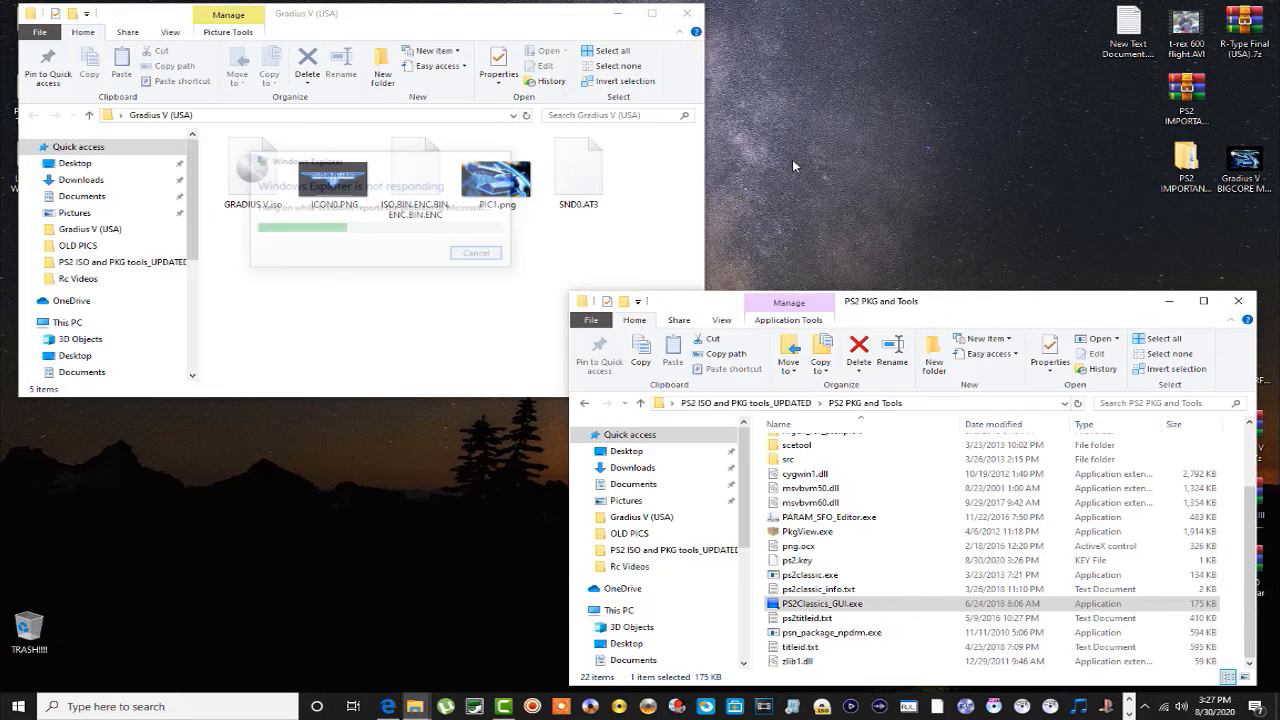
{"action": "left_click", "coordinate": [468, 260]}
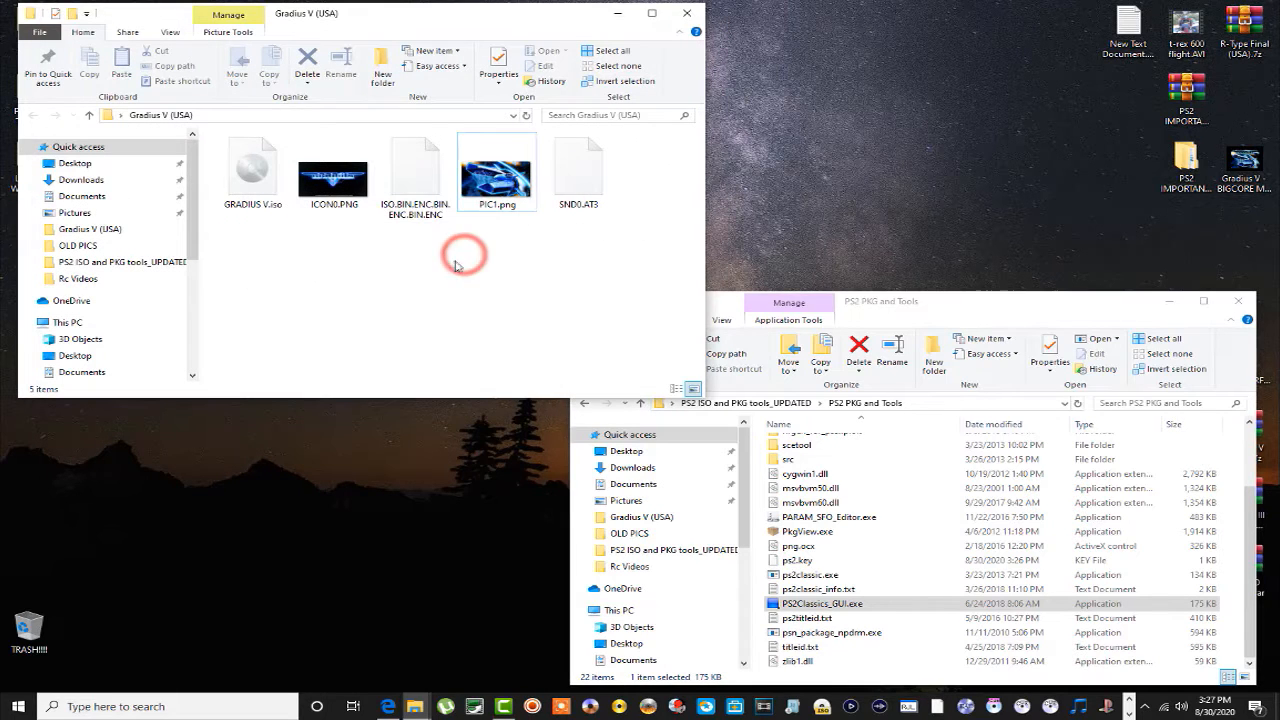
Rename the encrypted image file in the Gradius V (USA) folder as ISO.BIN.ENC
{"action": "left_click", "coordinate": [405, 175]}
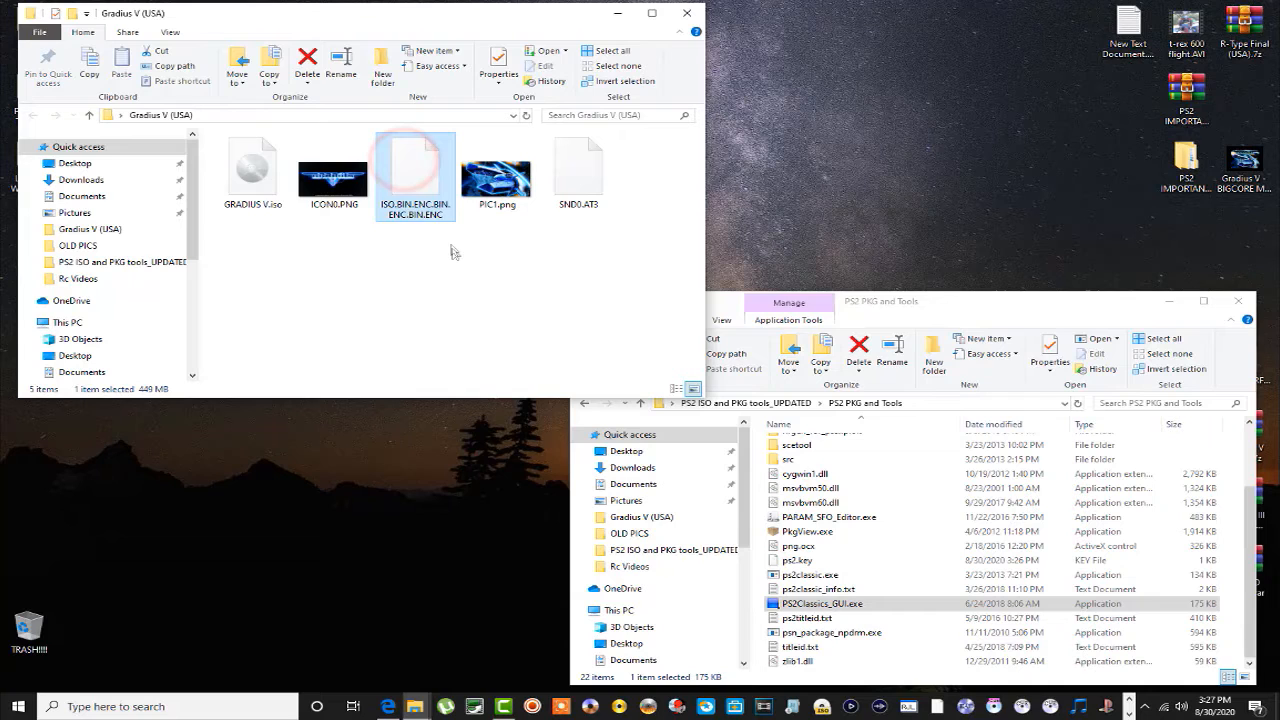
{"action": "right_click", "coordinate": [410, 200]}
{"action": "left_click", "coordinate": [464, 537]}
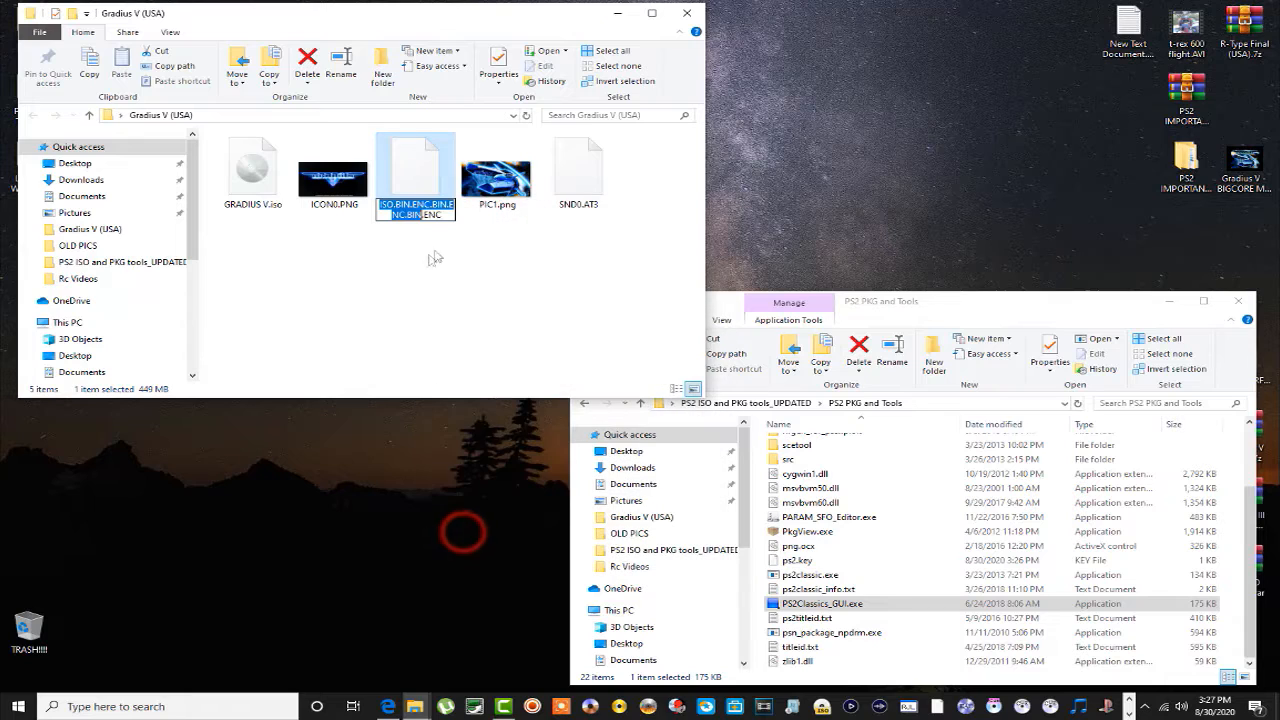
{"action": "left_click_drag", "start_coordinate": [444, 213], "coordinate": [432, 202]}
{"action": "key", "text": "Delete"}
{"action": "left_click", "coordinate": [431, 250]}
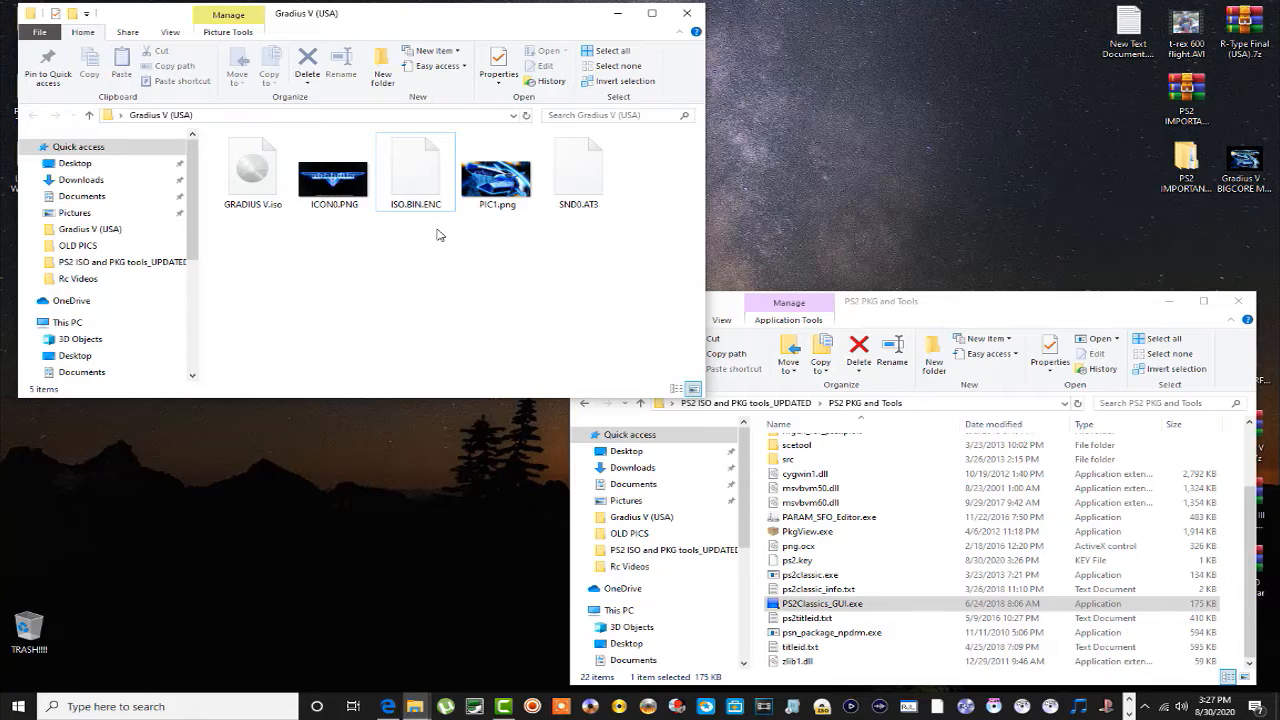
{"action": "left_click", "coordinate": [437, 236]}
Copy the PS2U10000 folder from PS2 PKG and Tools into the Gradius V (USA) folder
{"action": "left_click", "coordinate": [928, 314]}
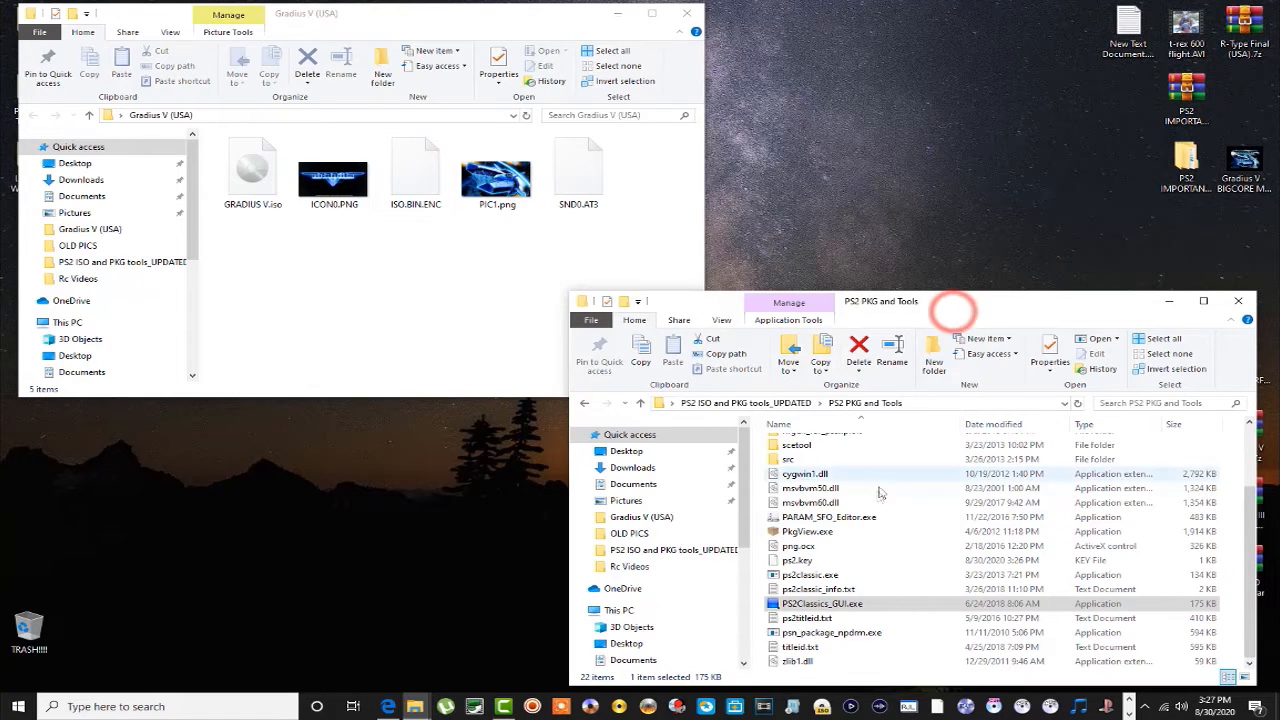
{"action": "scroll", "coordinate": [864, 531], "scroll_direction": "up", "scroll_amount": 2}
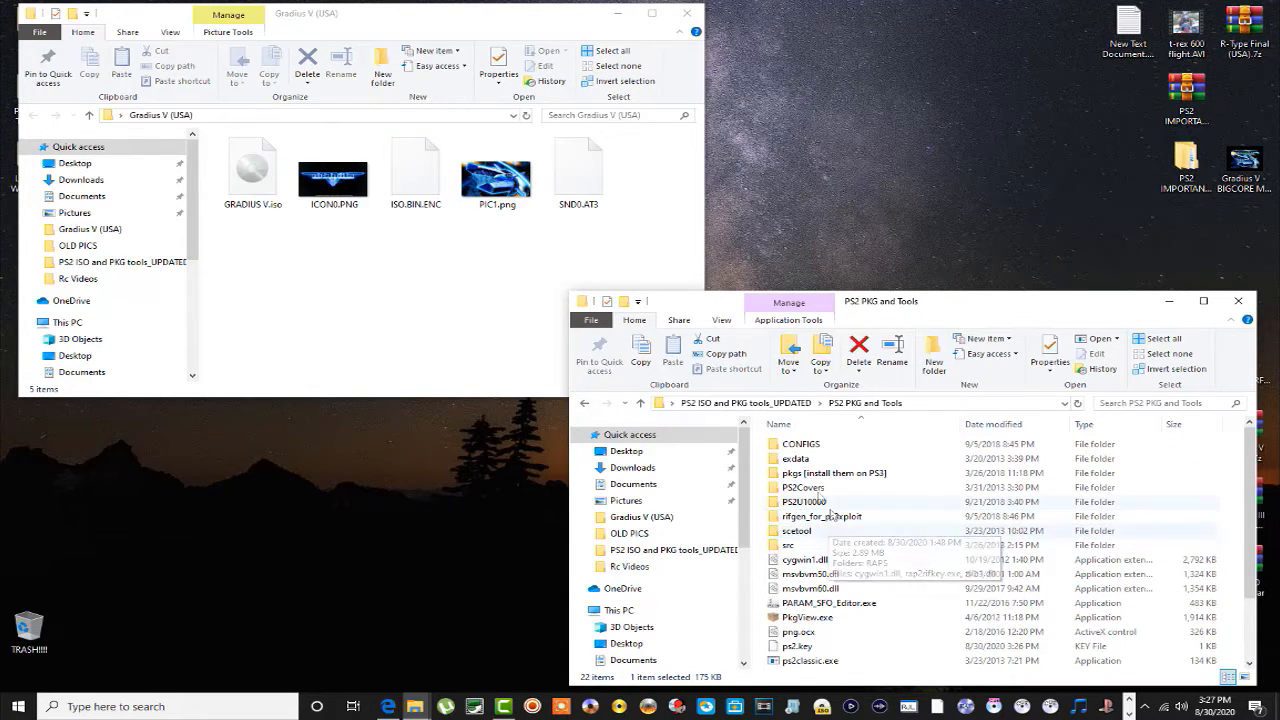
{"action": "left_click", "coordinate": [585, 403]}
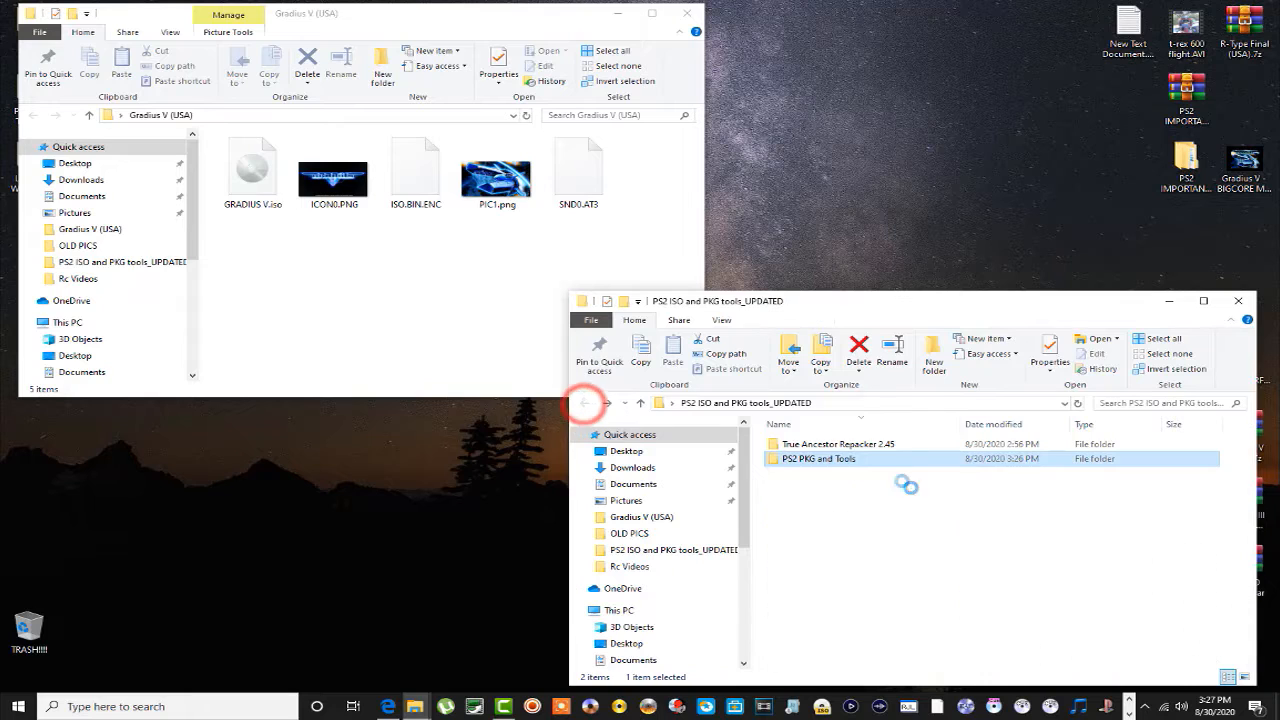
{"action": "double_click", "coordinate": [838, 460]}
{"action": "left_click", "coordinate": [790, 505]}
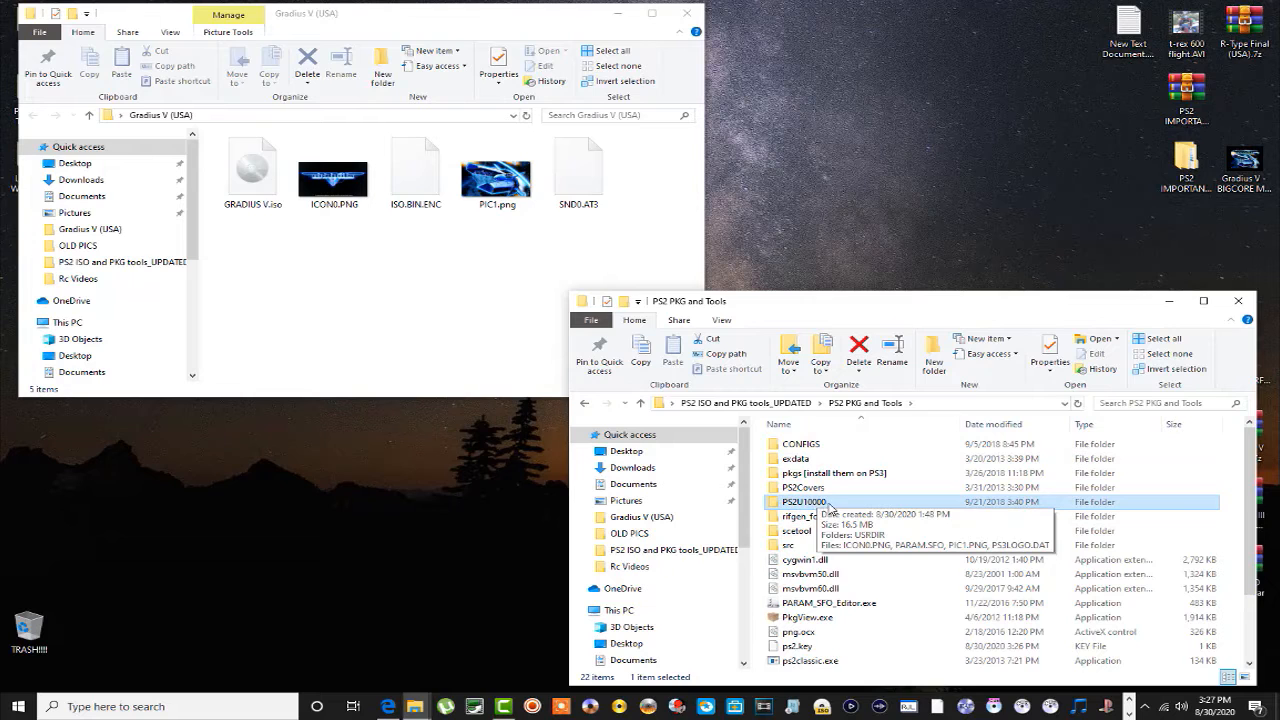
{"action": "right_click", "coordinate": [823, 505]}
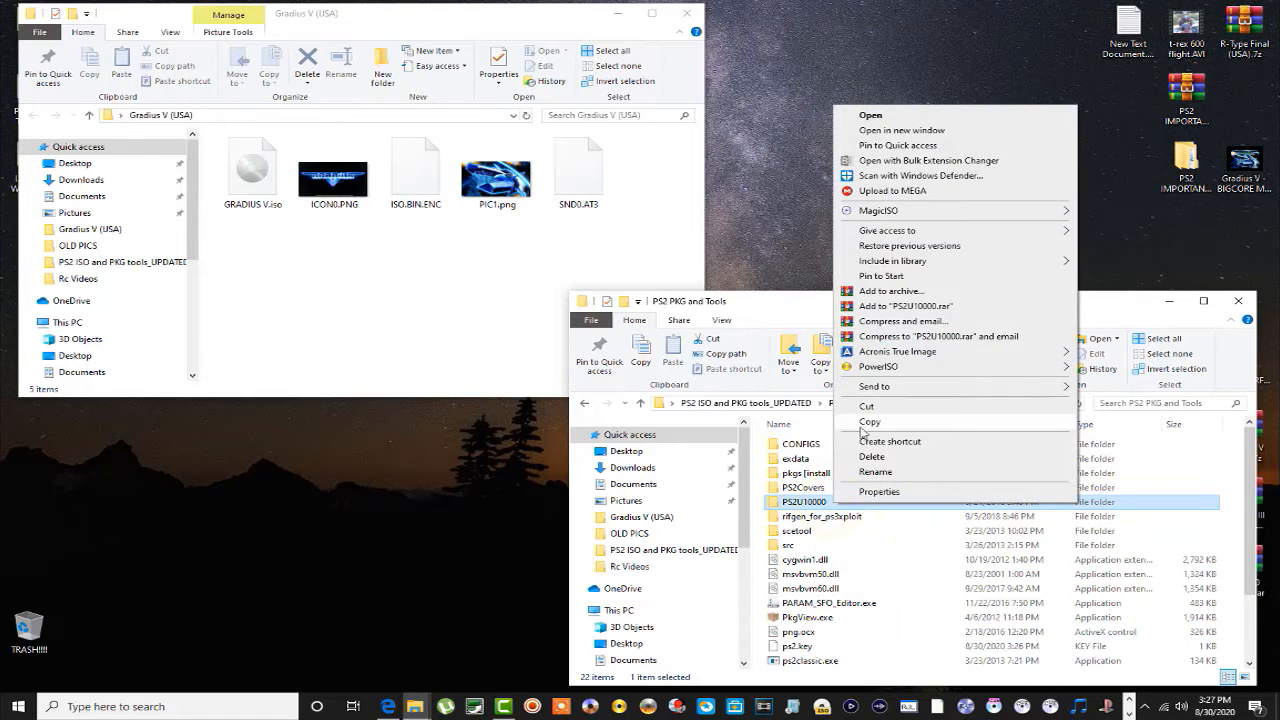
{"action": "left_click", "coordinate": [861, 425]}
{"action": "right_click", "coordinate": [362, 248]}
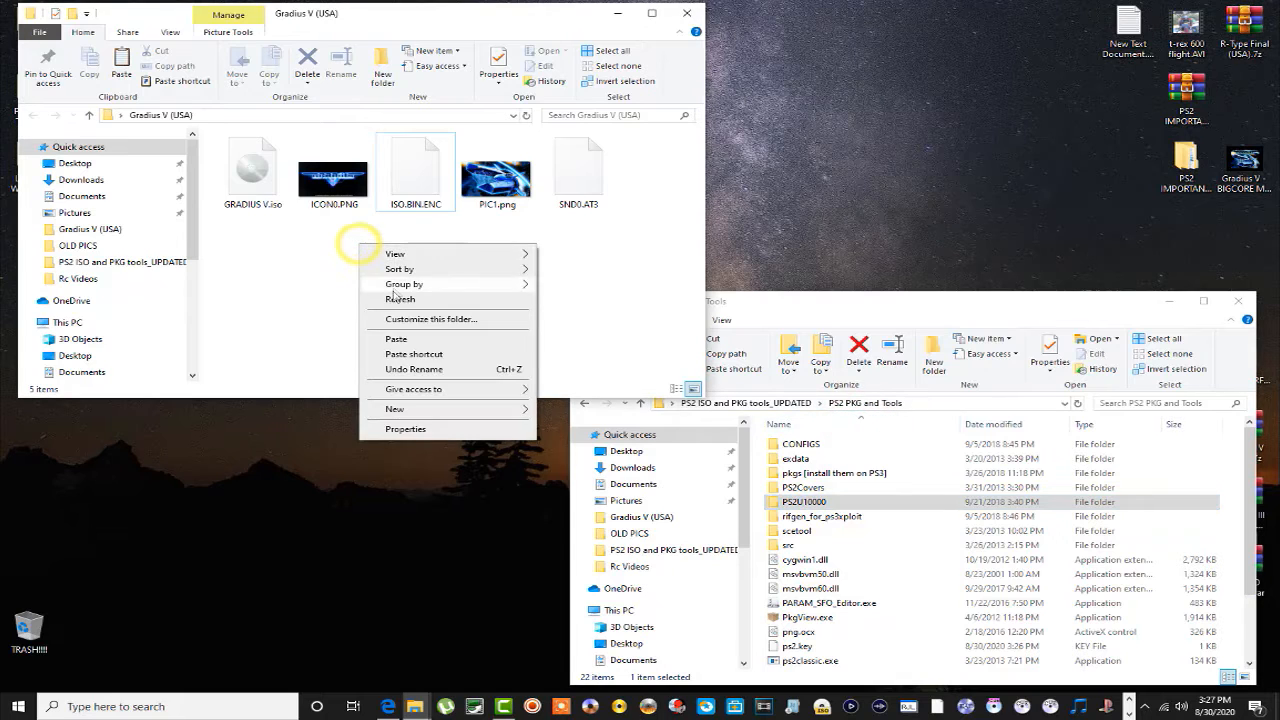
{"action": "left_click", "coordinate": [395, 340]}
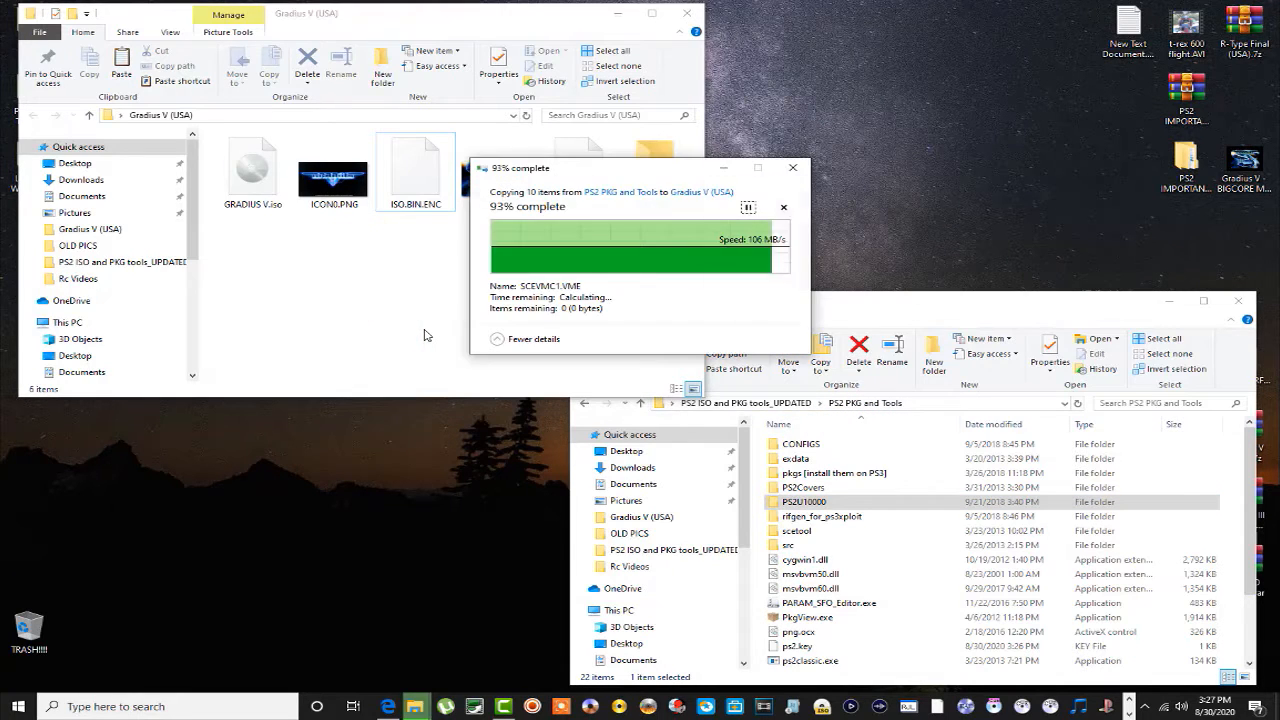
{"action": "left_click", "coordinate": [632, 284]}
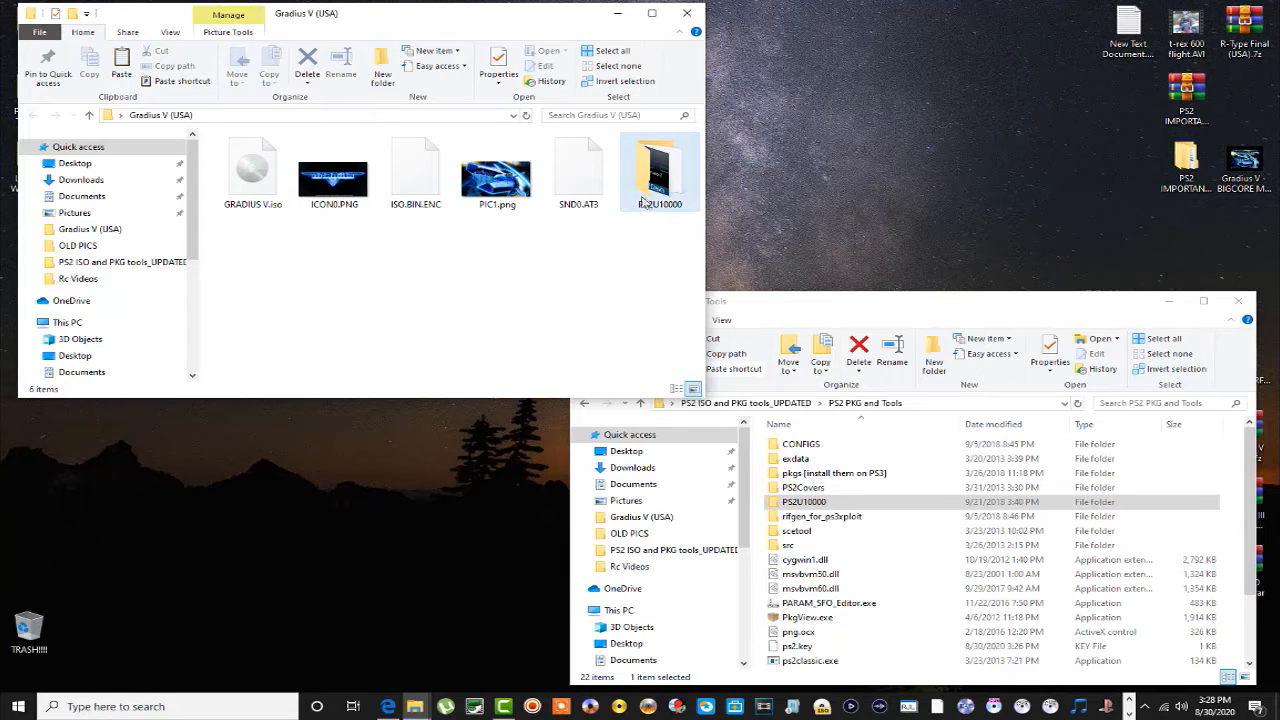
Move ISO.BIN.ENC from Gradius V (USA) into the USRDIR folder inside the copied PS2U10000 folder
{"action": "left_click", "coordinate": [419, 186]}
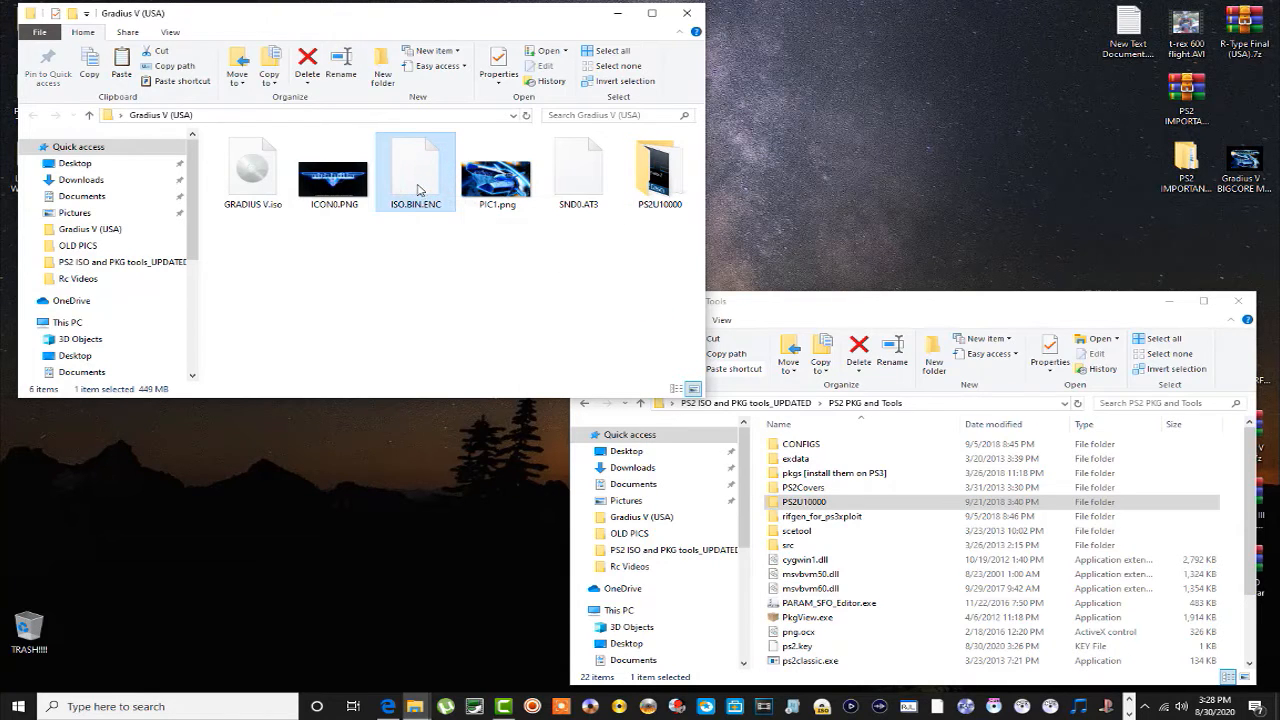
{"action": "right_click", "coordinate": [421, 187]}
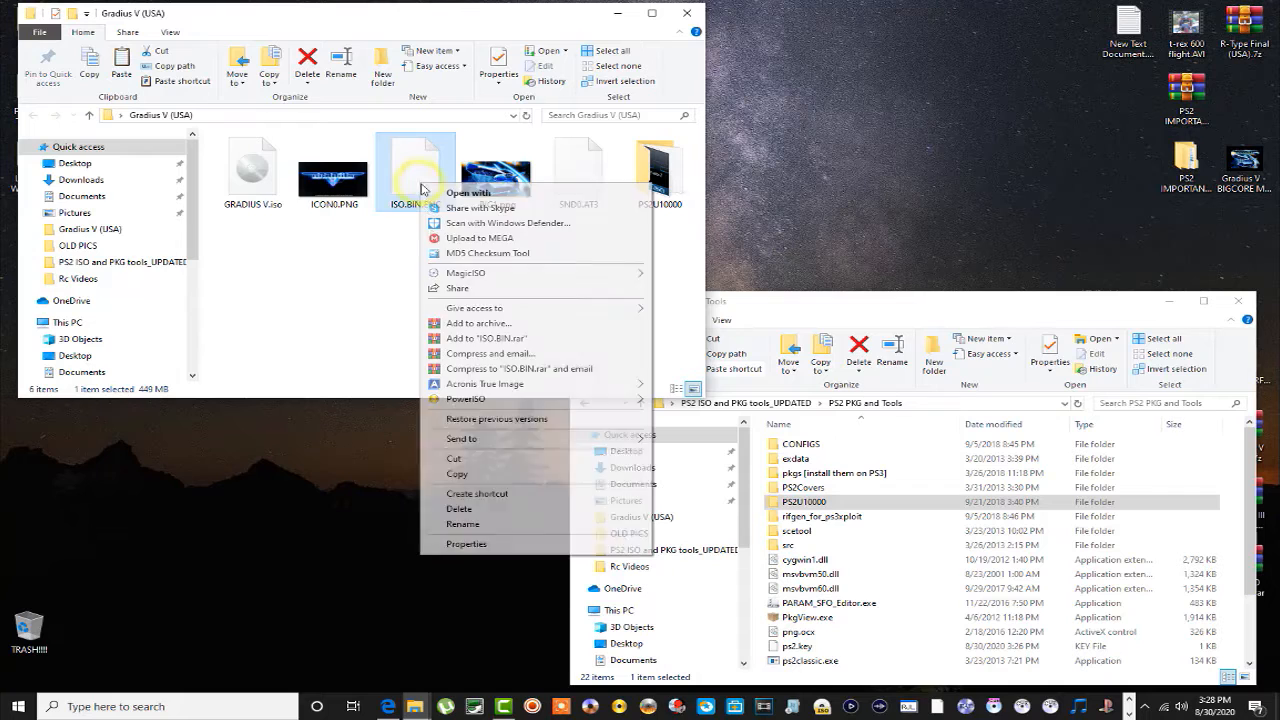
{"action": "left_click", "coordinate": [456, 460]}
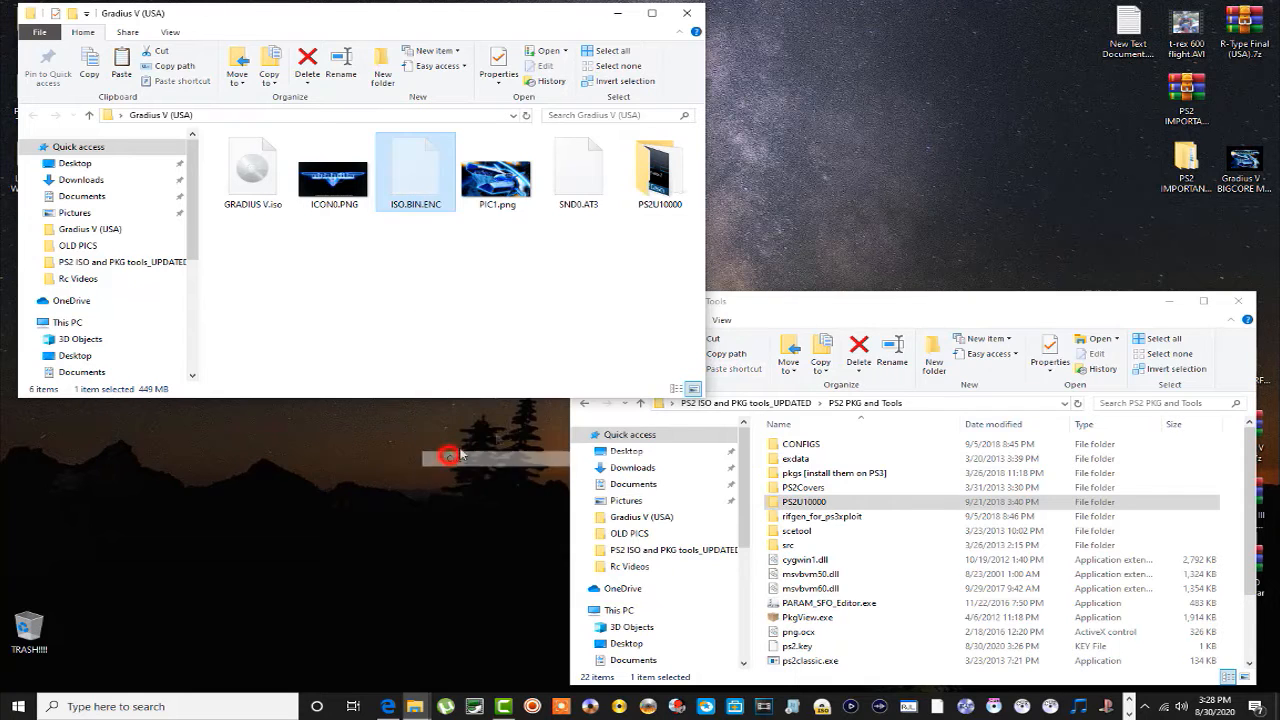
{"action": "double_click", "coordinate": [655, 190]}
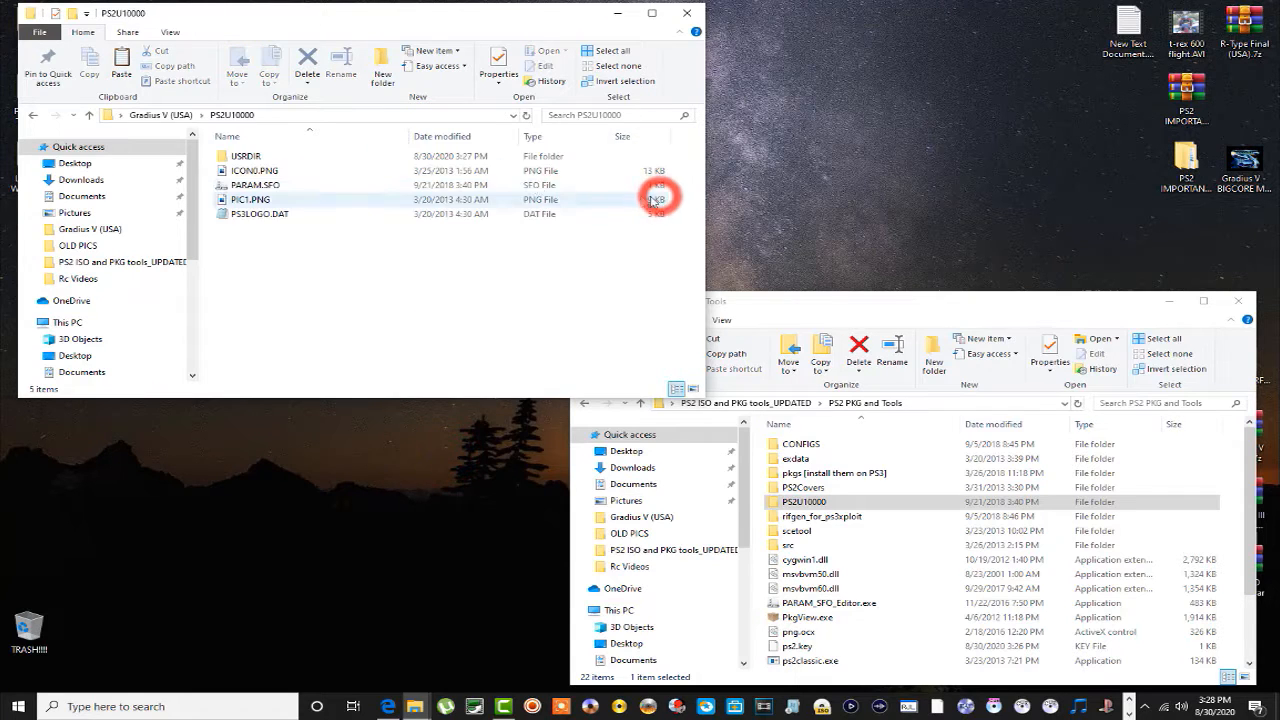
{"action": "double_click", "coordinate": [284, 158]}
{"action": "right_click", "coordinate": [297, 200]}
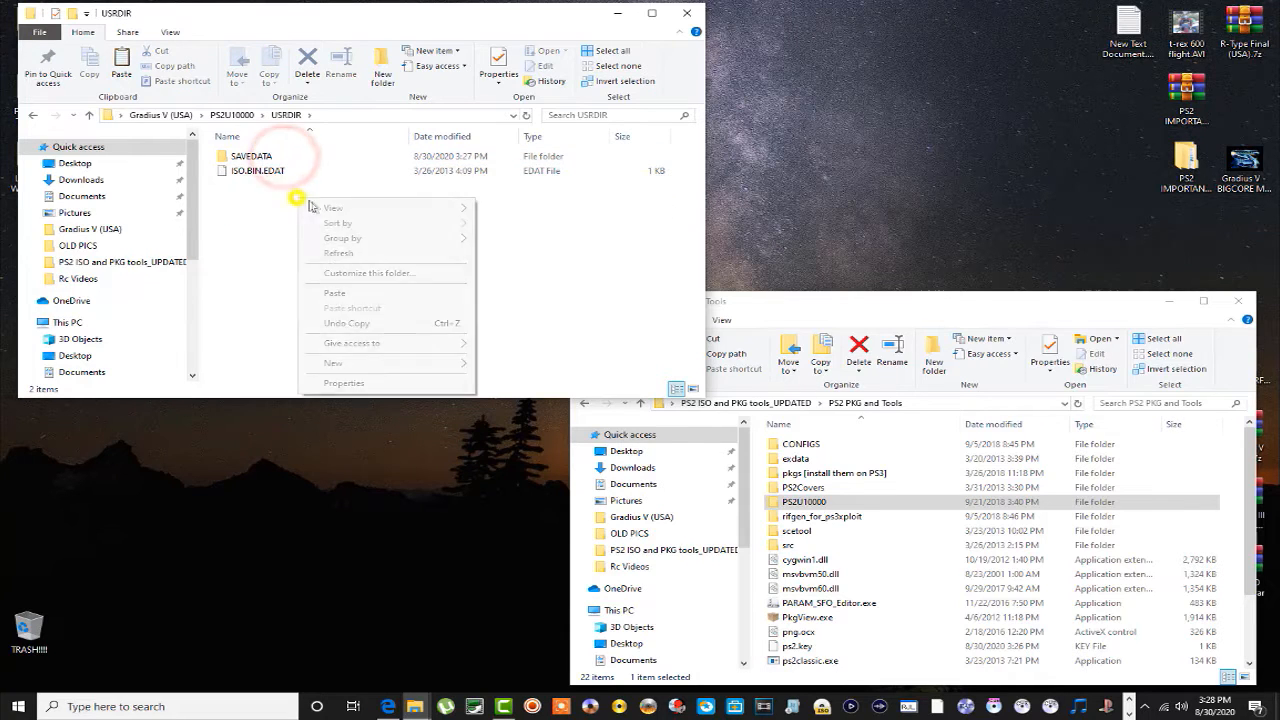
{"action": "left_click", "coordinate": [335, 291]}
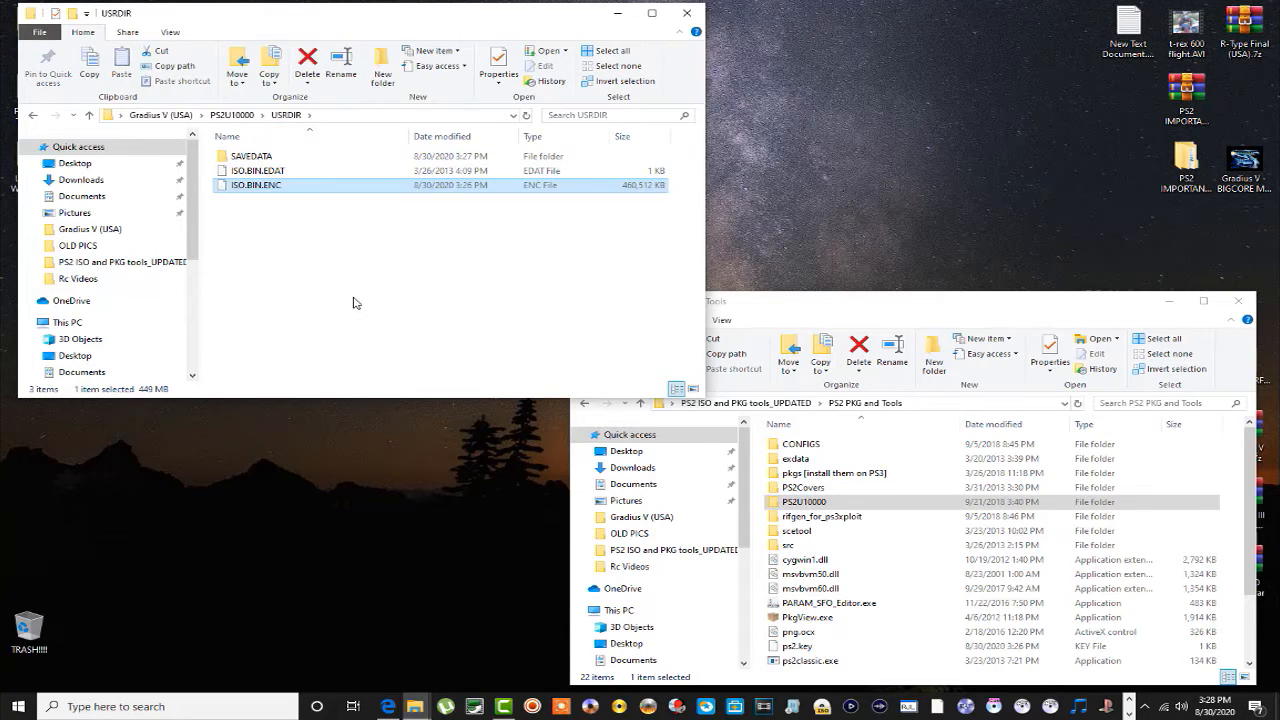
Go back from USRDIR to PS2U10000 and open the desktop's Gradius V (USA) folder in a second window beside it
{"action": "left_click", "coordinate": [352, 299]}
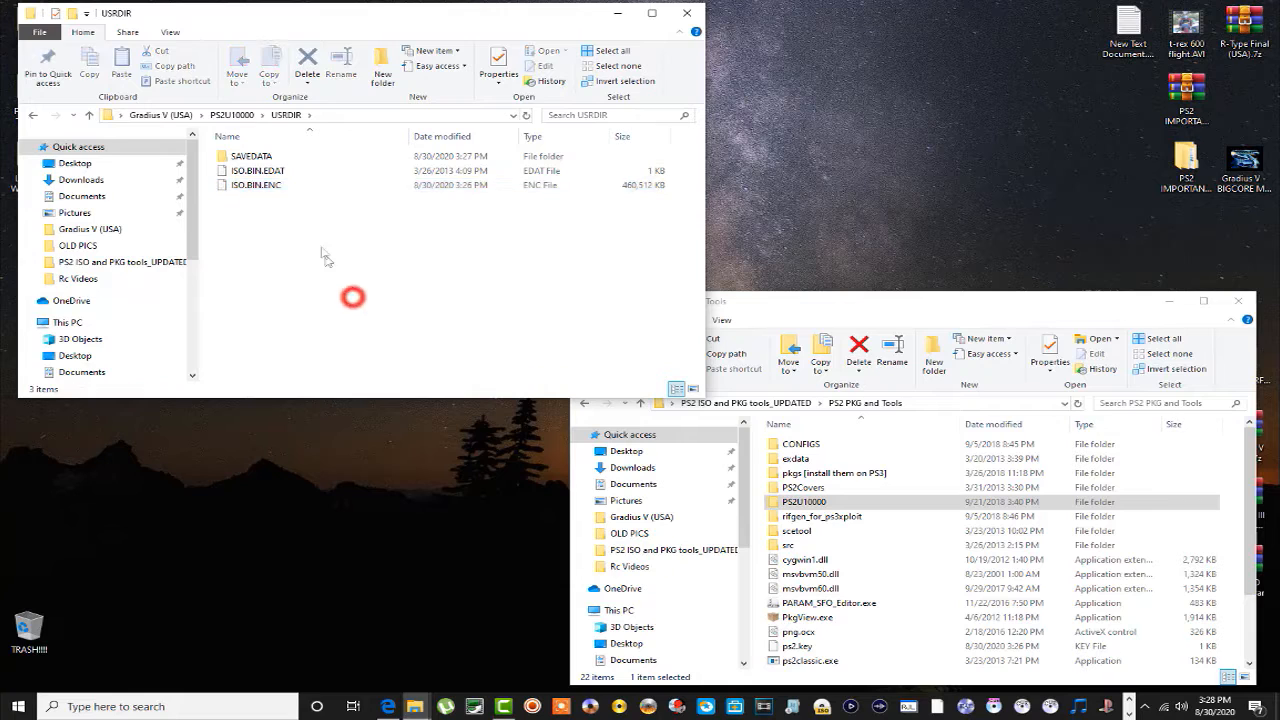
{"action": "left_click", "coordinate": [315, 171]}
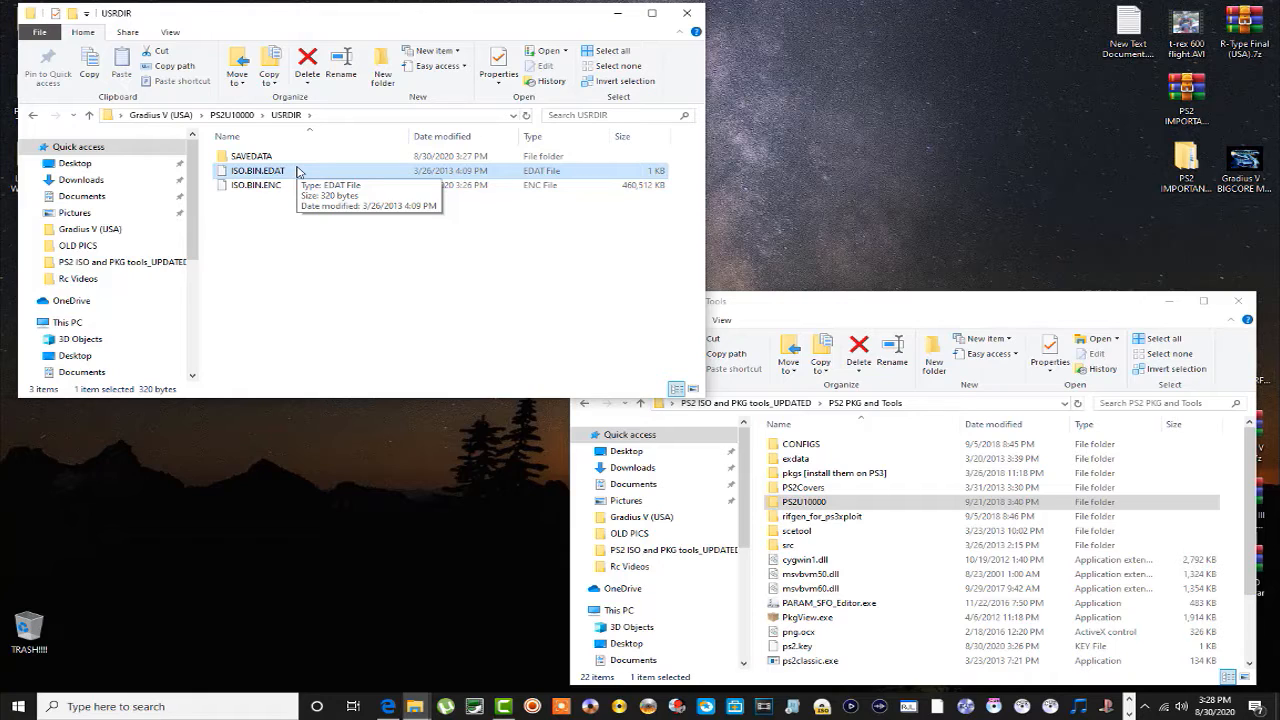
{"action": "left_click", "coordinate": [33, 116]}
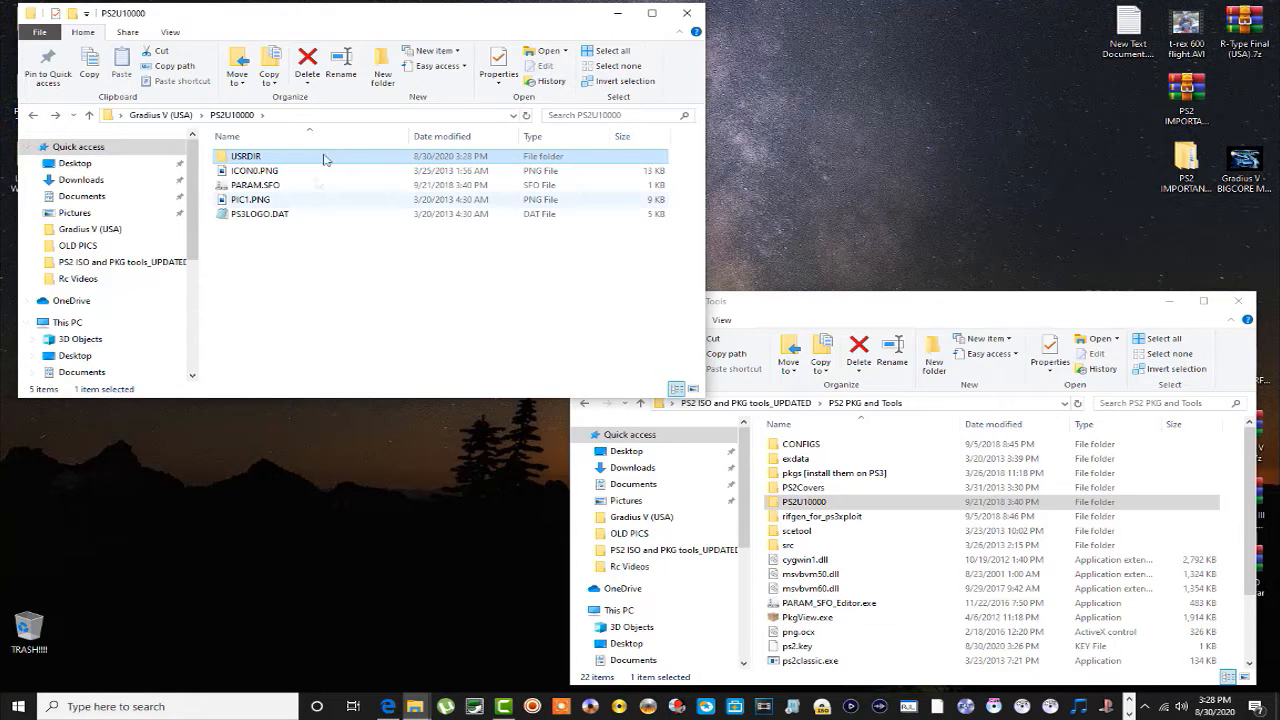
{"action": "left_click_drag", "start_coordinate": [423, 25], "coordinate": [440, 295]}
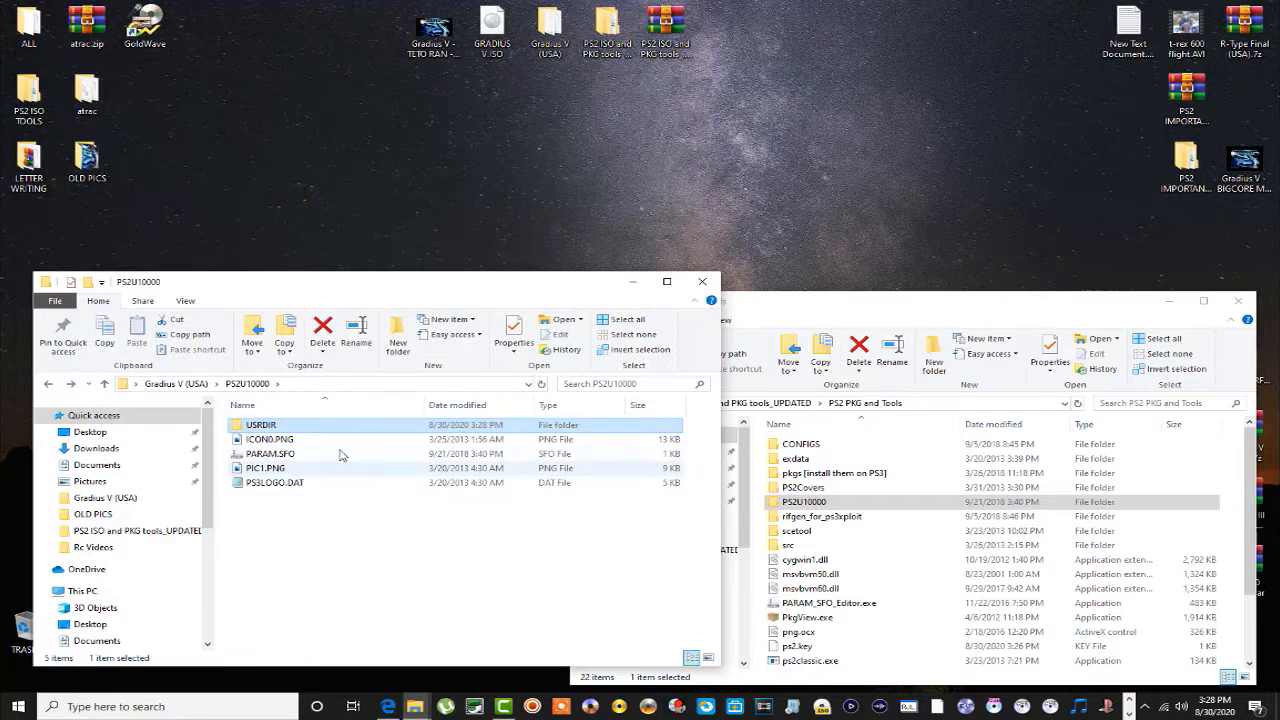
{"action": "double_click", "coordinate": [549, 30]}
{"action": "left_click_drag", "start_coordinate": [489, 298], "coordinate": [1022, 41]}
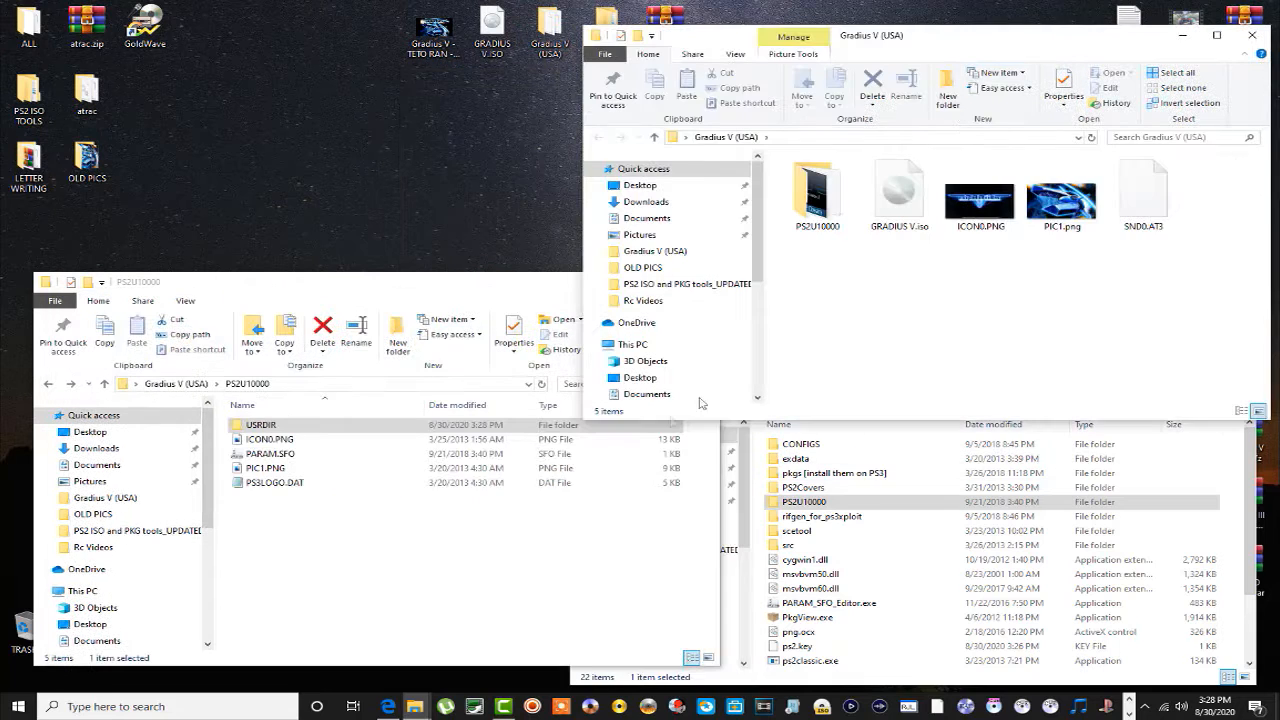
Copy ICON0.PNG from Gradius V (USA) into the PS2U10000 folder, replacing the existing file
{"action": "left_click", "coordinate": [990, 206]}
{"action": "right_click", "coordinate": [988, 206]}
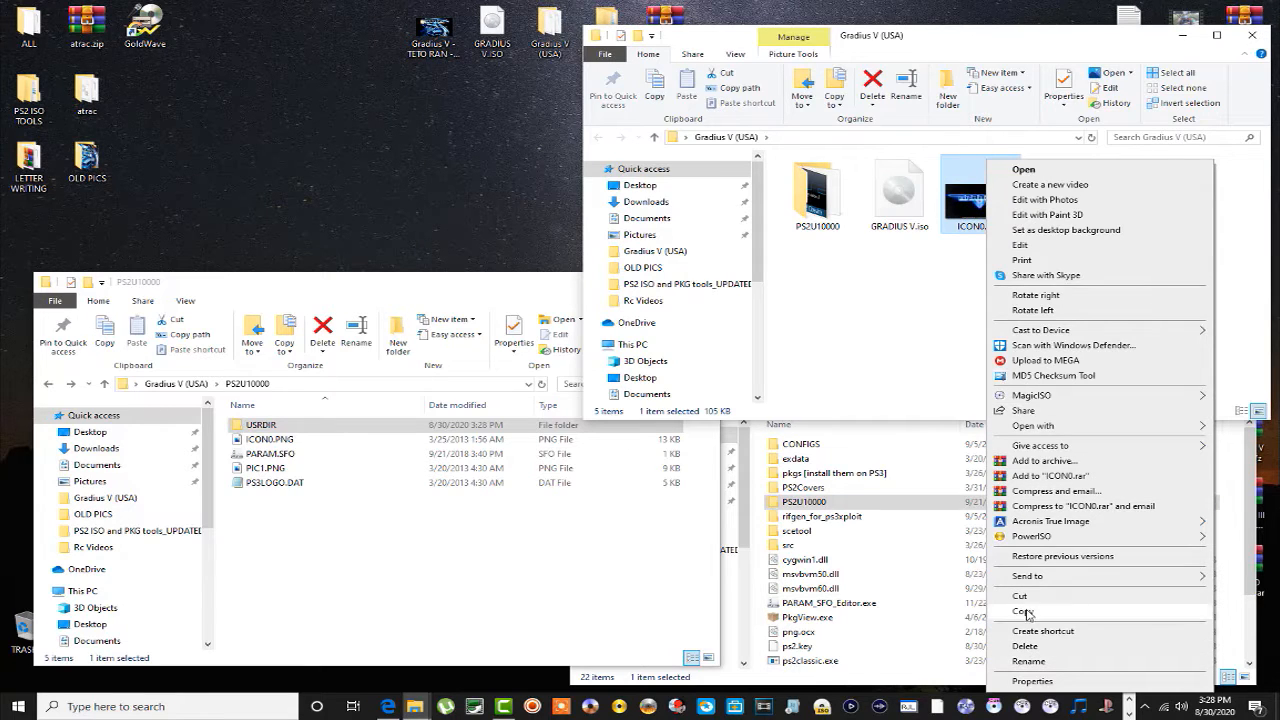
{"action": "left_click", "coordinate": [1025, 612]}
{"action": "right_click", "coordinate": [390, 530]}
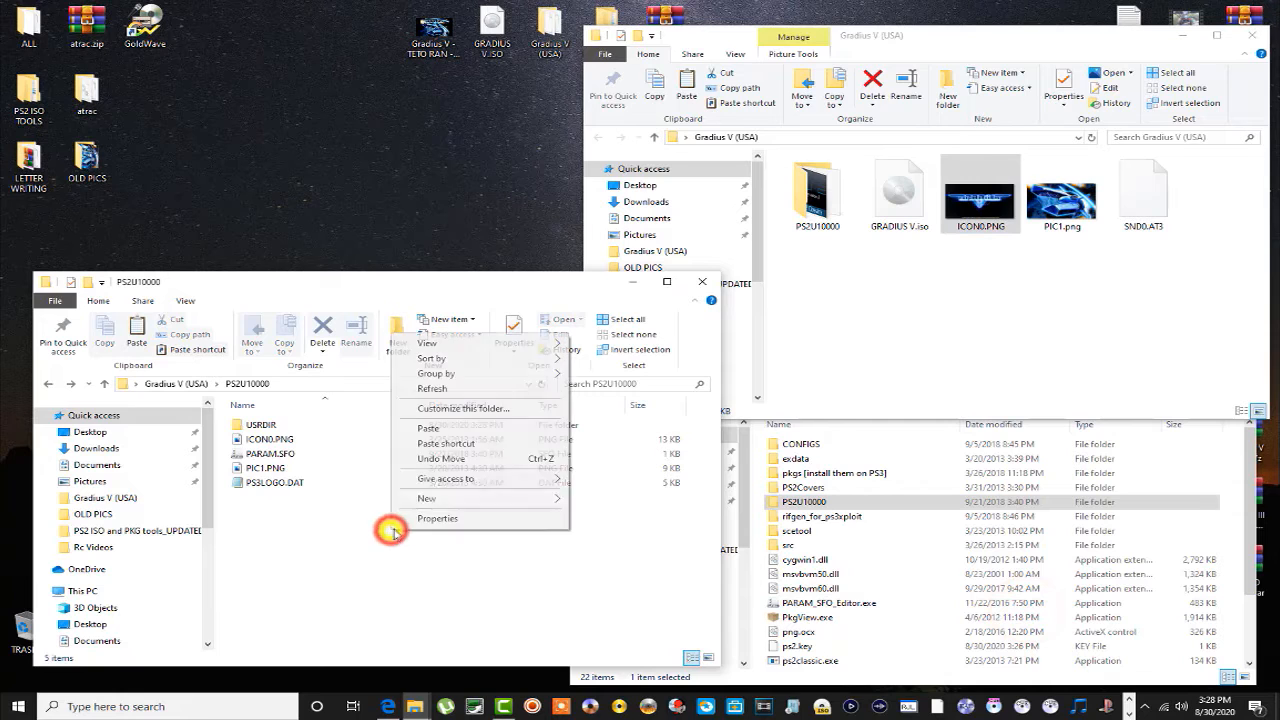
{"action": "left_click", "coordinate": [432, 428]}
{"action": "left_click", "coordinate": [540, 244]}
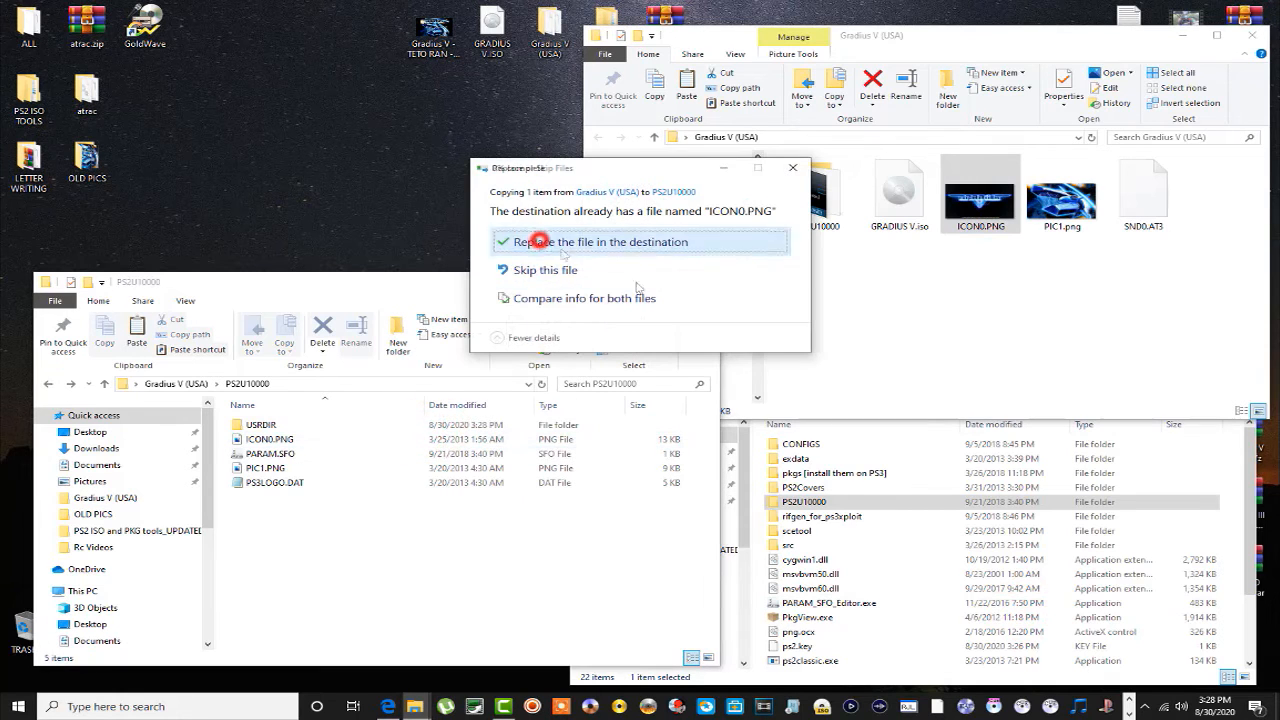
Copy the background image PIC1.png from Gradius V (USA) into PS2U10000, replacing the existing file
{"action": "left_click", "coordinate": [1060, 195]}
{"action": "right_click", "coordinate": [1057, 185]}
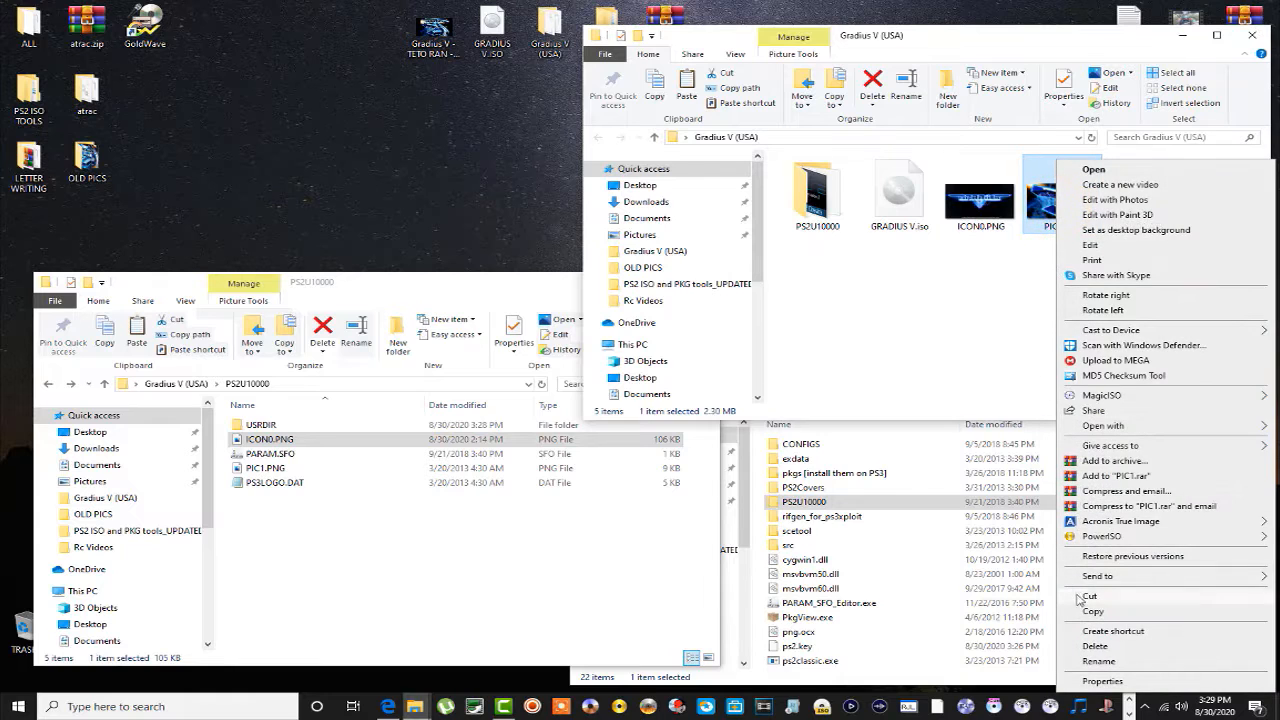
{"action": "left_click", "coordinate": [1076, 610]}
{"action": "right_click", "coordinate": [386, 514]}
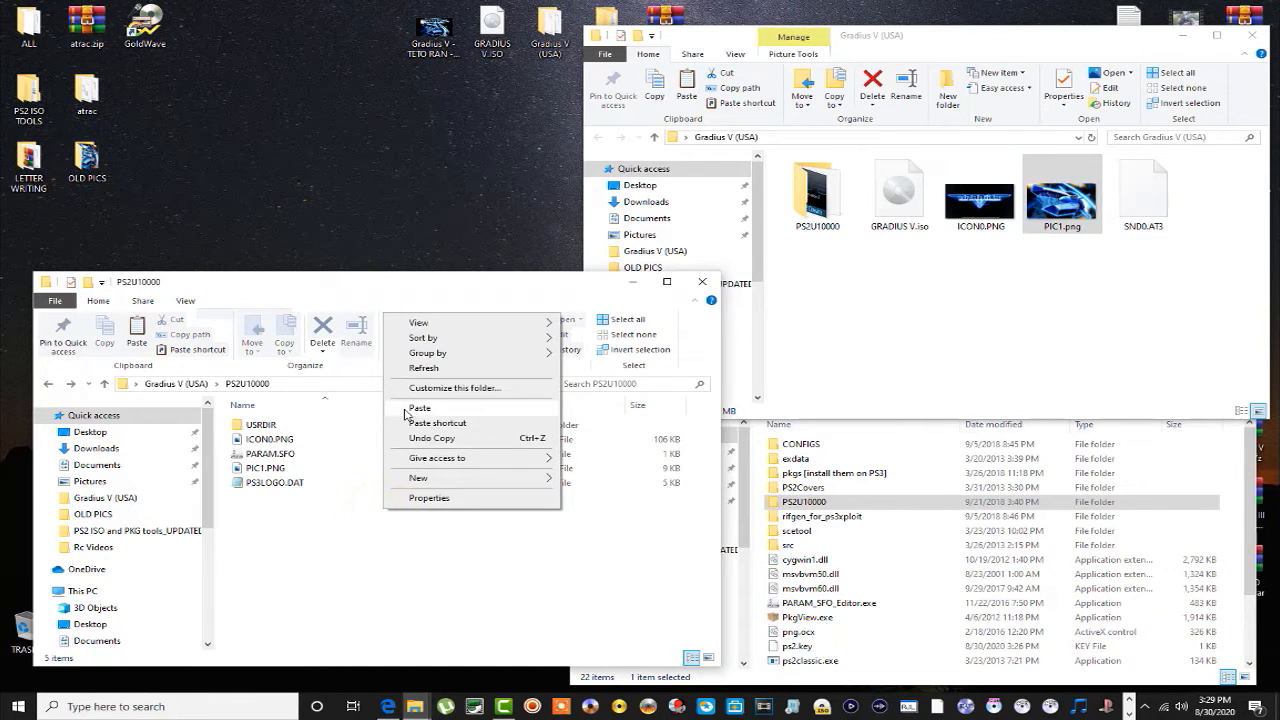
{"action": "left_click", "coordinate": [406, 409]}
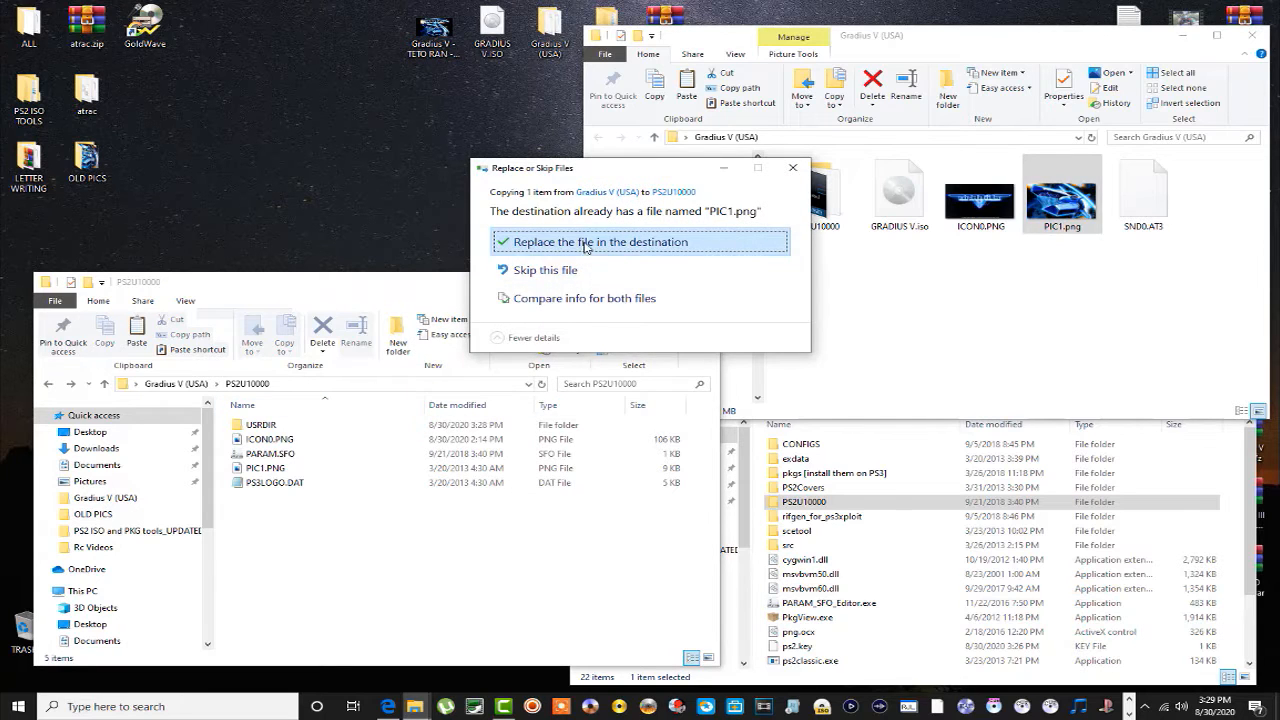
{"action": "left_click", "coordinate": [584, 242]}
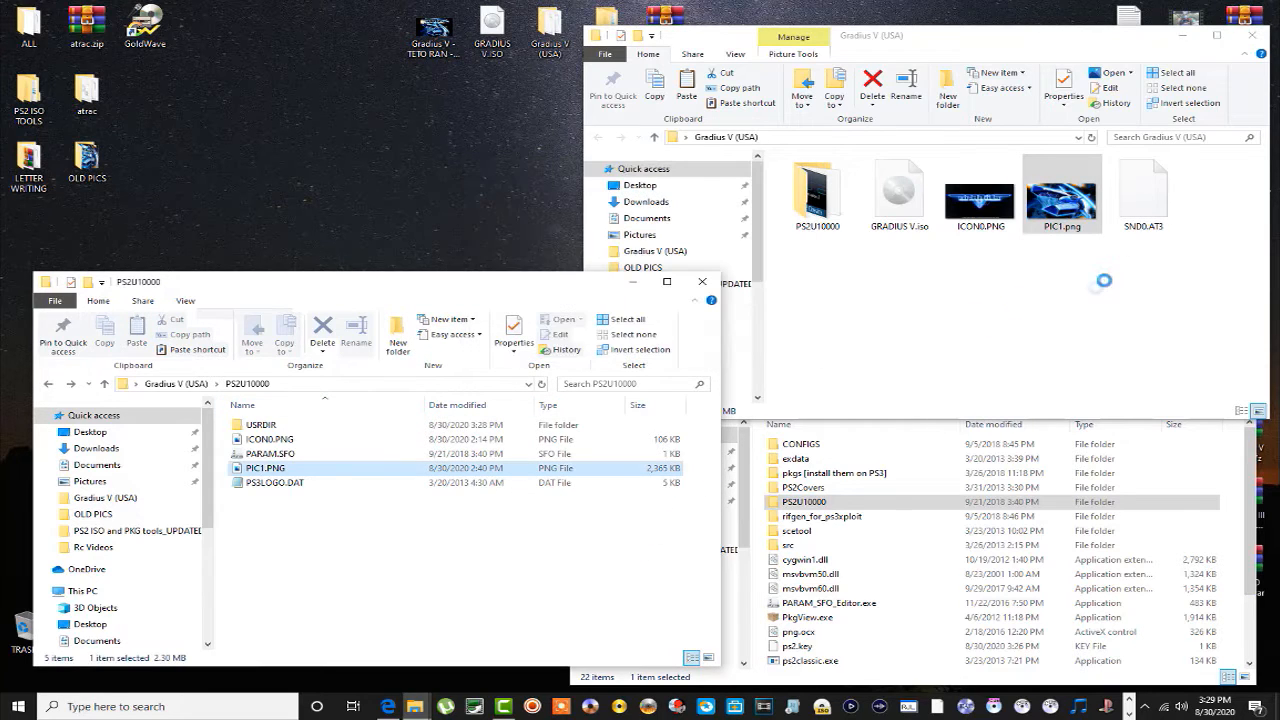
Copy the music file SND0.AT3 from Gradius V (USA) into the PS2U10000 folder
{"action": "left_click", "coordinate": [1161, 208]}
{"action": "right_click", "coordinate": [1158, 203]}
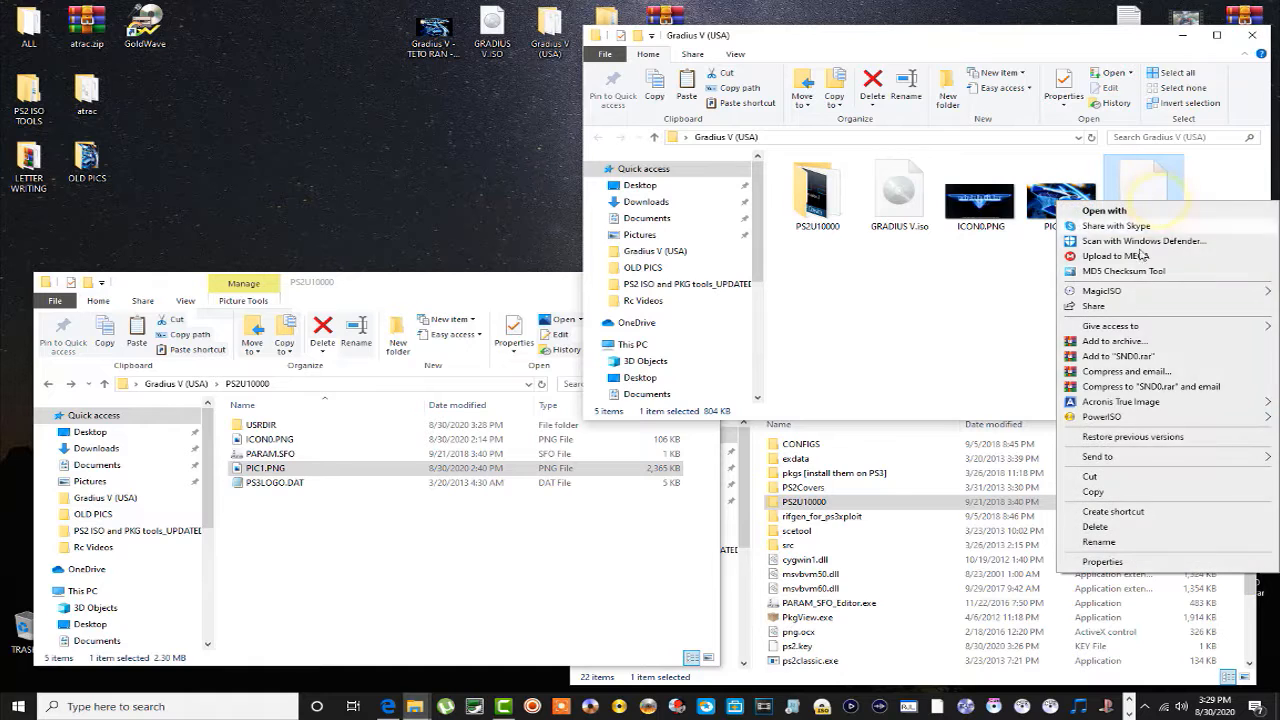
{"action": "left_click", "coordinate": [1076, 491]}
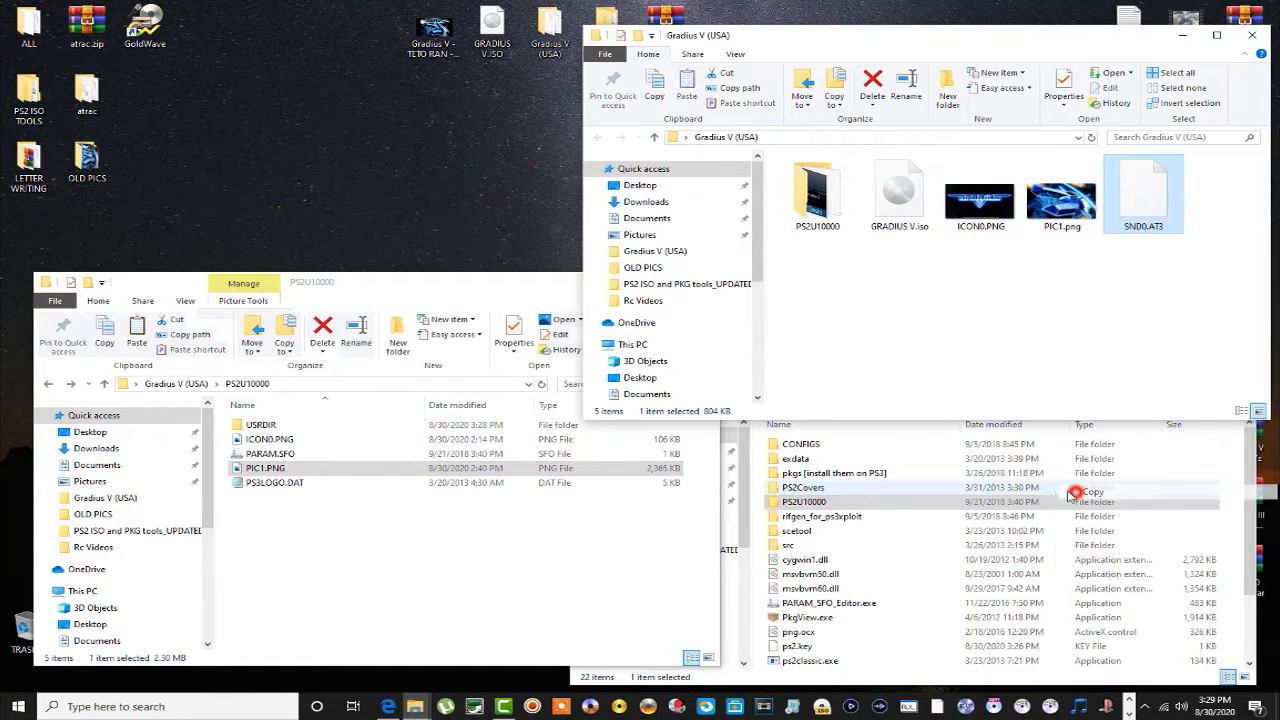
{"action": "right_click", "coordinate": [434, 527]}
{"action": "left_click", "coordinate": [463, 421]}
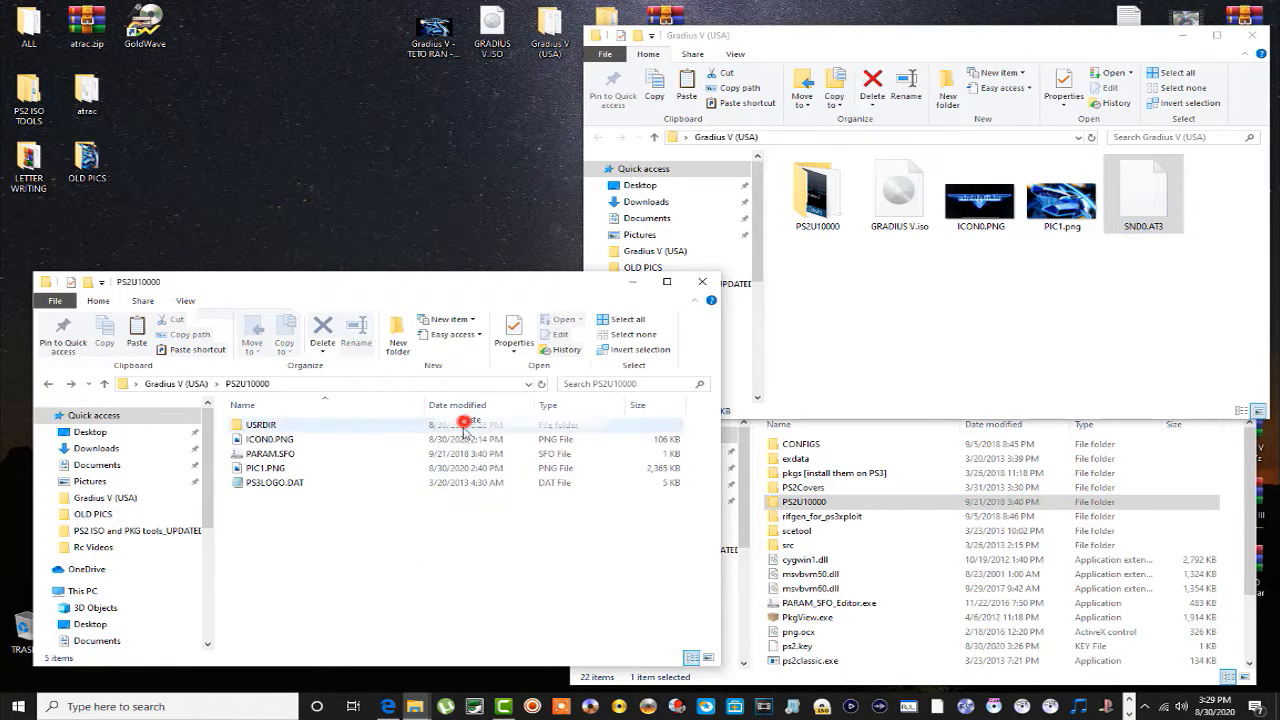
{"action": "left_click", "coordinate": [410, 546]}
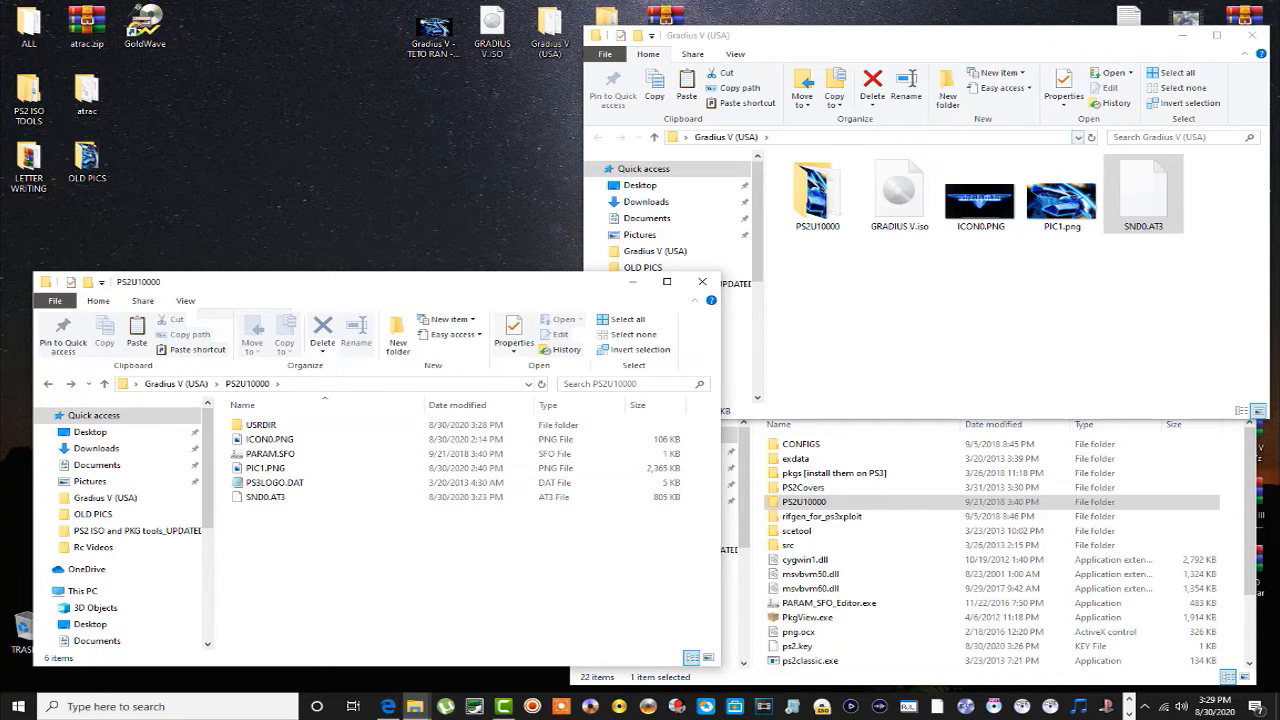
Close the second Gradius V (USA) window and return from PS2U10000 to its parent folder
{"action": "left_click", "coordinate": [1252, 35]}
{"action": "left_click", "coordinate": [443, 281]}
{"action": "left_click_drag", "start_coordinate": [452, 260], "coordinate": [441, 61]}
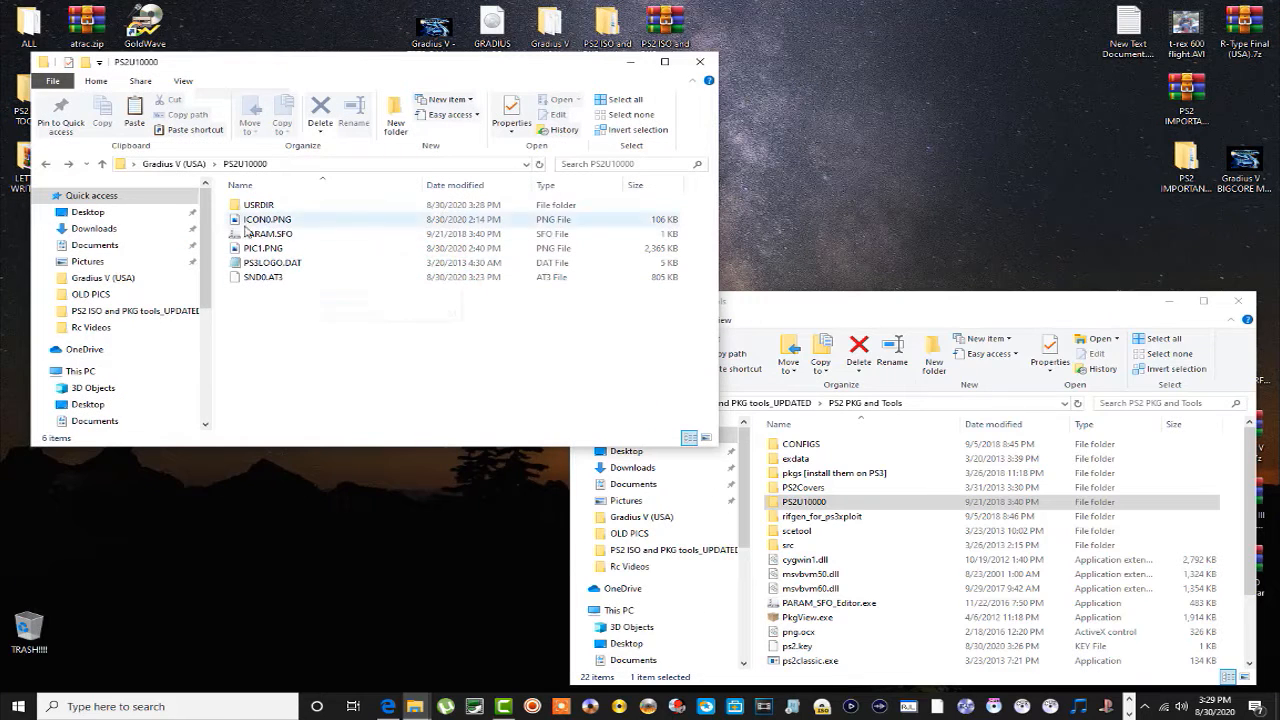
{"action": "left_click", "coordinate": [45, 163]}
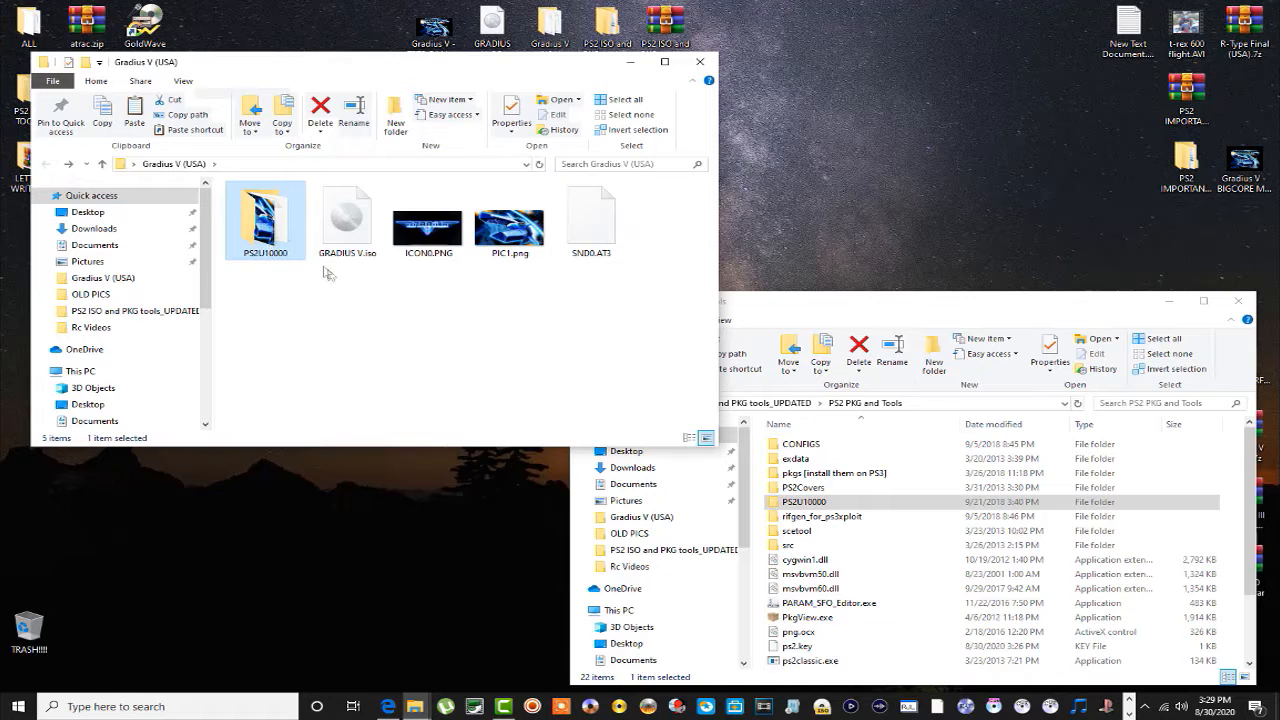
{"action": "left_click_drag", "start_coordinate": [385, 62], "coordinate": [496, 125]}
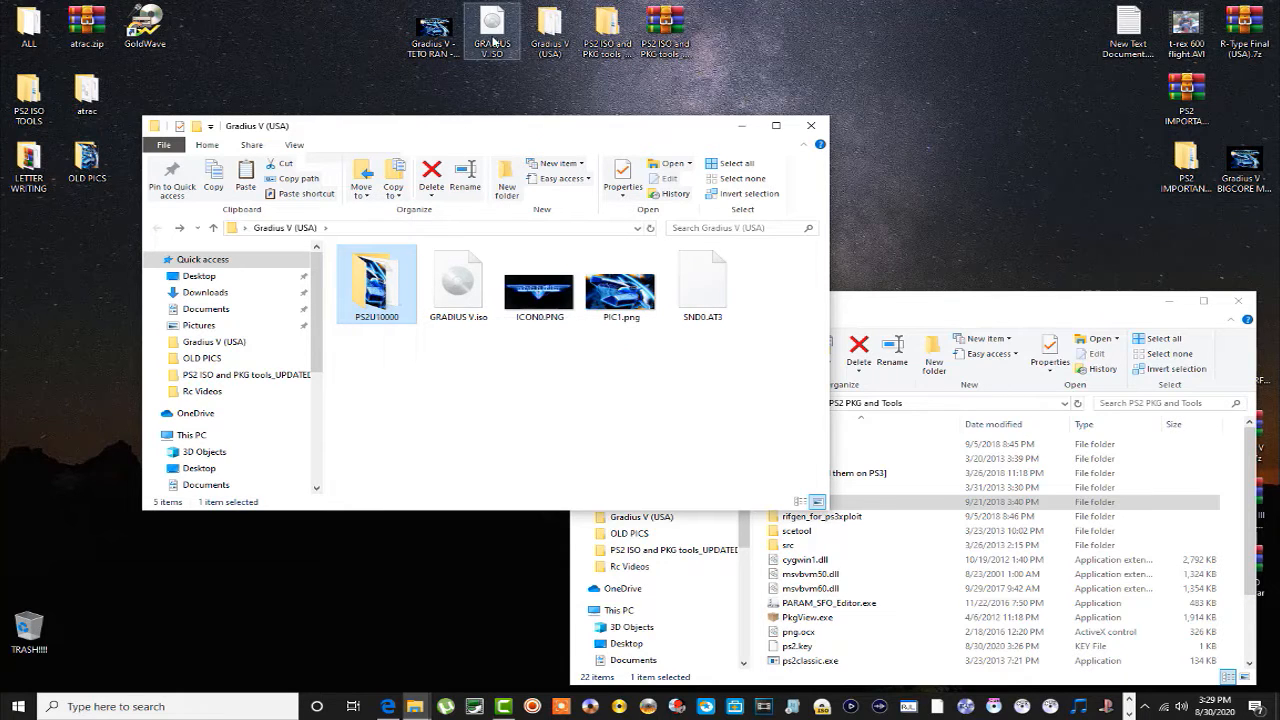
Try to mount the GRADIUS V disc image from the desktop and from the Gradius V (USA) folder
{"action": "left_click_drag", "start_coordinate": [503, 137], "coordinate": [910, 264]}
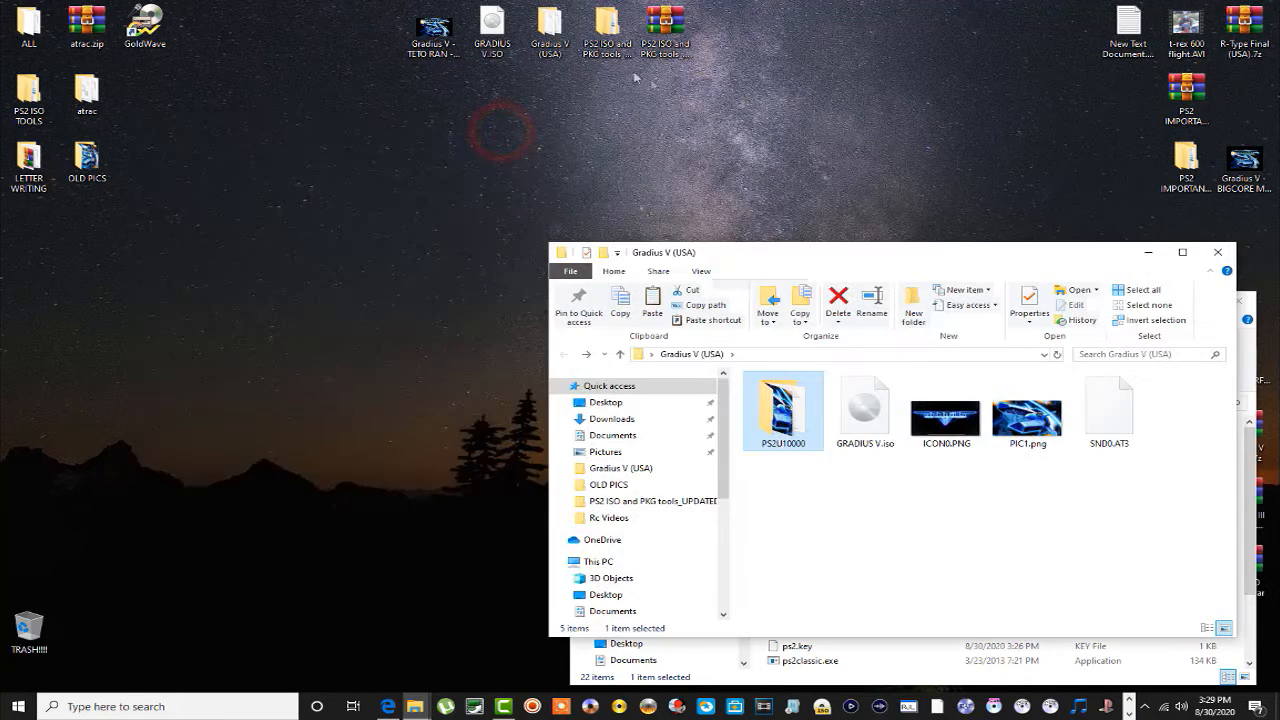
{"action": "left_click", "coordinate": [492, 33]}
{"action": "double_click", "coordinate": [492, 33]}
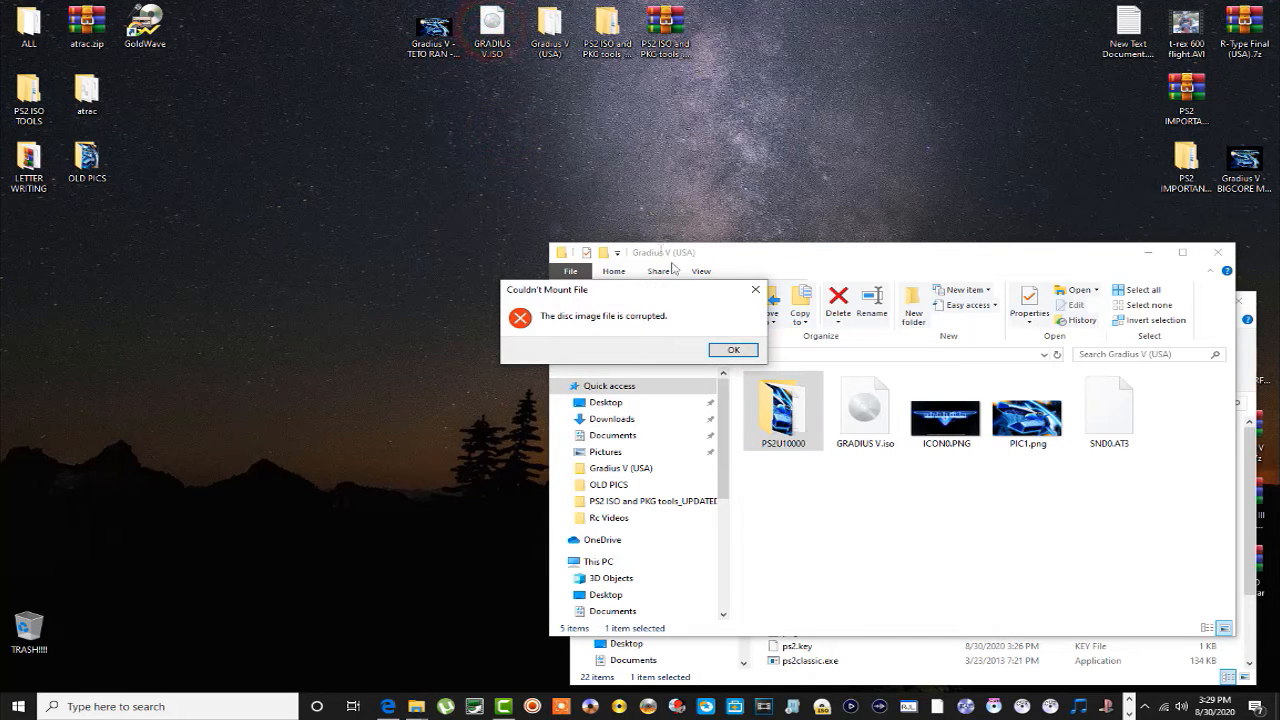
{"action": "left_click", "coordinate": [734, 350]}
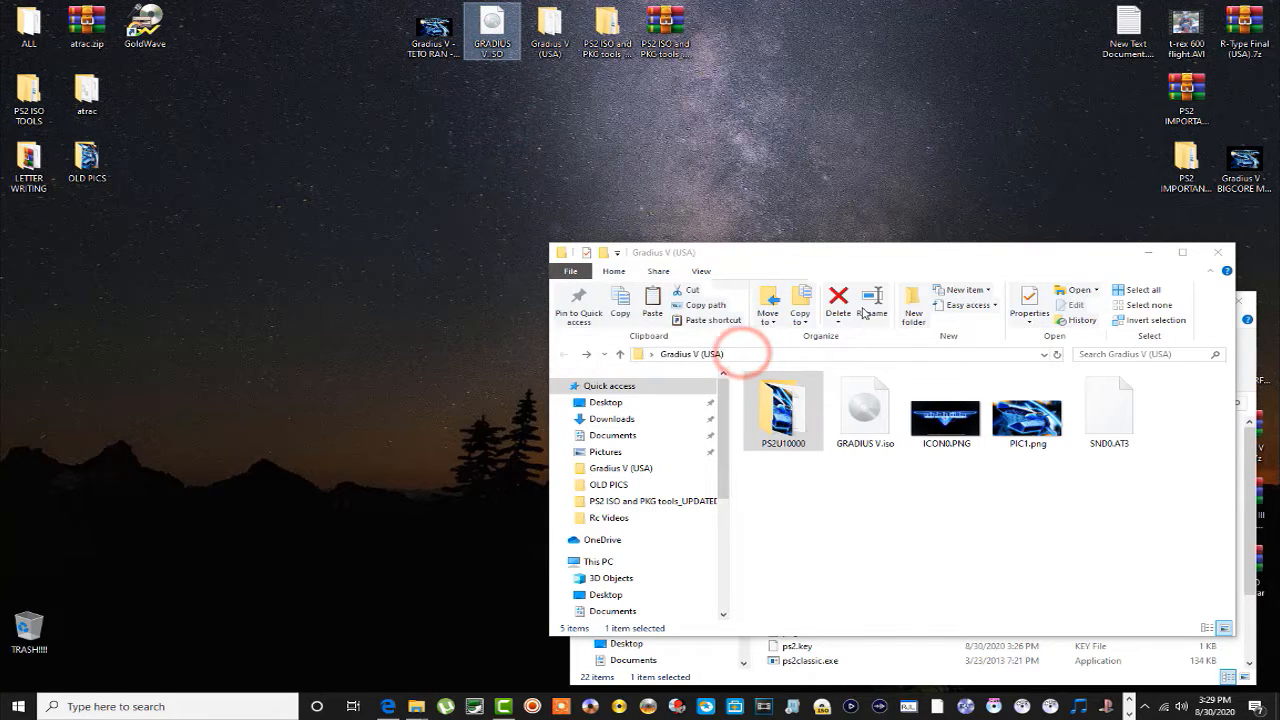
{"action": "left_click_drag", "start_coordinate": [897, 266], "coordinate": [830, 86]}
{"action": "double_click", "coordinate": [797, 228]}
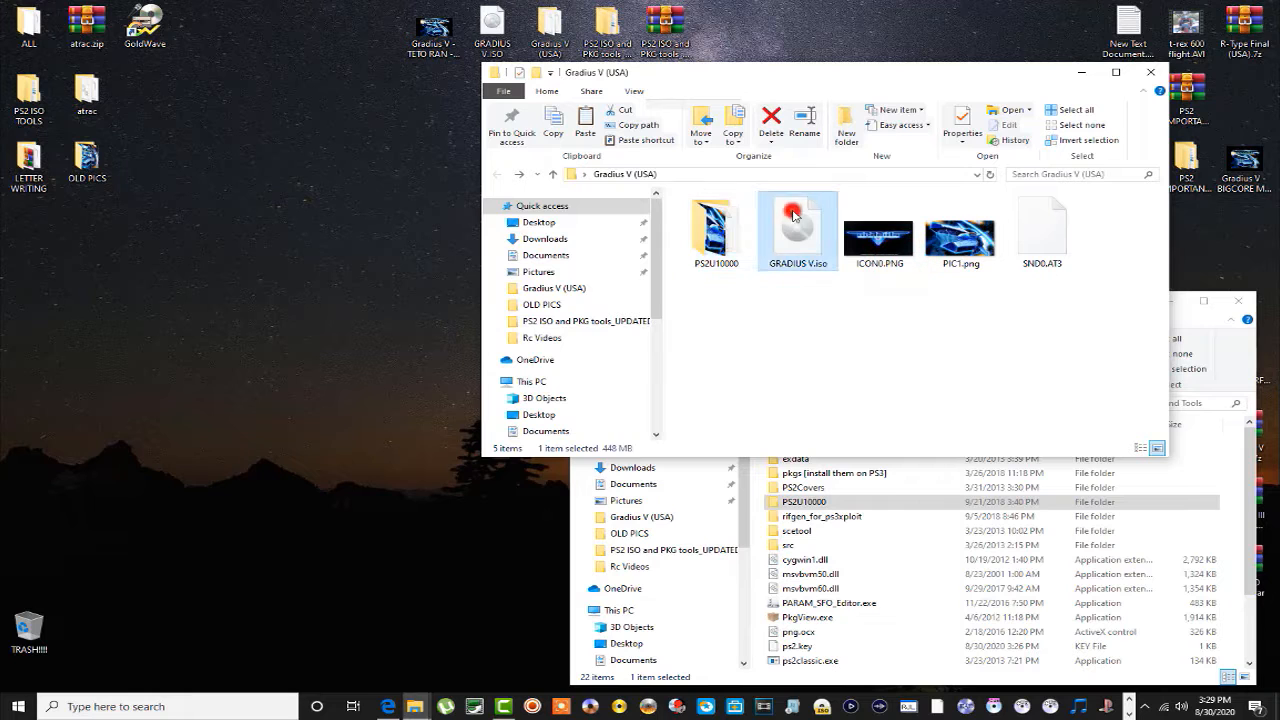
{"action": "left_click", "coordinate": [731, 349]}
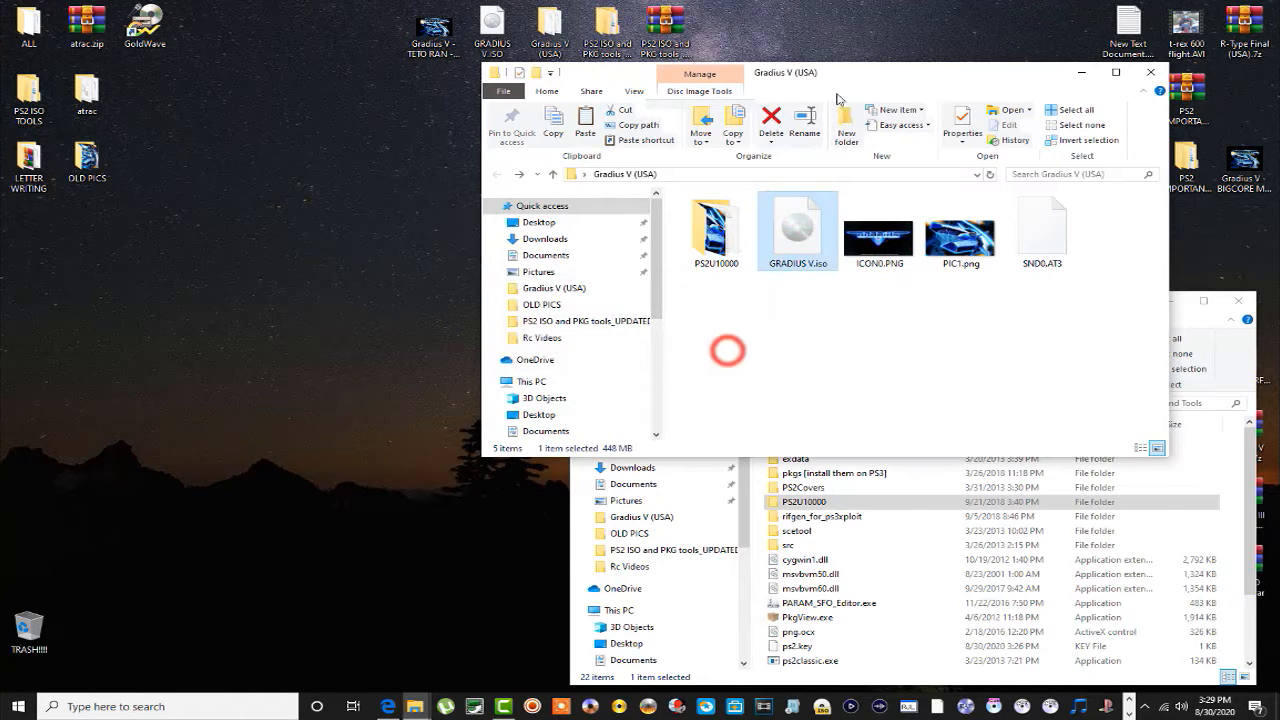
Launch UltraISO, open GRADIUS V.ISO from the desktop and select the SLUS_207.12 file inside the image
{"action": "left_click_drag", "start_coordinate": [848, 84], "coordinate": [896, 28]}
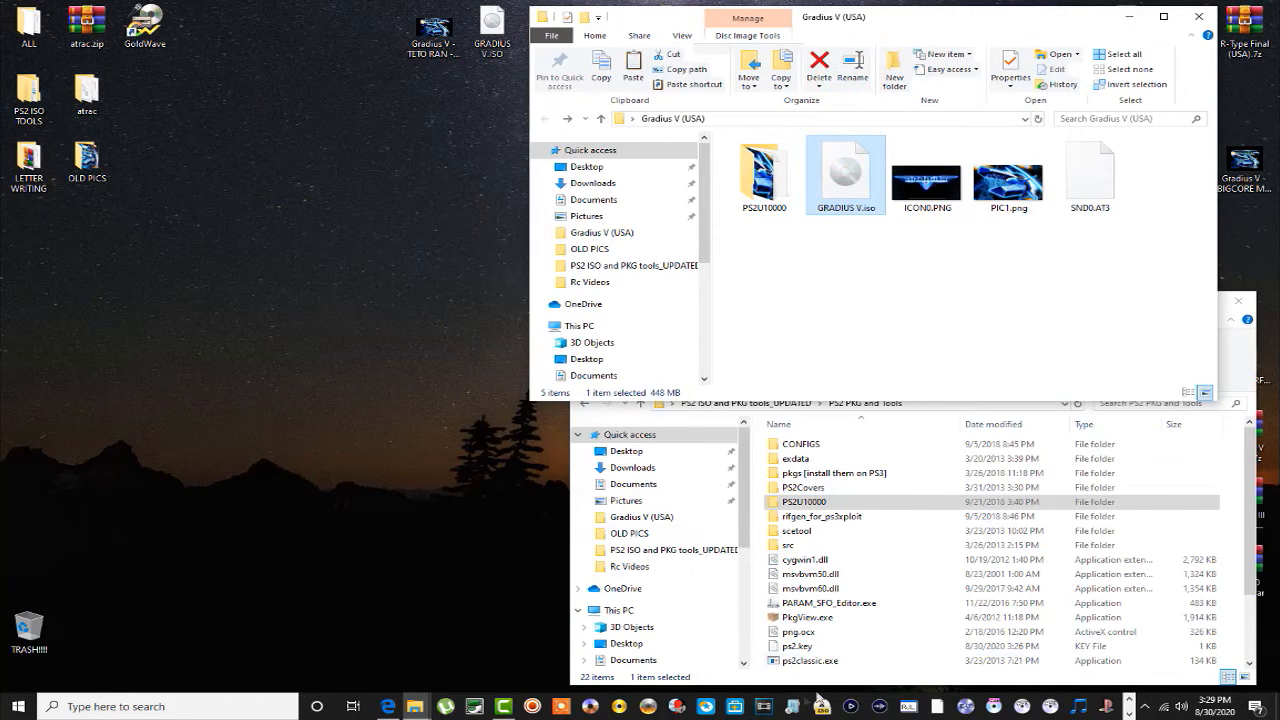
{"action": "left_click", "coordinate": [588, 706]}
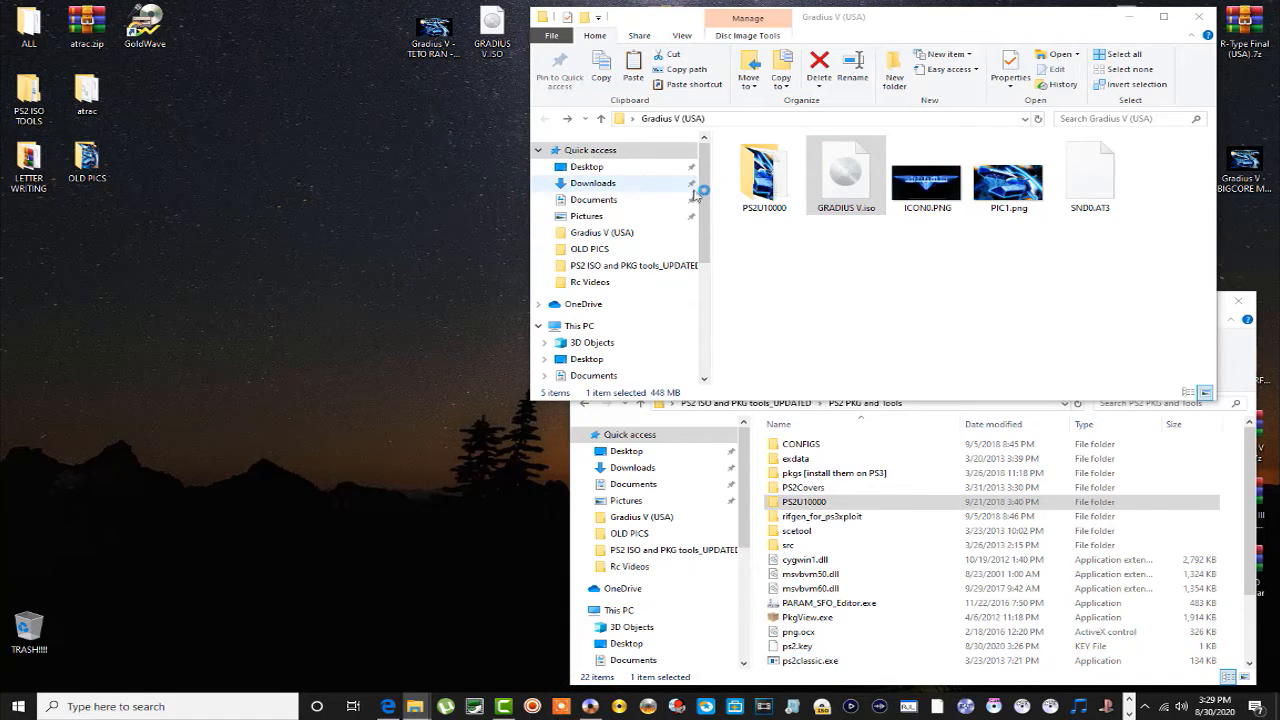
{"action": "left_click_drag", "start_coordinate": [593, 158], "coordinate": [280, 95]}
{"action": "left_click", "coordinate": [45, 115]}
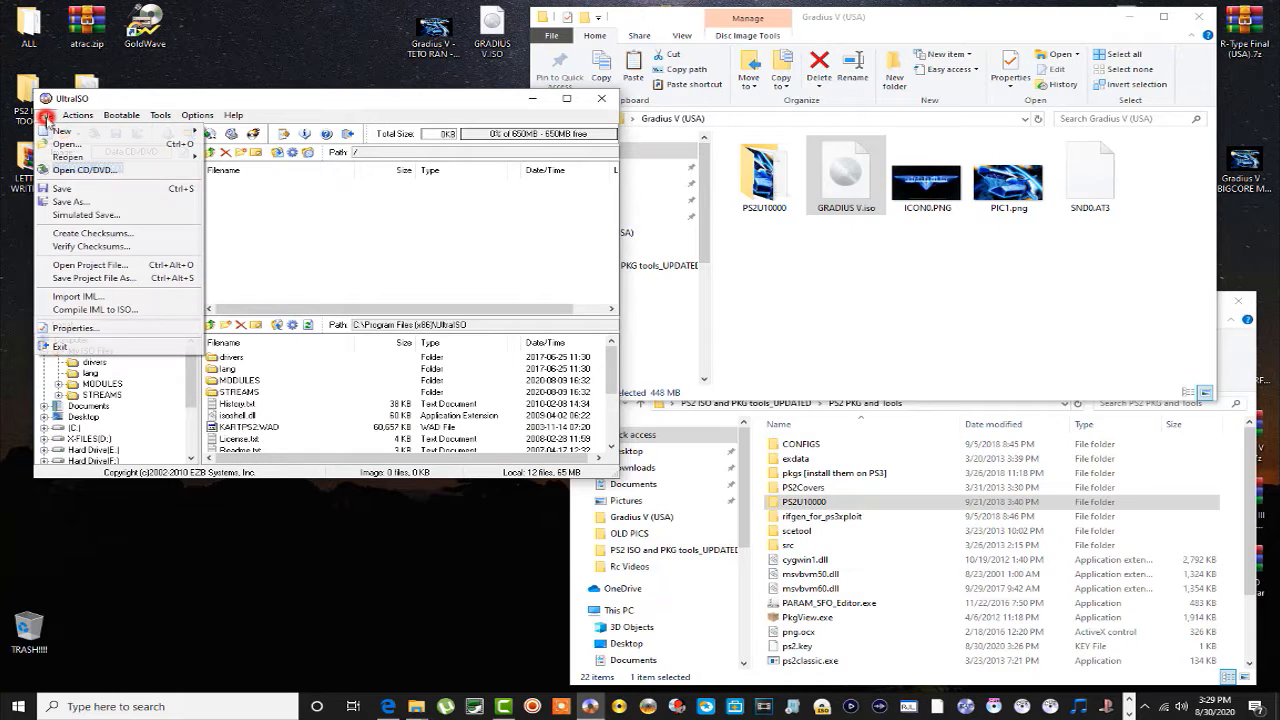
{"action": "left_click", "coordinate": [52, 146]}
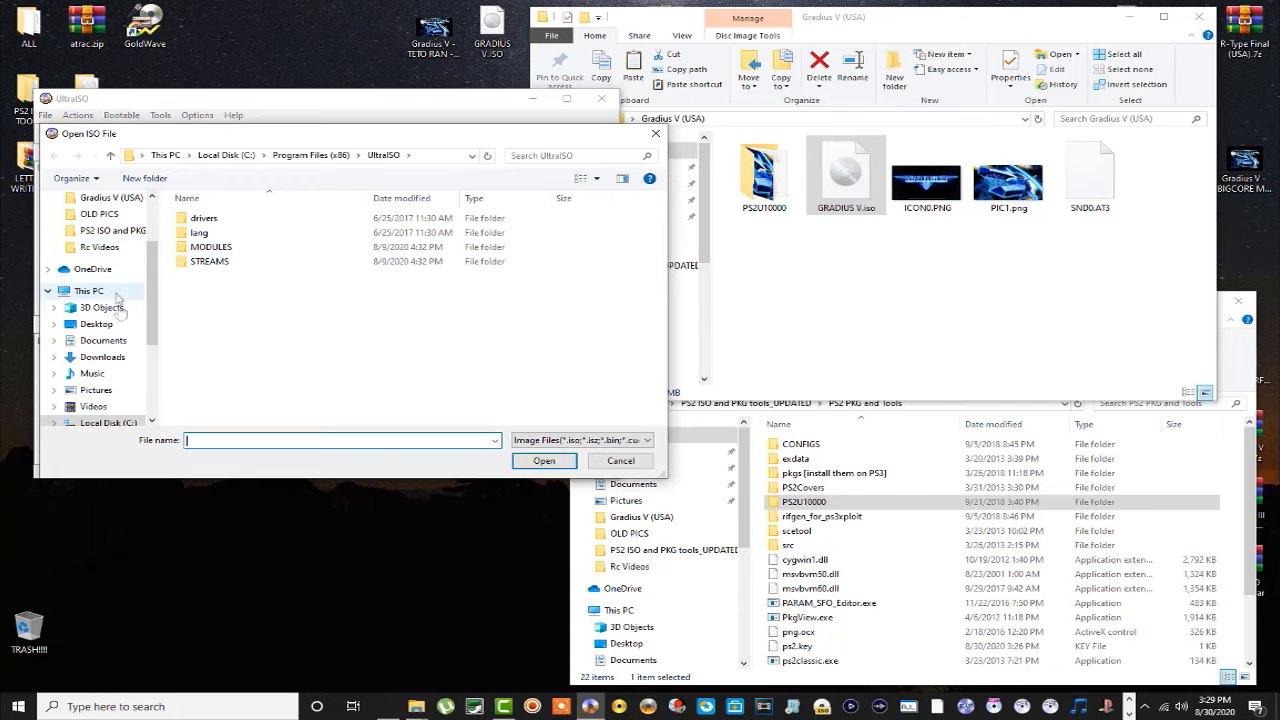
{"action": "left_click", "coordinate": [97, 324]}
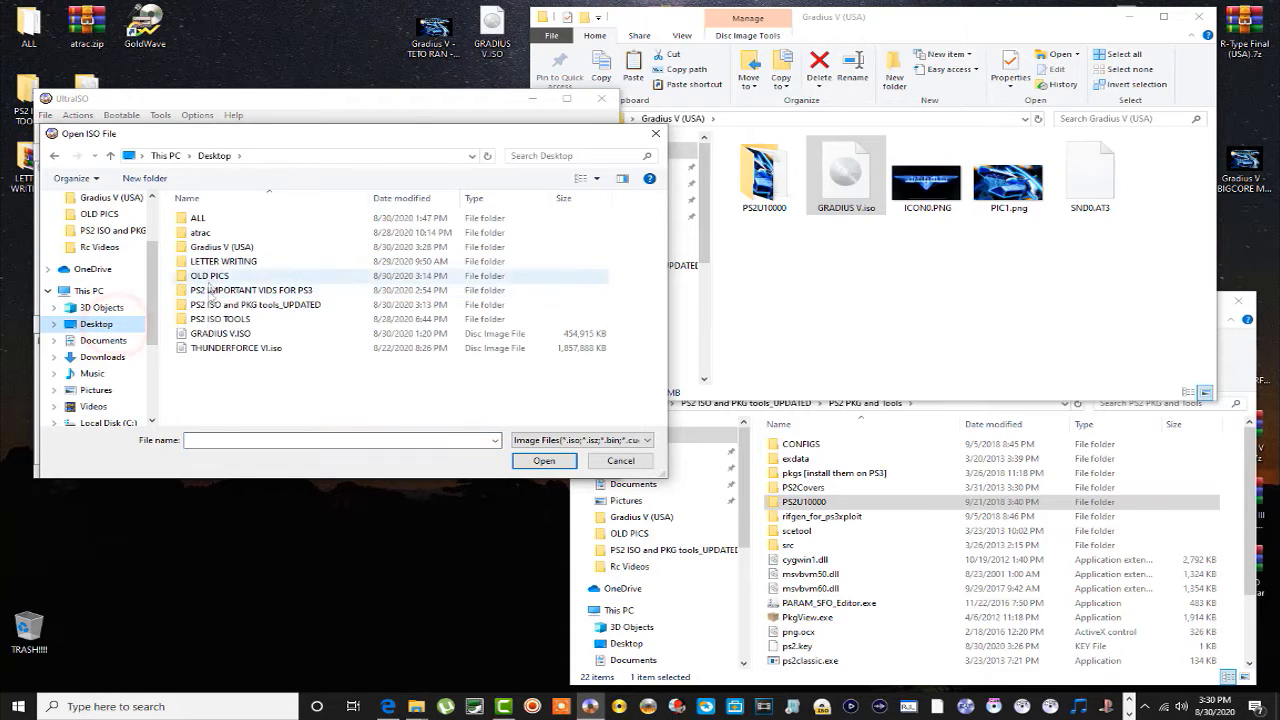
{"action": "left_click", "coordinate": [207, 336]}
{"action": "left_click", "coordinate": [538, 461]}
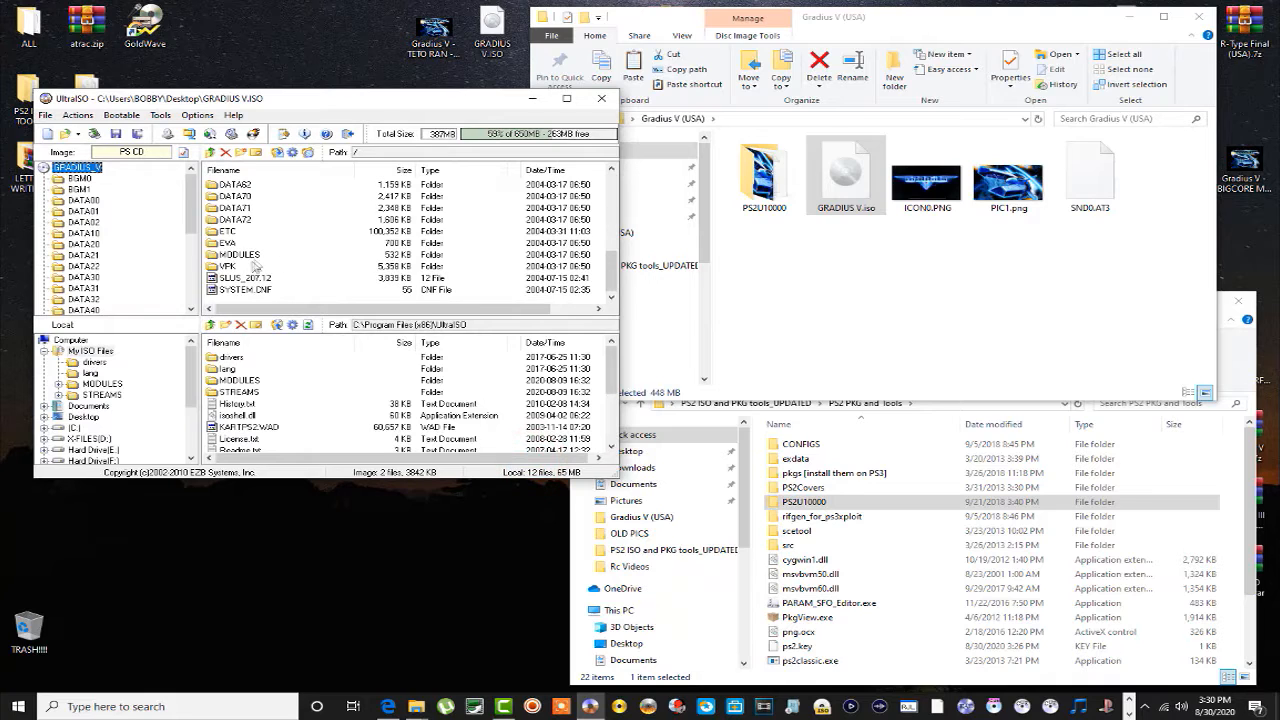
{"action": "left_click", "coordinate": [253, 279]}
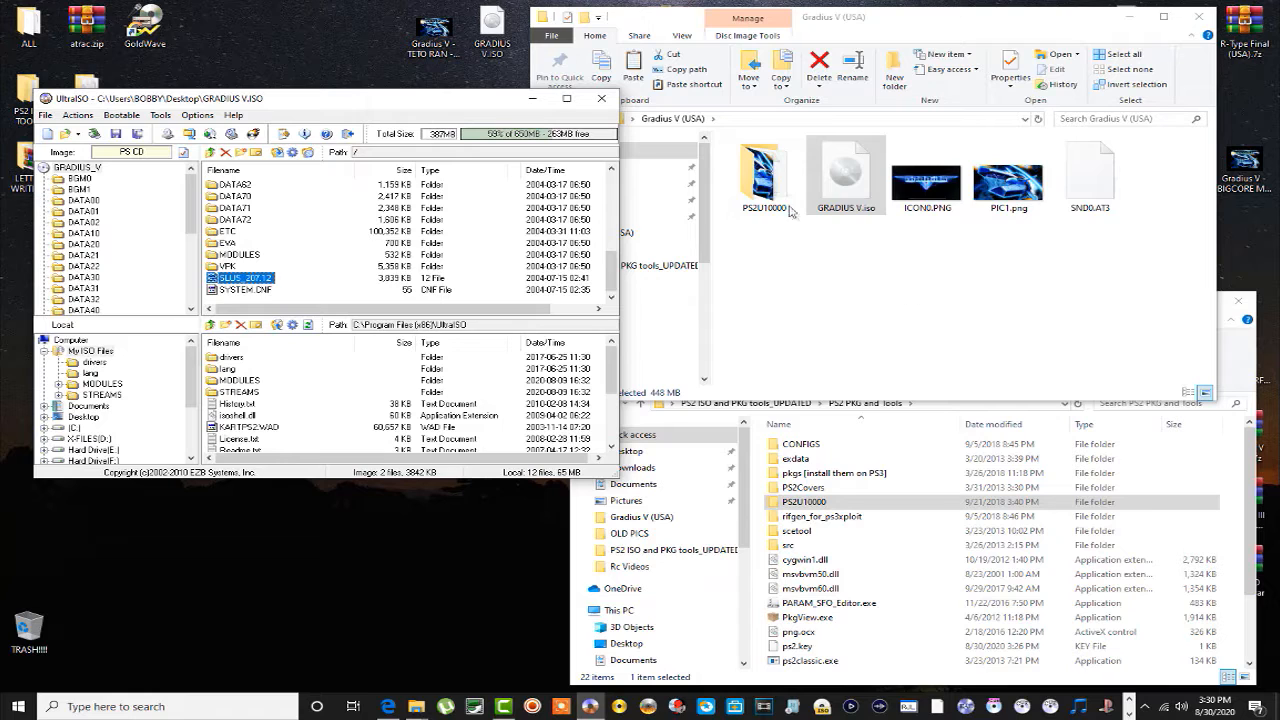
Rename the PS2U10000 folder inside Gradius V (USA) as SLUS20712
{"action": "left_click", "coordinate": [765, 182]}
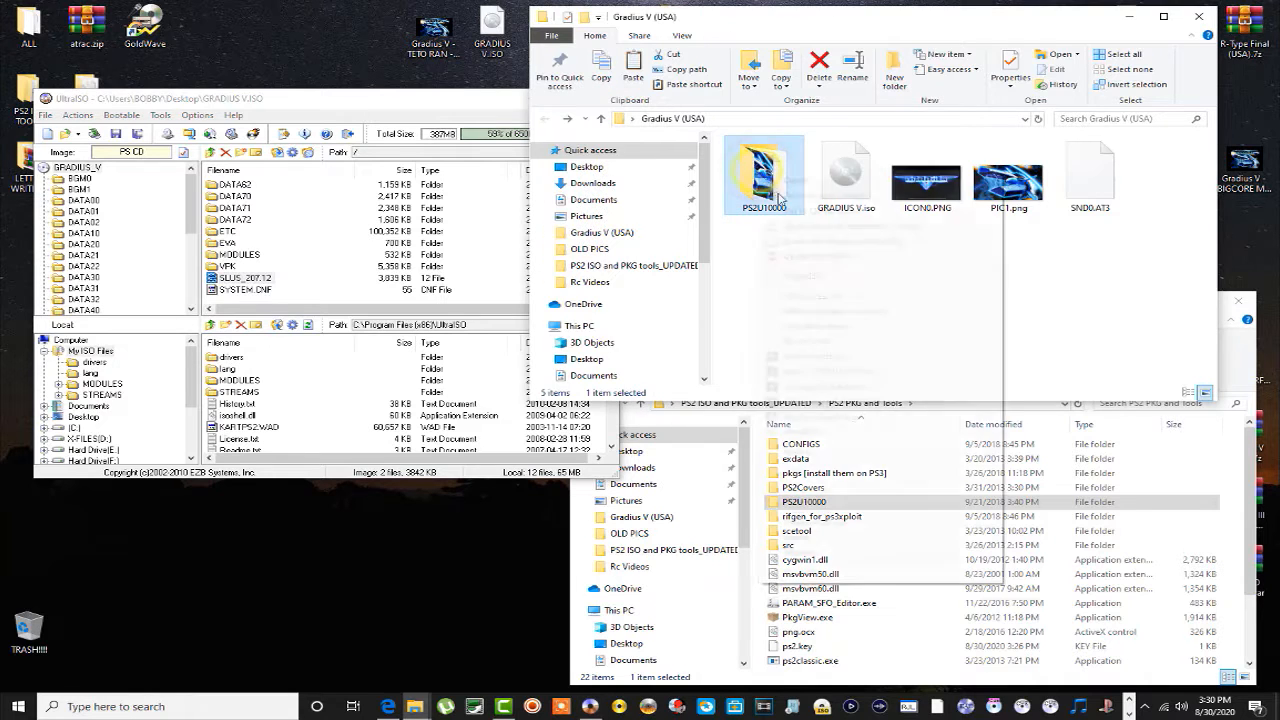
{"action": "right_click", "coordinate": [772, 190]}
{"action": "left_click", "coordinate": [816, 549]}
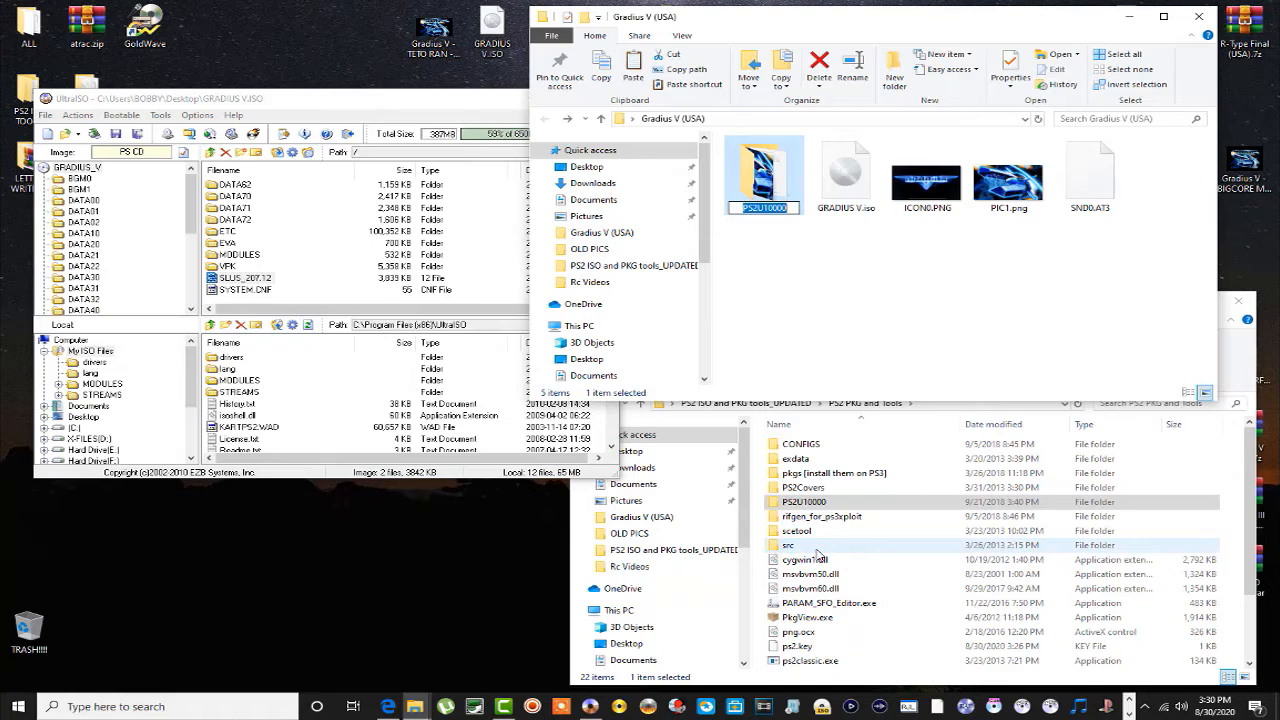
{"action": "type", "text": "SL"}
{"action": "type", "text": "12"}
{"action": "left_click", "coordinate": [810, 277]}
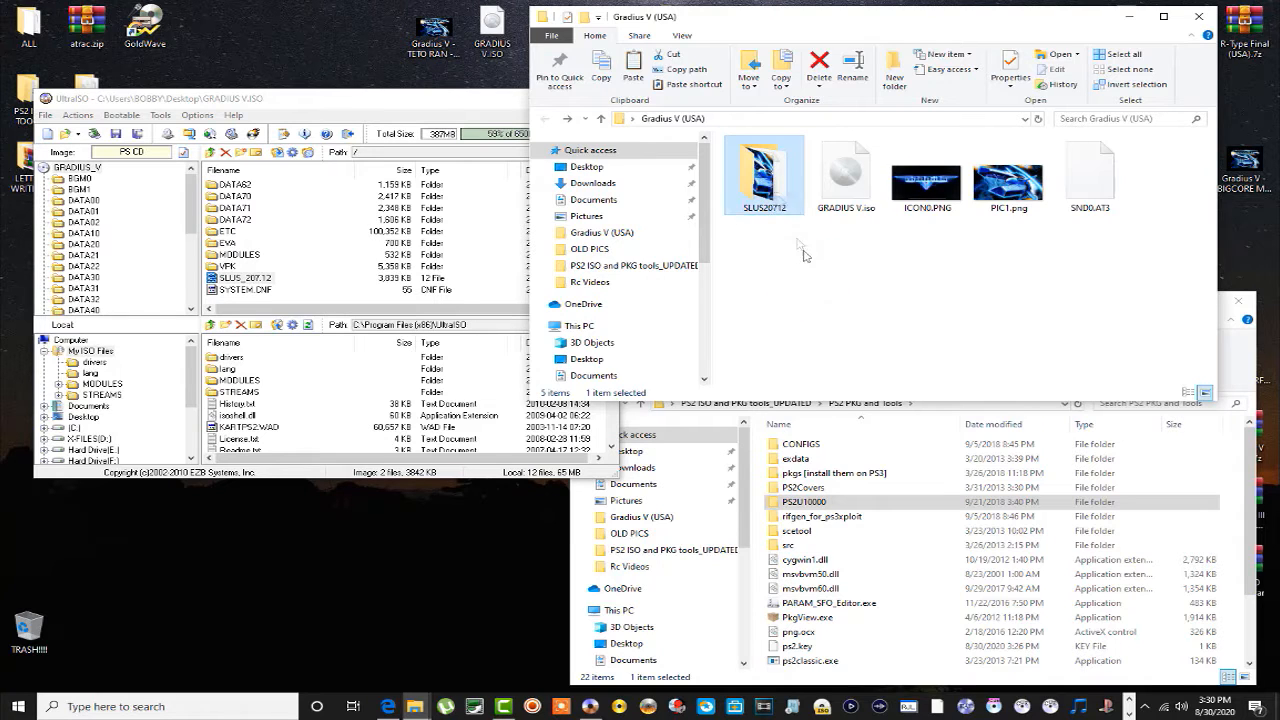
{"action": "left_click", "coordinate": [807, 258]}
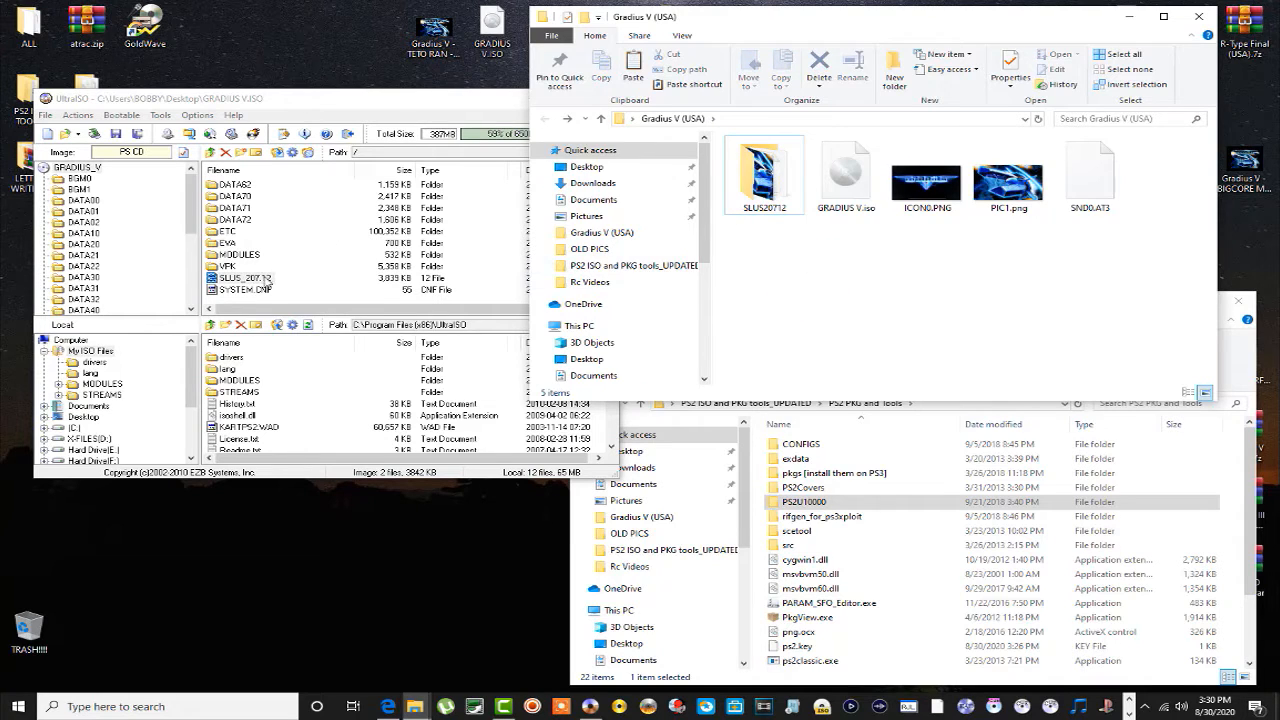
Close UltraISO and arrange the Gradius V (USA) and PS2 PKG and Tools windows so both folders' contents are visible
{"action": "left_click", "coordinate": [417, 95]}
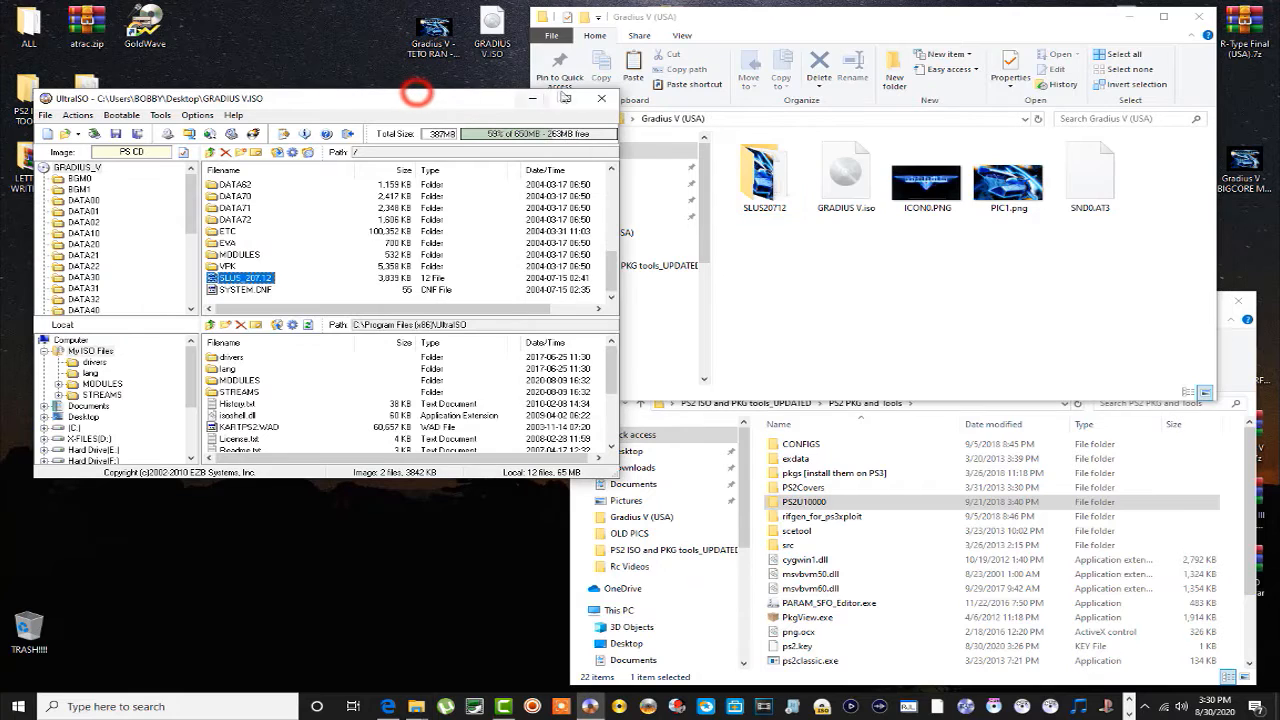
{"action": "left_click", "coordinate": [601, 97]}
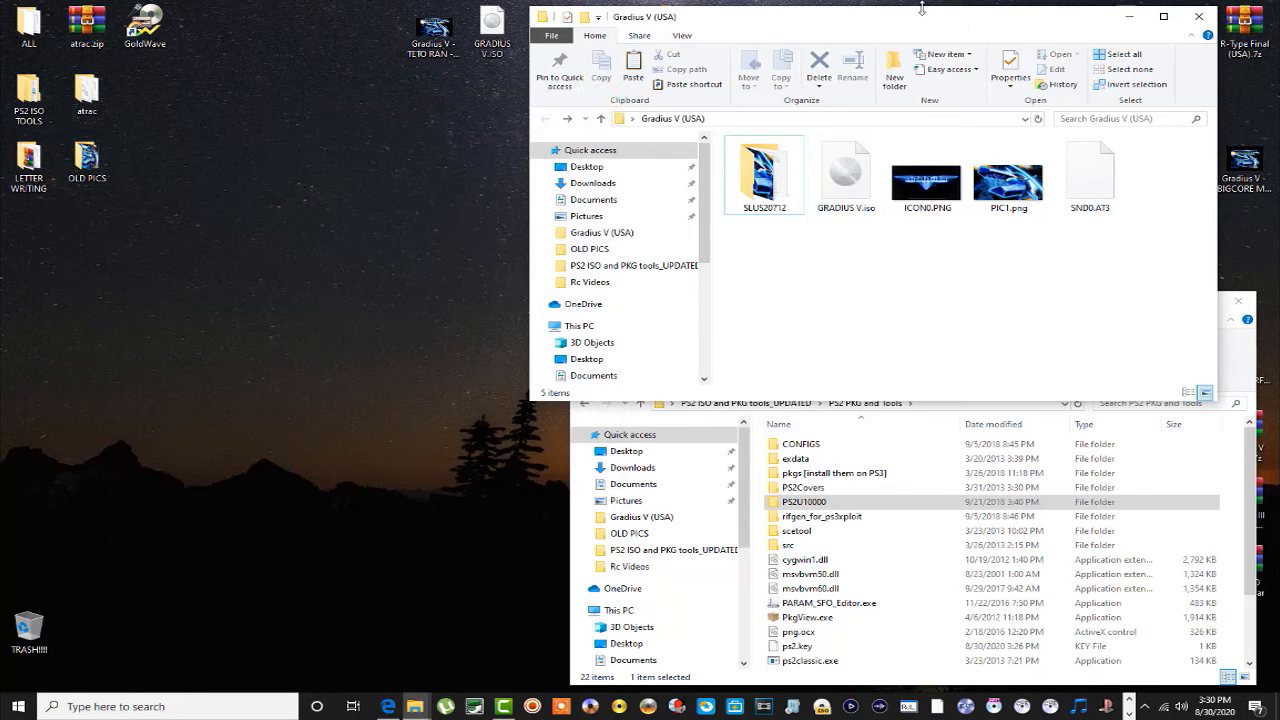
{"action": "left_click_drag", "start_coordinate": [924, 20], "coordinate": [407, 18]}
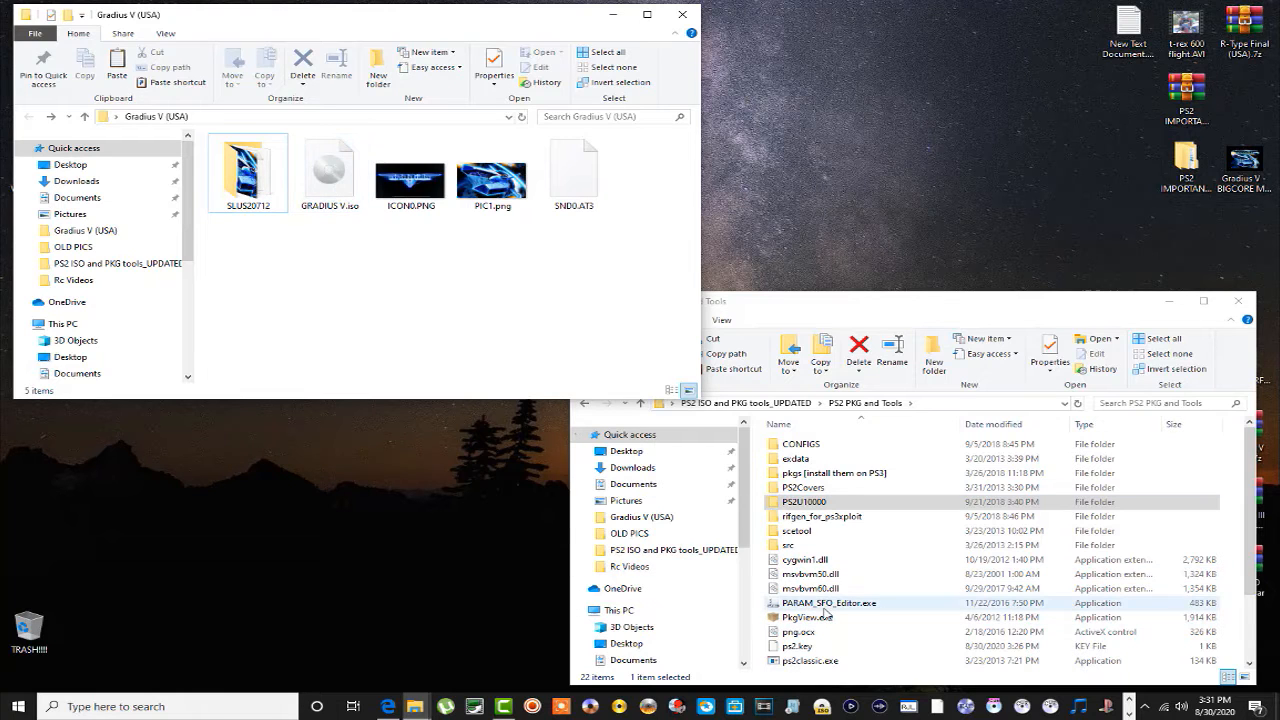
{"action": "left_click_drag", "start_coordinate": [942, 303], "coordinate": [926, 82]}
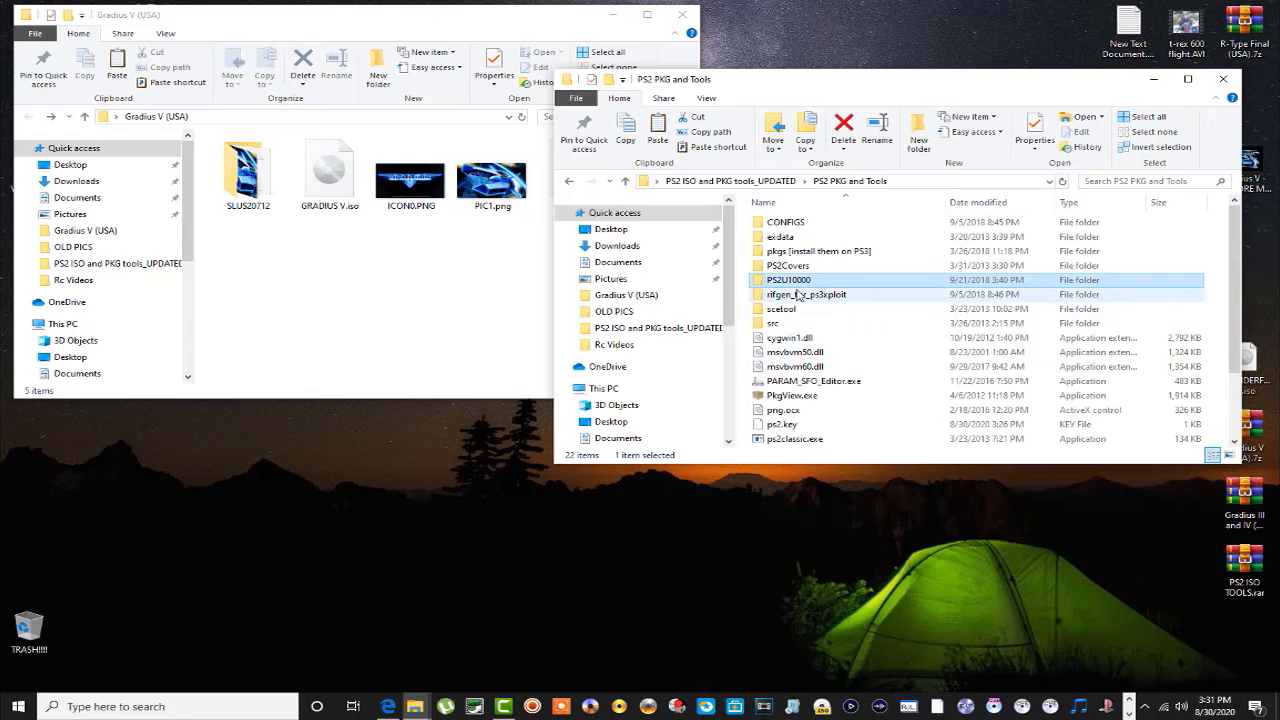
Launch PARAM_SFO_Editor.exe from the PS2 PKG and Tools folder as administrator
{"action": "scroll", "coordinate": [833, 325], "scroll_direction": "down", "scroll_amount": 1}
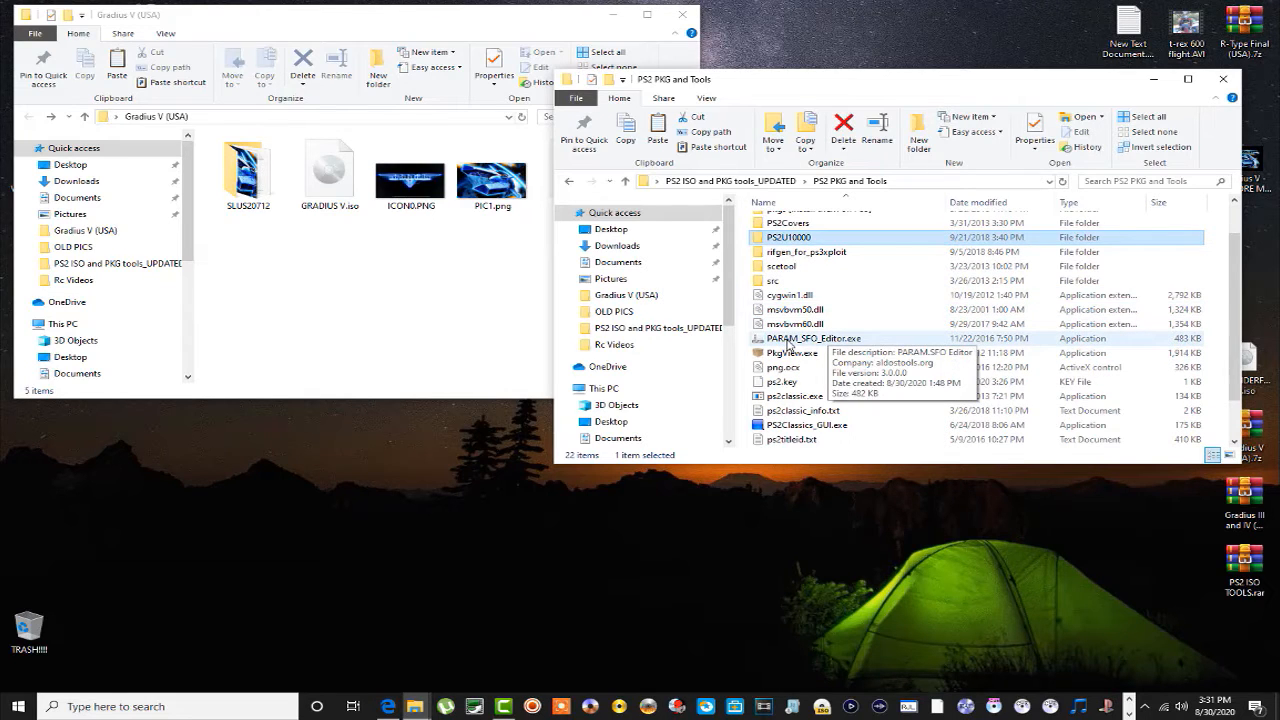
{"action": "left_click", "coordinate": [818, 340]}
{"action": "right_click", "coordinate": [820, 340]}
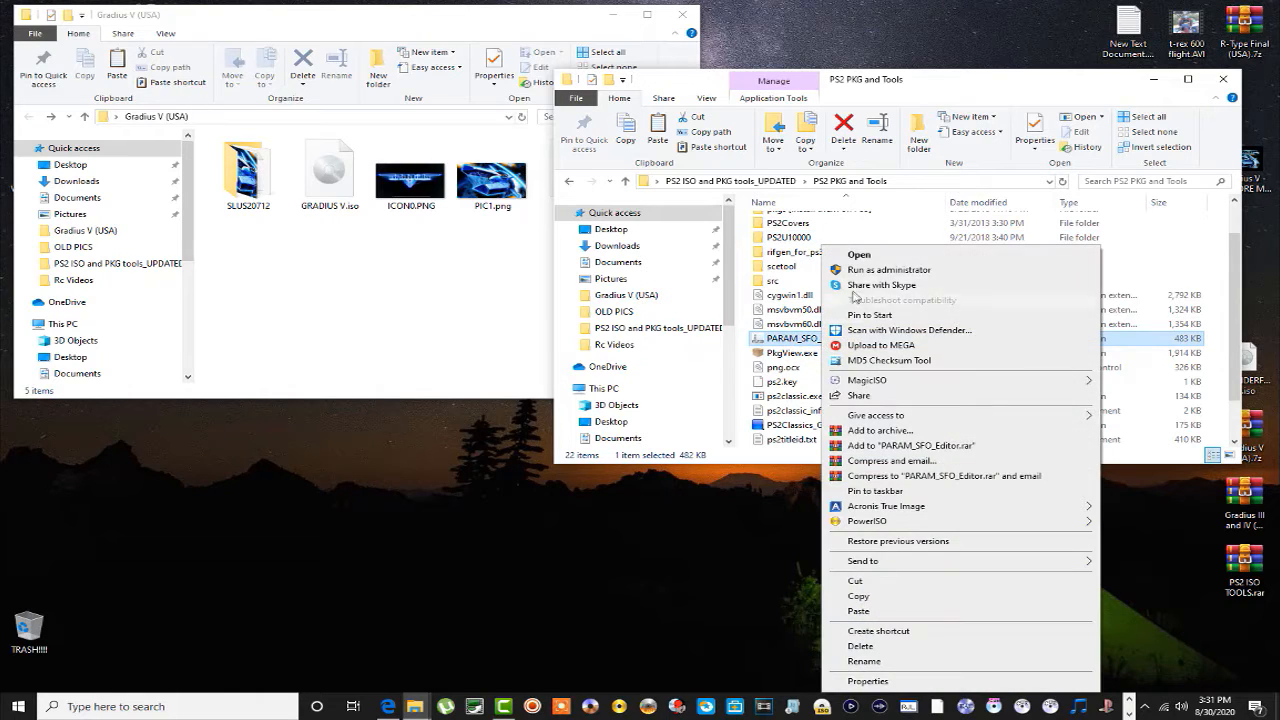
{"action": "left_click", "coordinate": [855, 270]}
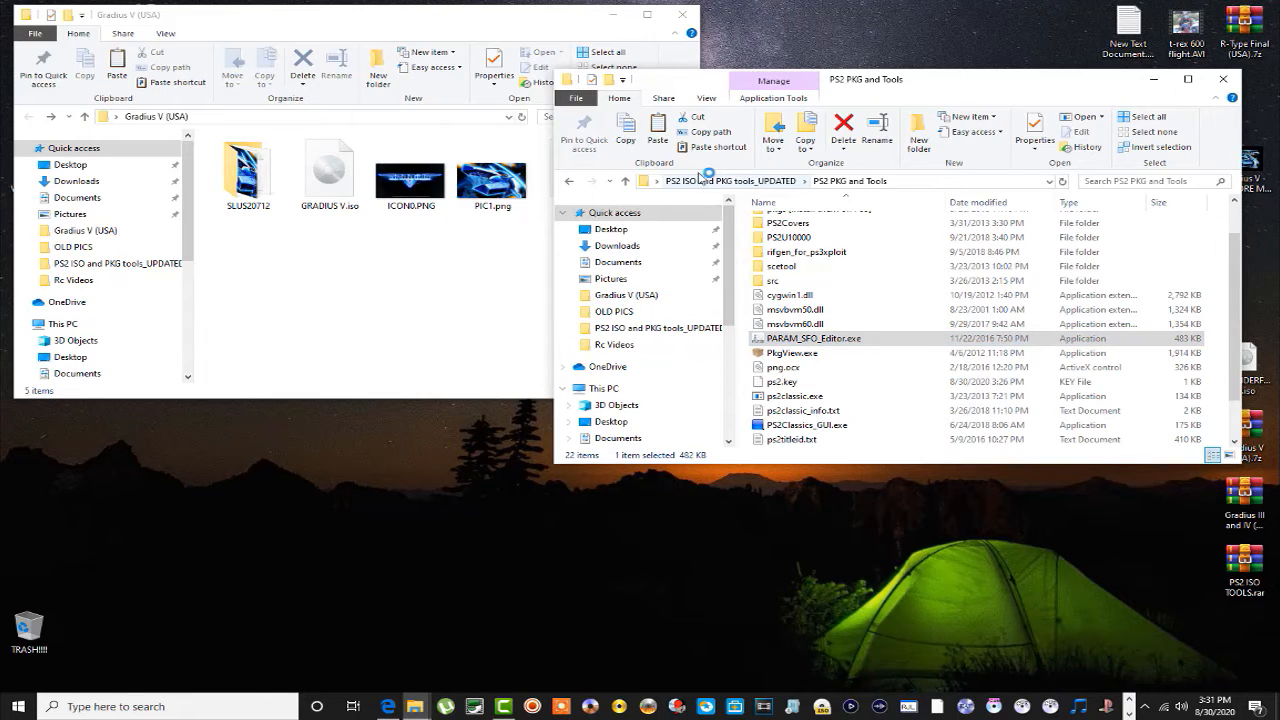
{"action": "left_click_drag", "start_coordinate": [646, 180], "coordinate": [903, 87]}
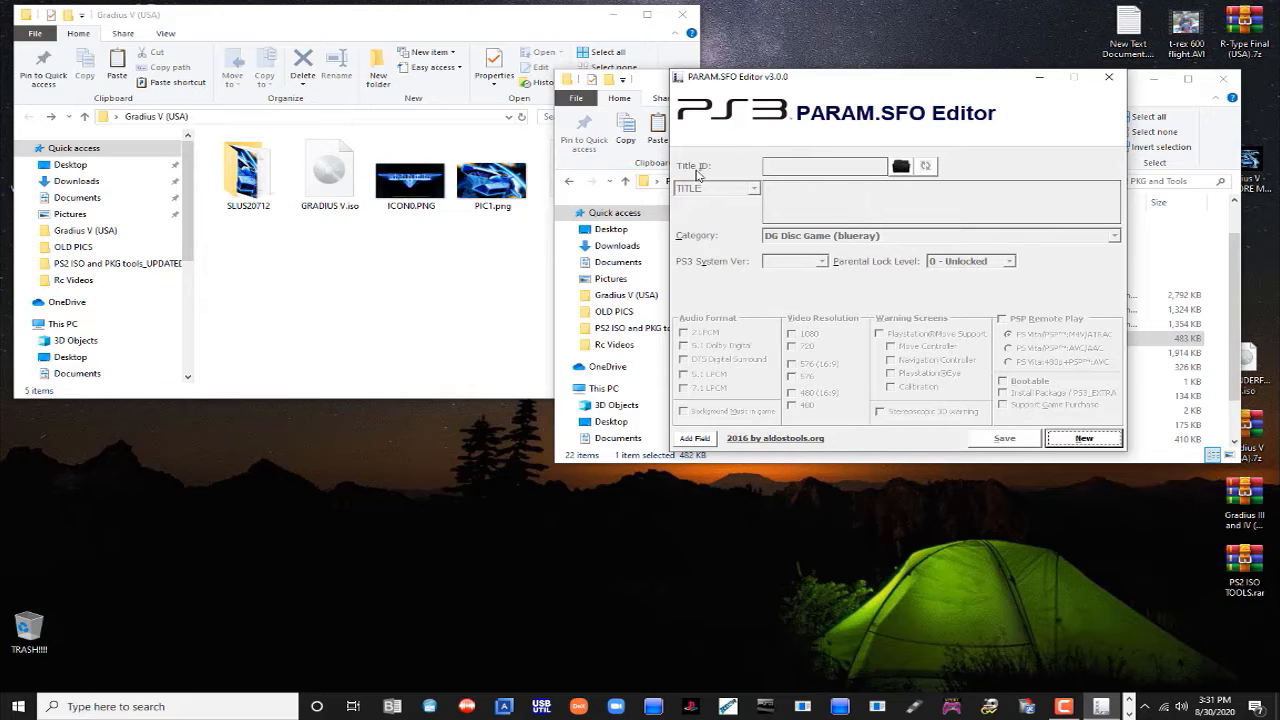
Load PARAM.SFO from the SLUS20712 folder inside Gradius V (USA) on the desktop into the editor
{"action": "left_click", "coordinate": [901, 166]}
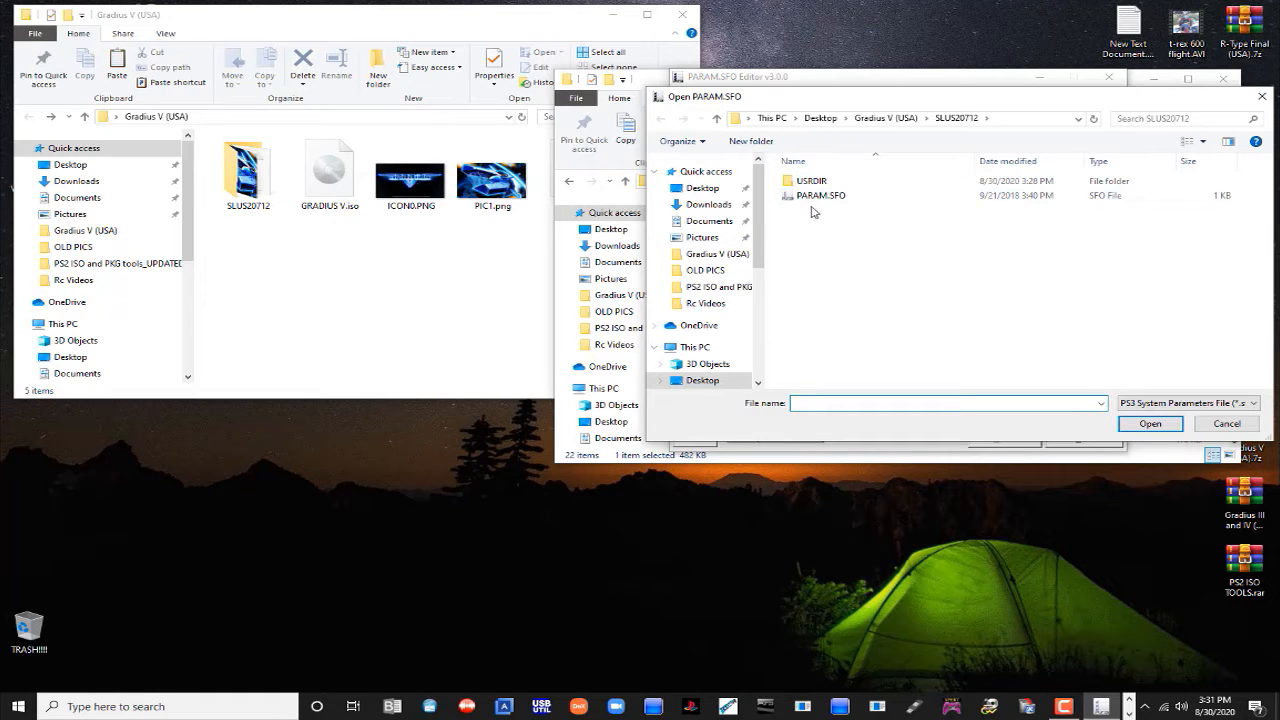
{"action": "left_click", "coordinate": [704, 186]}
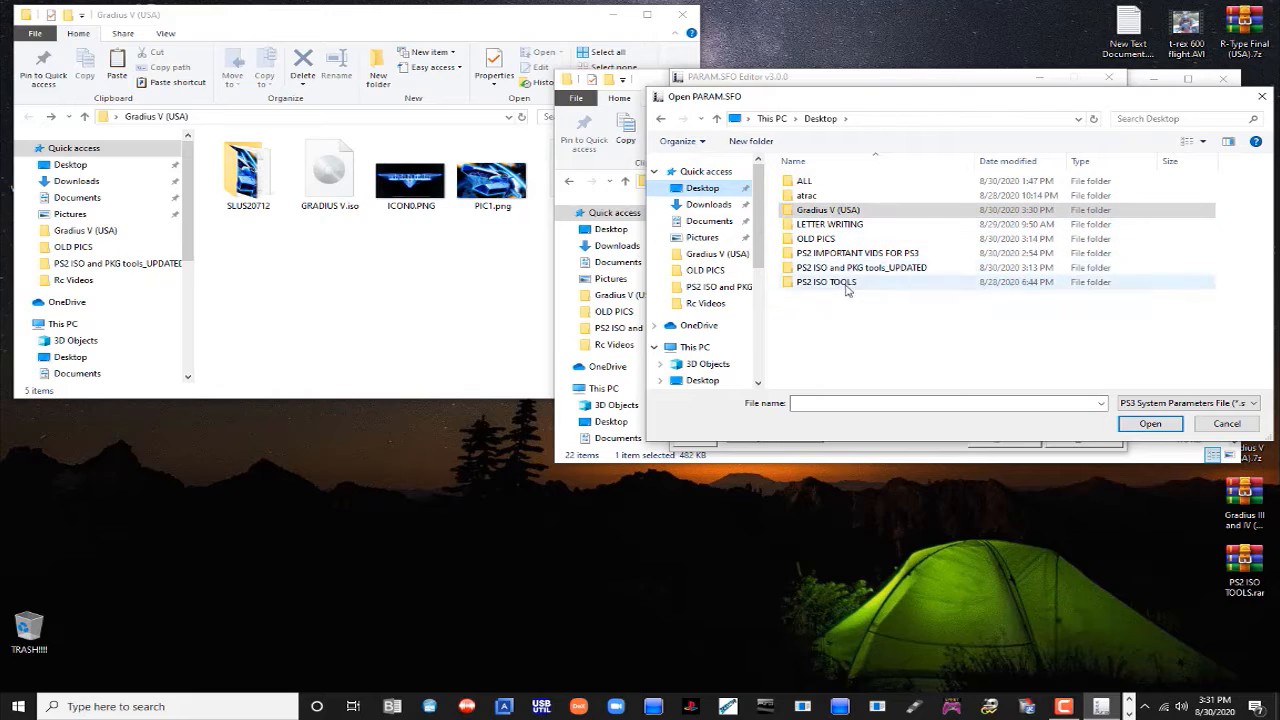
{"action": "double_click", "coordinate": [826, 210]}
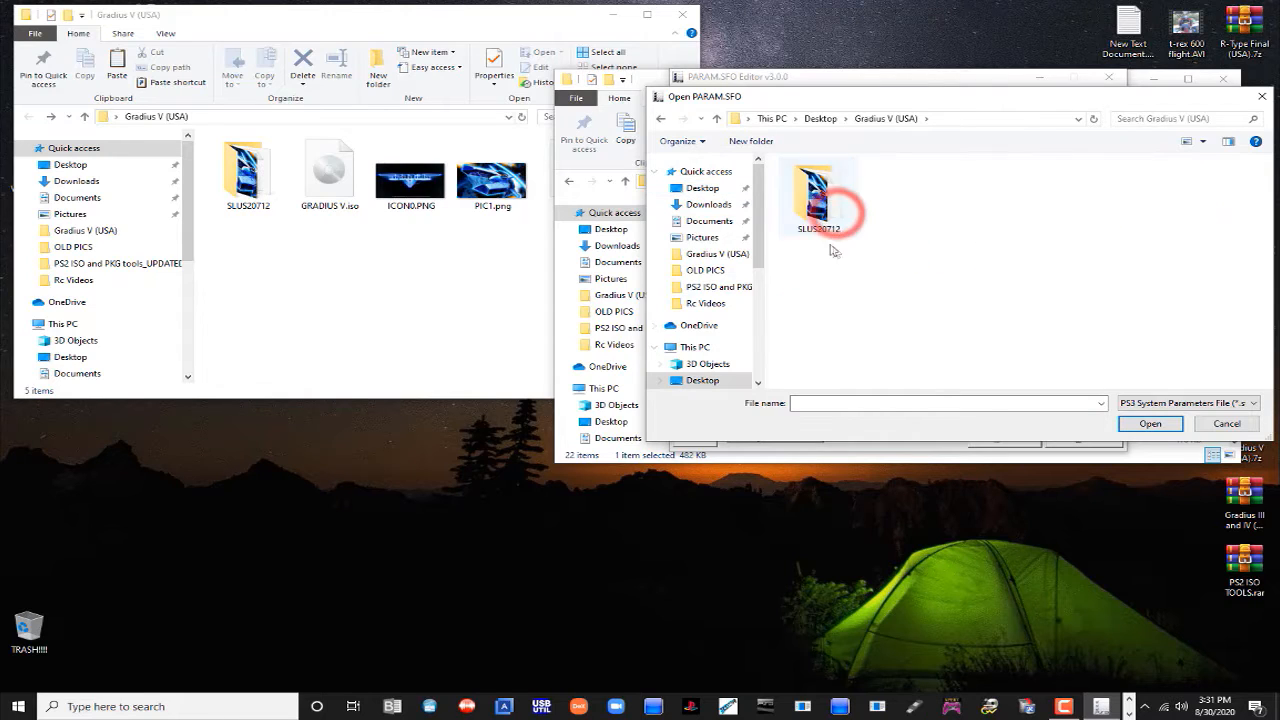
{"action": "double_click", "coordinate": [826, 210]}
{"action": "left_click", "coordinate": [814, 196]}
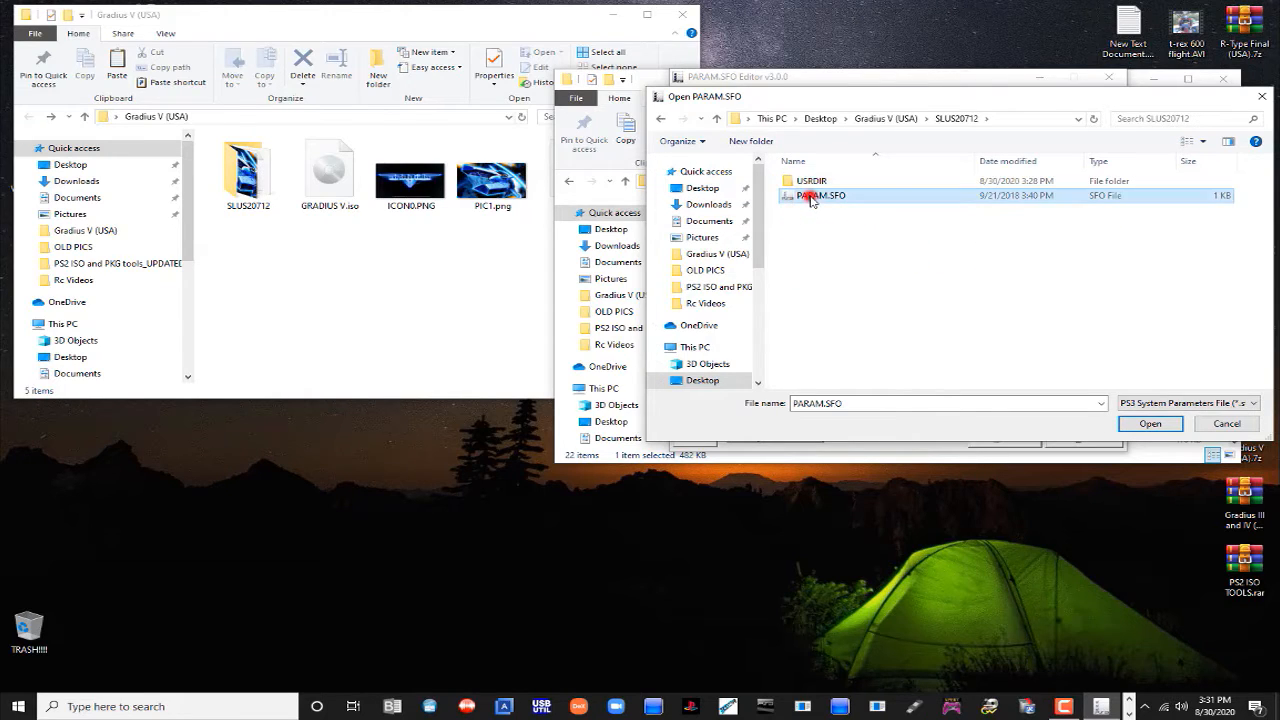
{"action": "left_click", "coordinate": [1140, 423]}
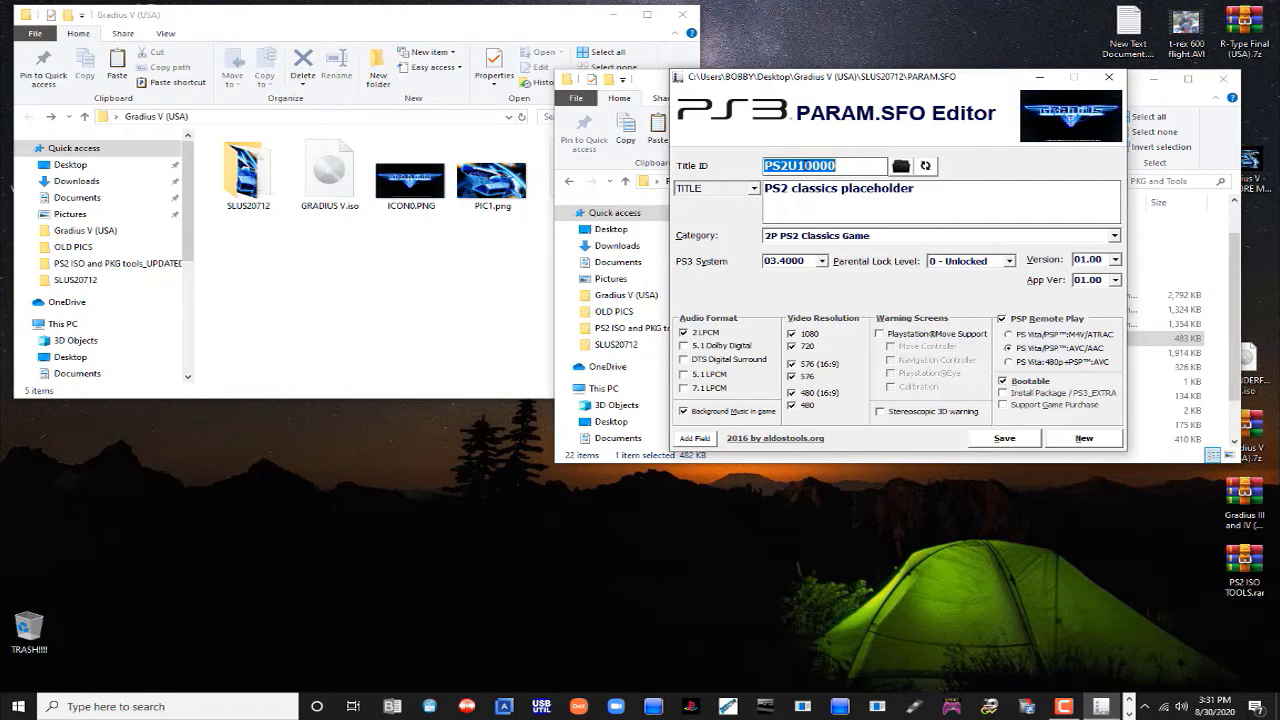
Set the title ID to SLUS20712 and the title to GRADIUS V, save PARAM.SFO and close the editor
{"action": "type", "text": "SL"}
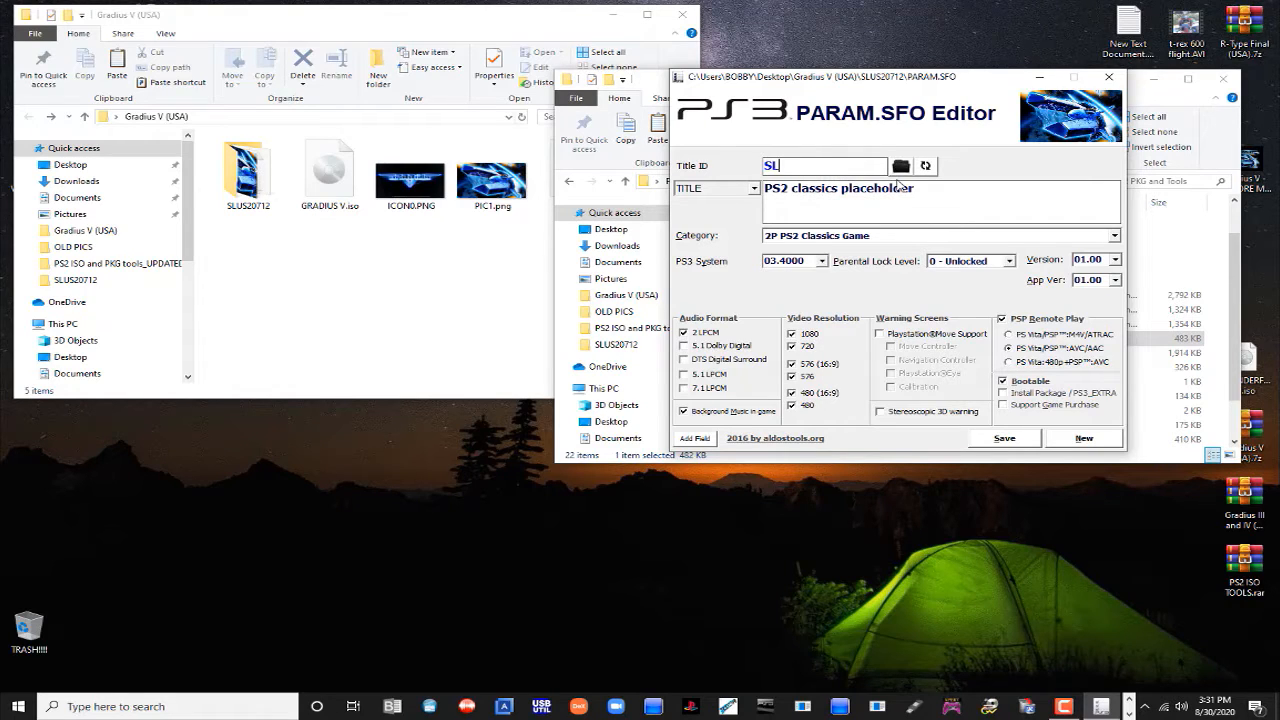
{"action": "type", "text": "US20712"}
{"action": "left_click", "coordinate": [865, 190]}
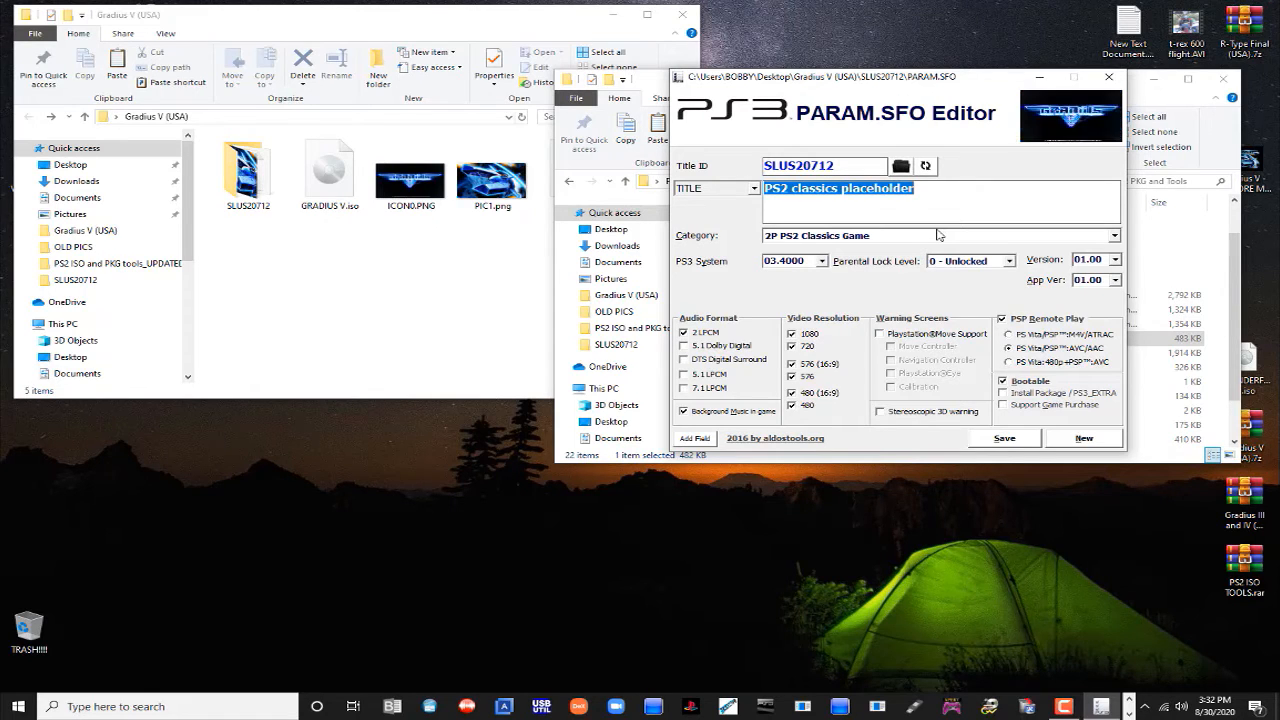
{"action": "type", "text": "GRADI"}
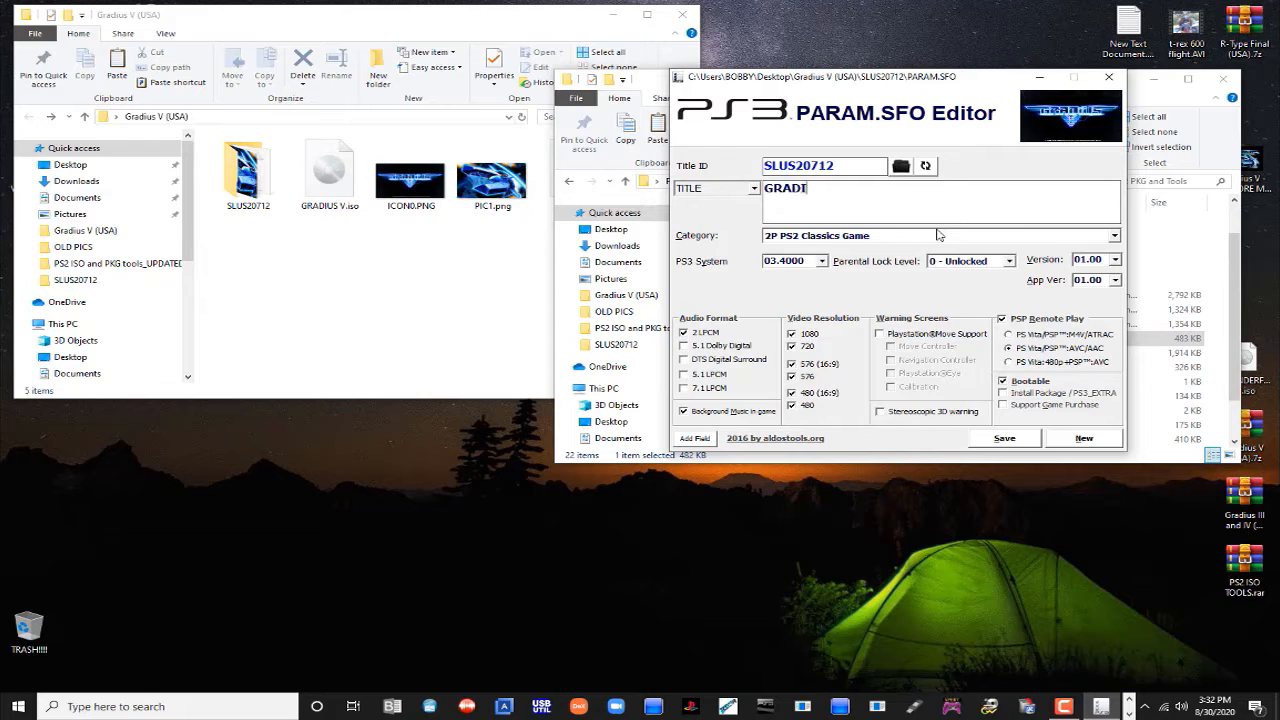
{"action": "type", "text": "US V"}
{"action": "left_click", "coordinate": [1005, 439]}
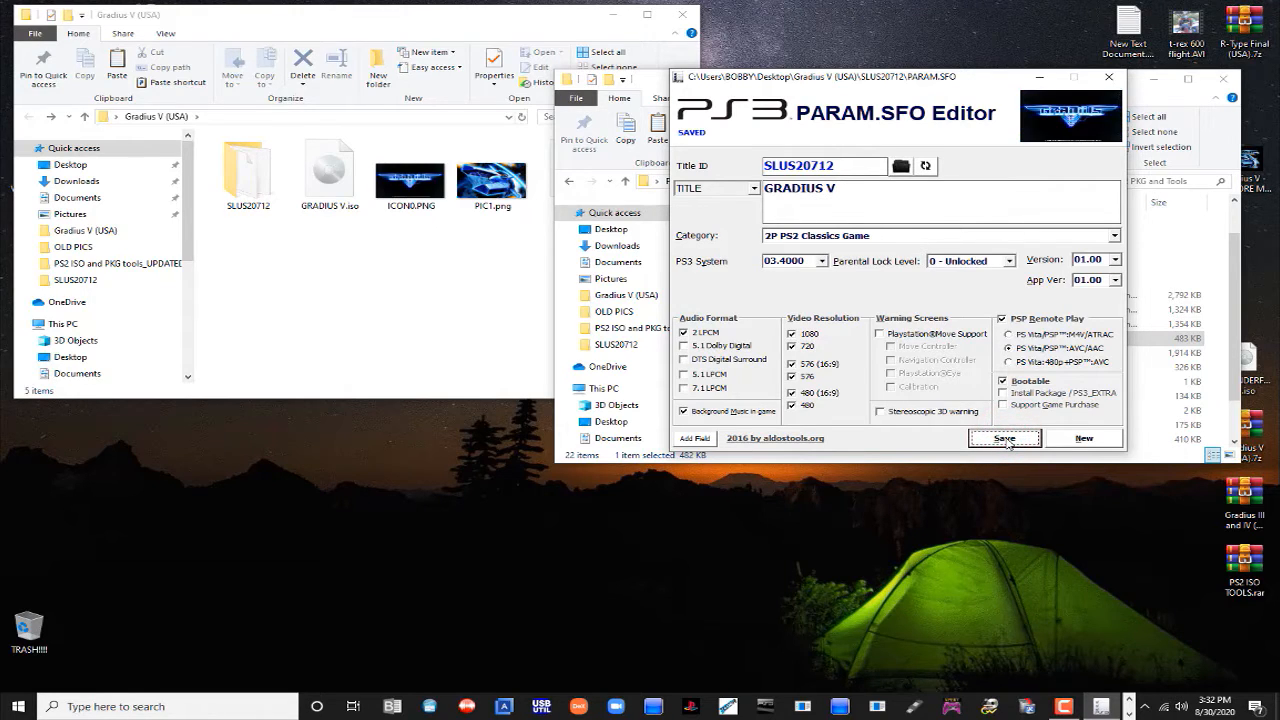
{"action": "left_click", "coordinate": [1108, 77]}
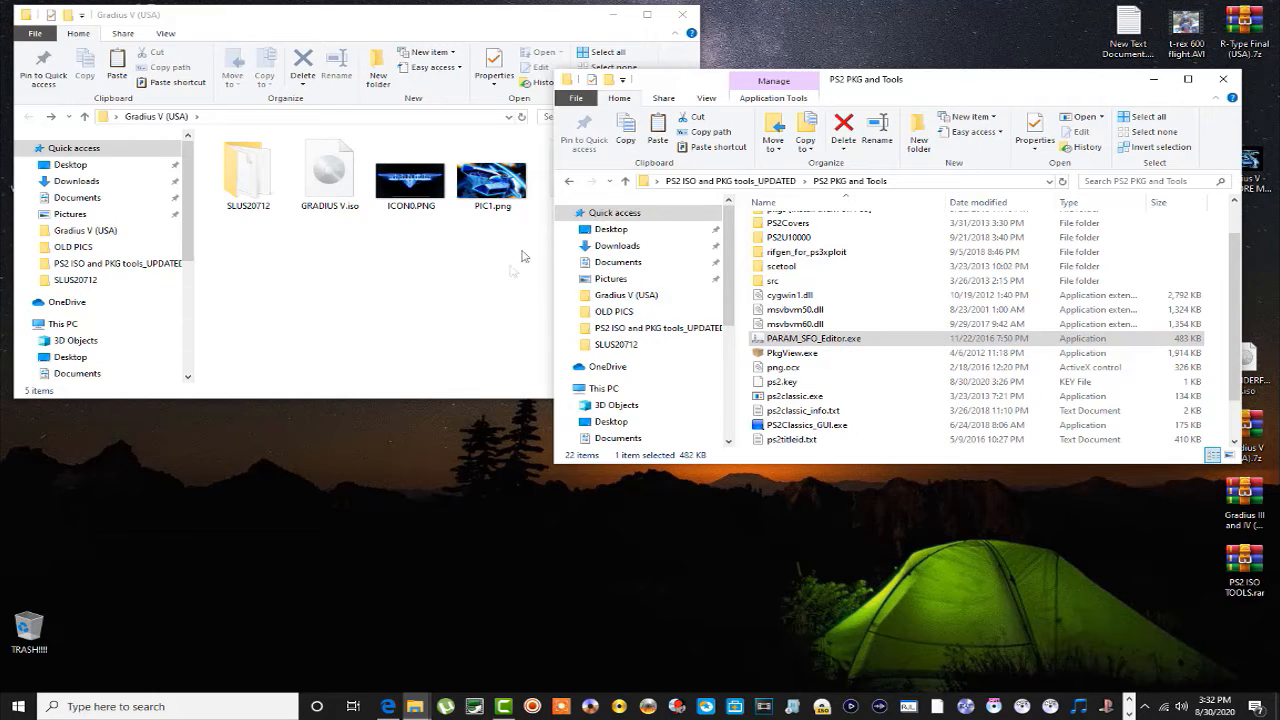
Move the SLUS20712 folder from Gradius V (USA) into the game folder of True Ancestor Repacker 2.45
{"action": "left_click", "coordinate": [568, 181]}
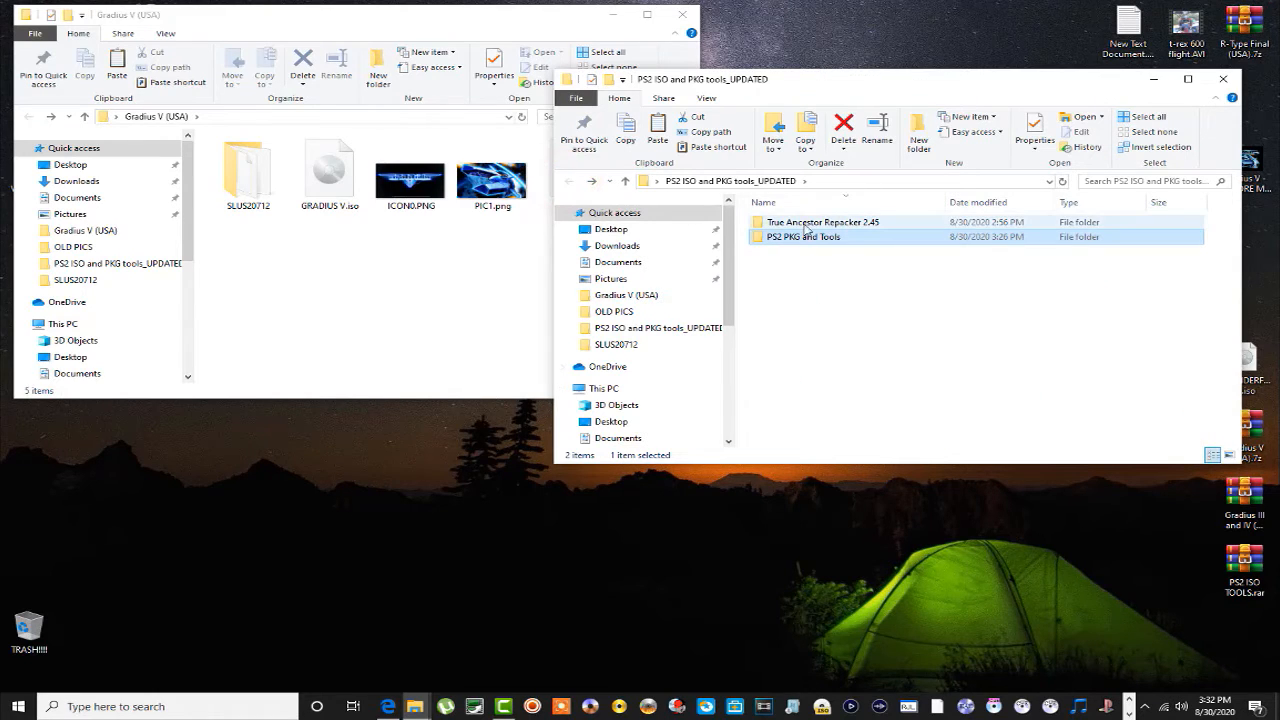
{"action": "double_click", "coordinate": [805, 224]}
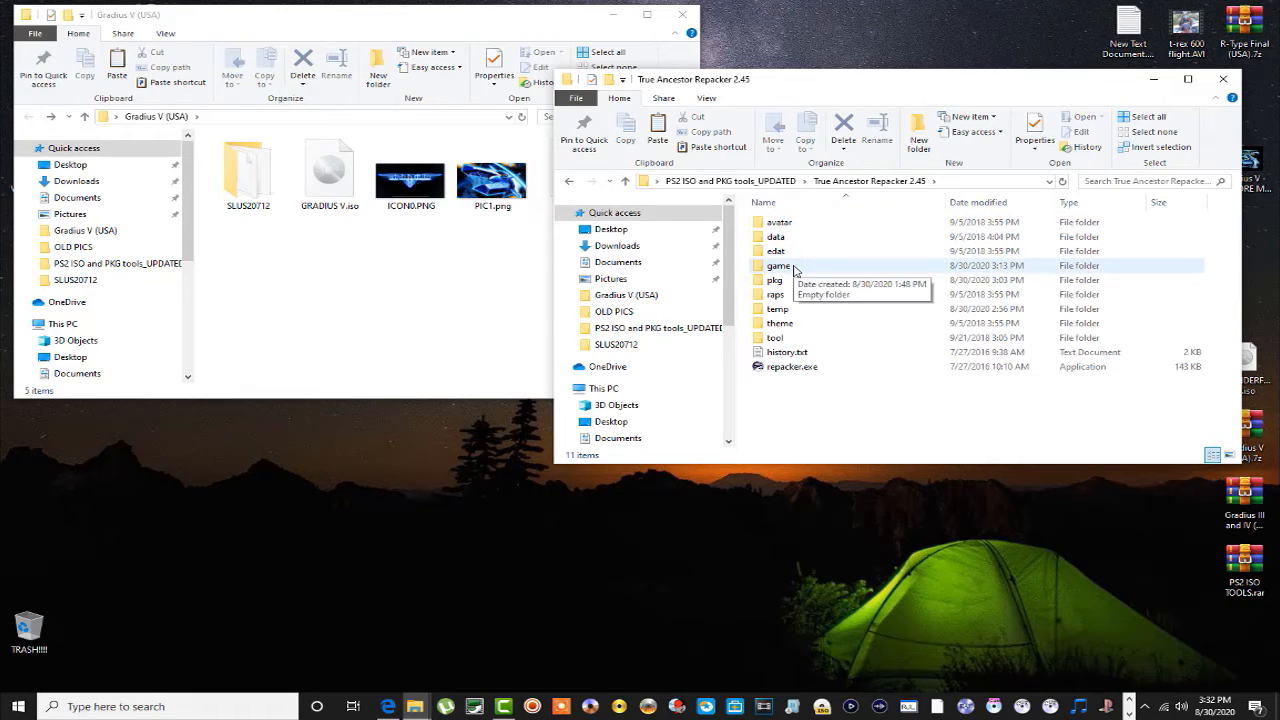
{"action": "double_click", "coordinate": [808, 268]}
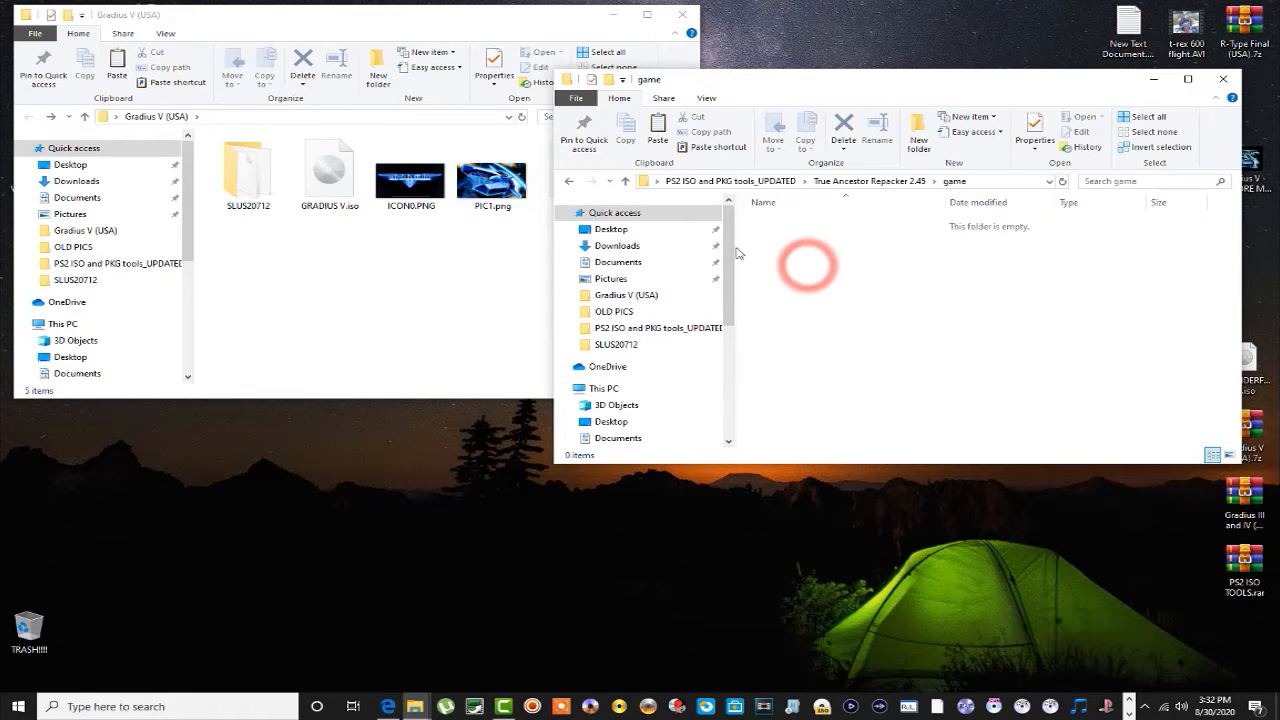
{"action": "double_click", "coordinate": [250, 176]}
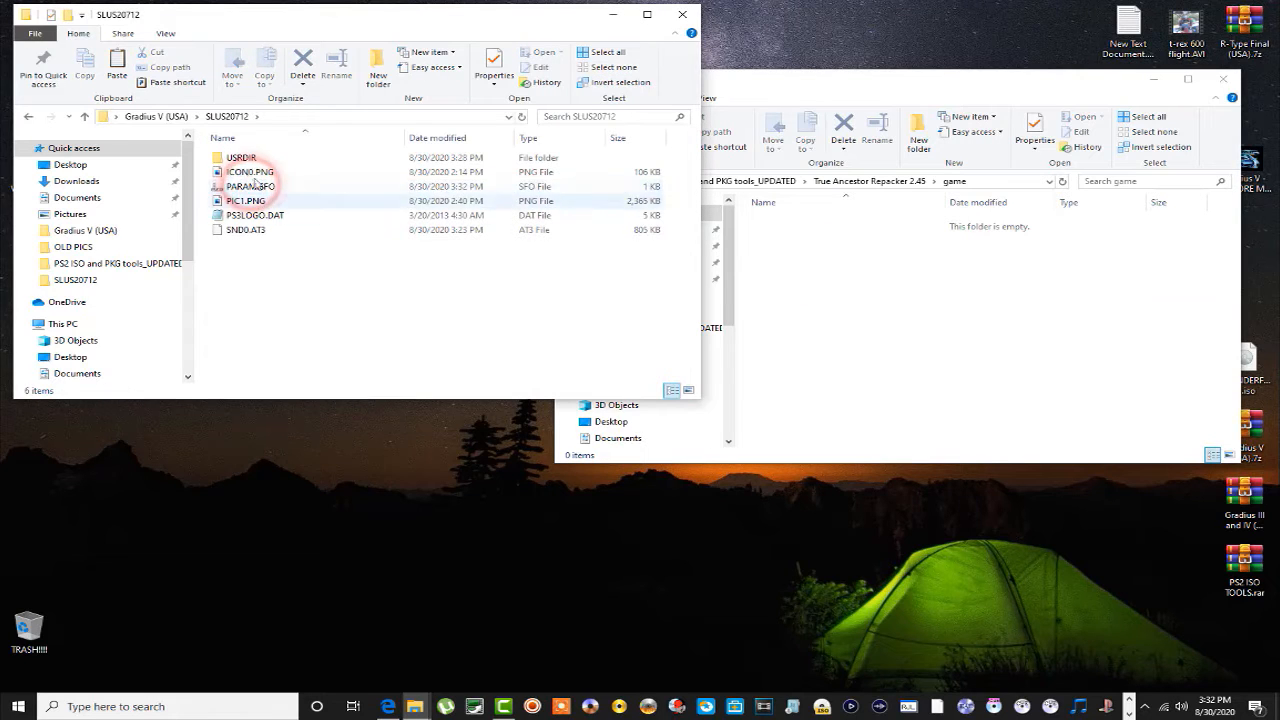
{"action": "left_click", "coordinate": [29, 117]}
{"action": "left_click_drag", "start_coordinate": [247, 174], "coordinate": [853, 312]}
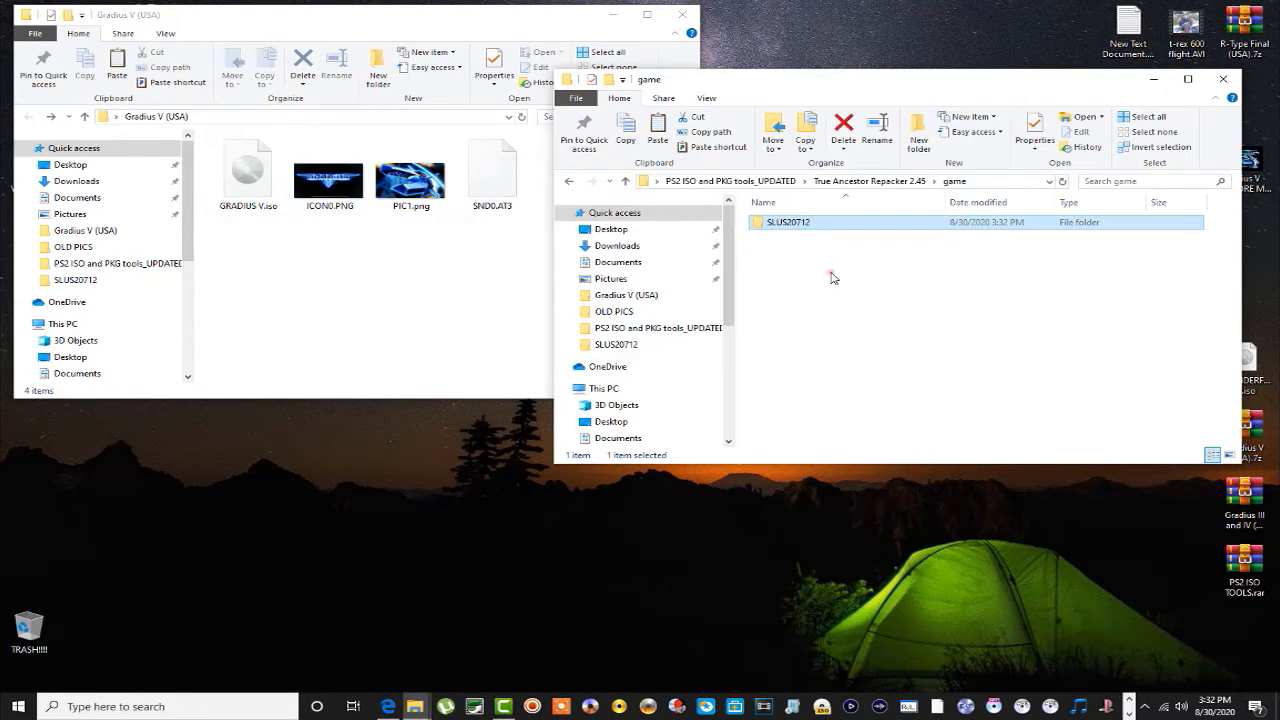
{"action": "left_click", "coordinate": [830, 272]}
Check the repacker's pkg folder and launch repacker.exe as administrator
{"action": "left_click", "coordinate": [569, 181]}
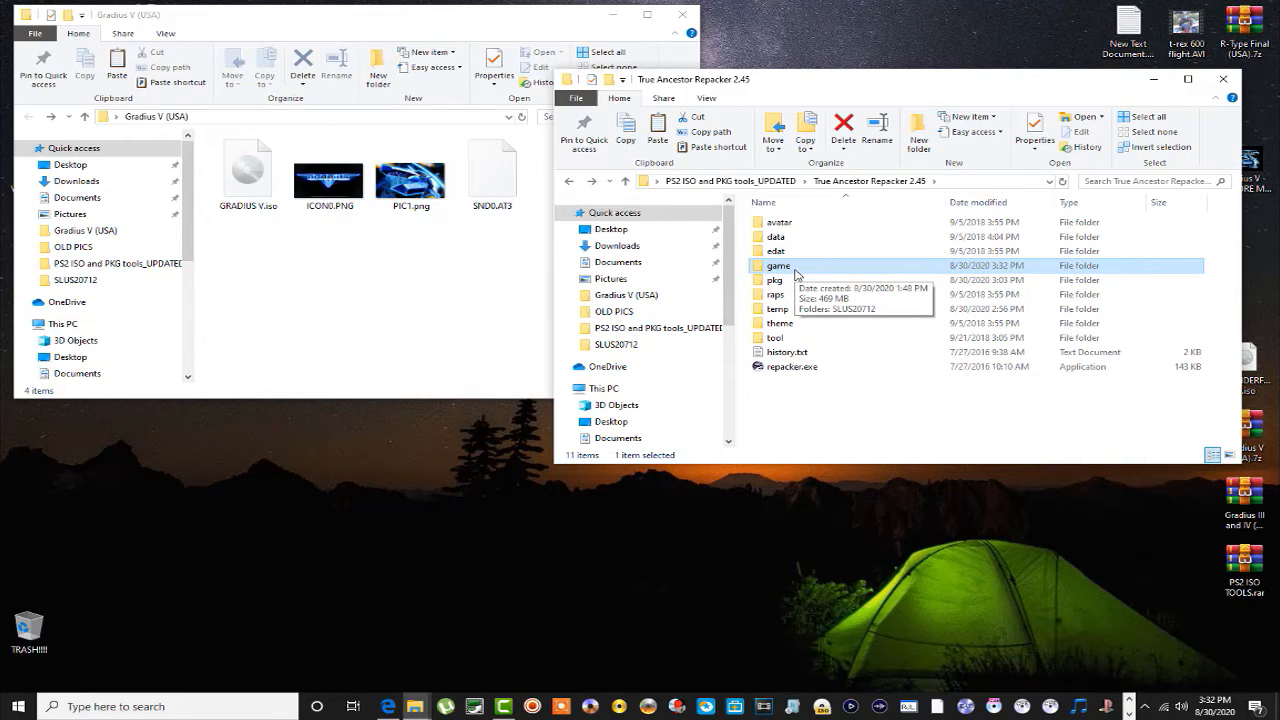
{"action": "double_click", "coordinate": [778, 280]}
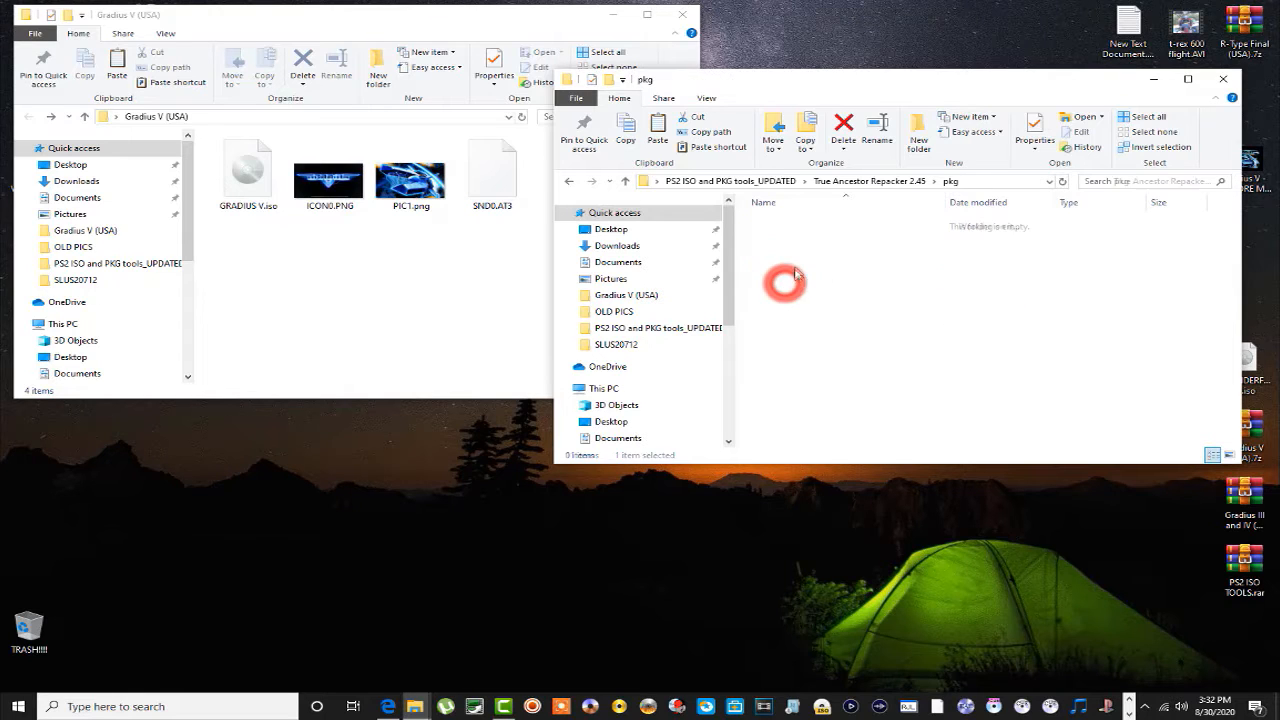
{"action": "left_click", "coordinate": [569, 181]}
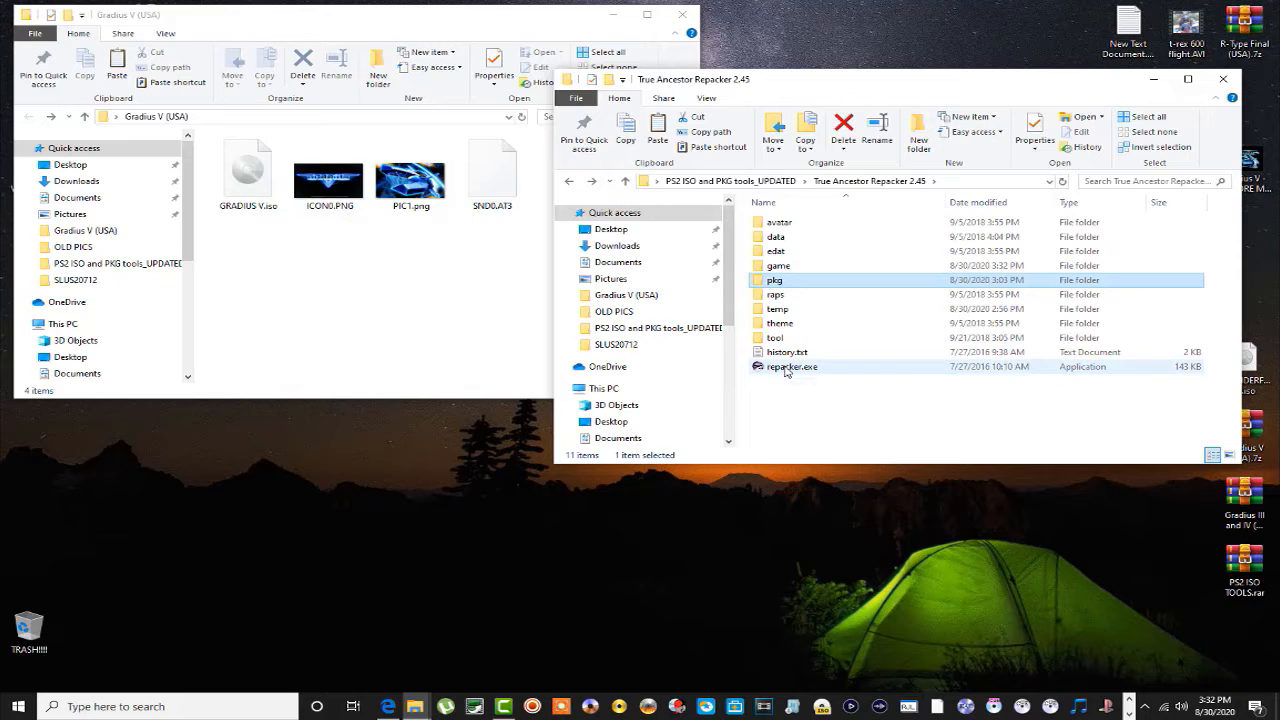
{"action": "left_click", "coordinate": [786, 368]}
{"action": "right_click", "coordinate": [786, 368]}
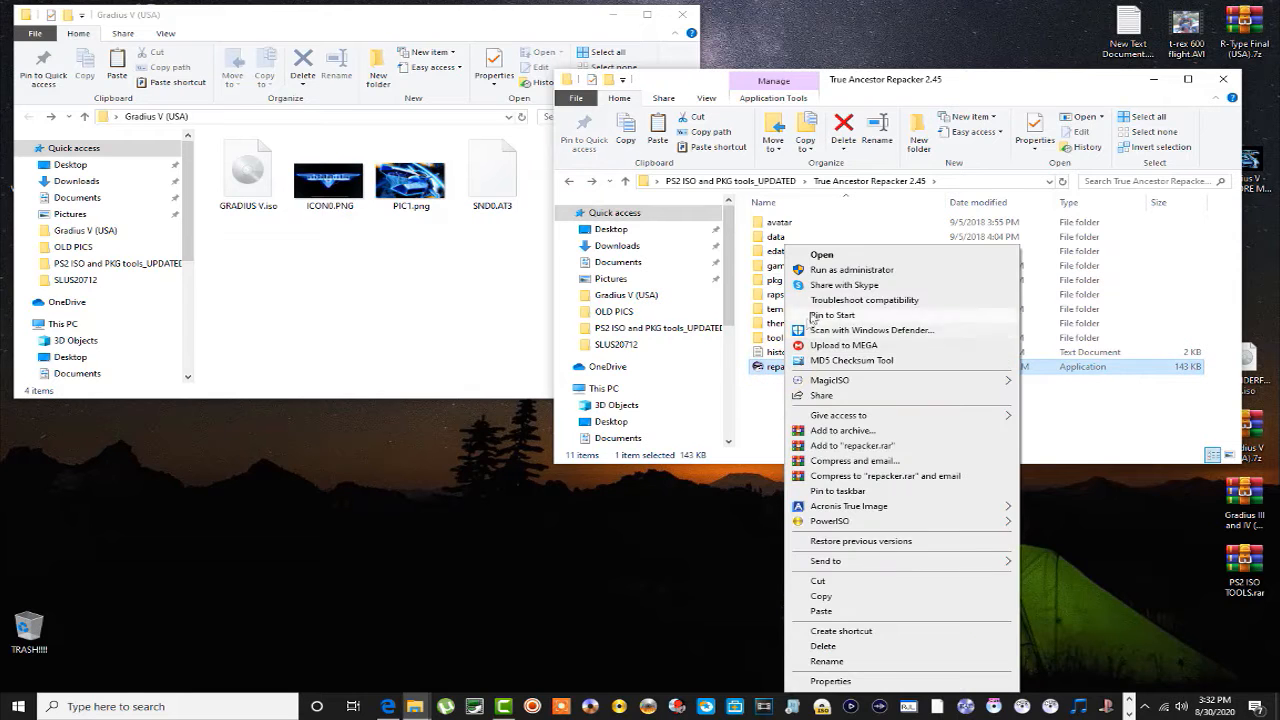
{"action": "left_click", "coordinate": [822, 270]}
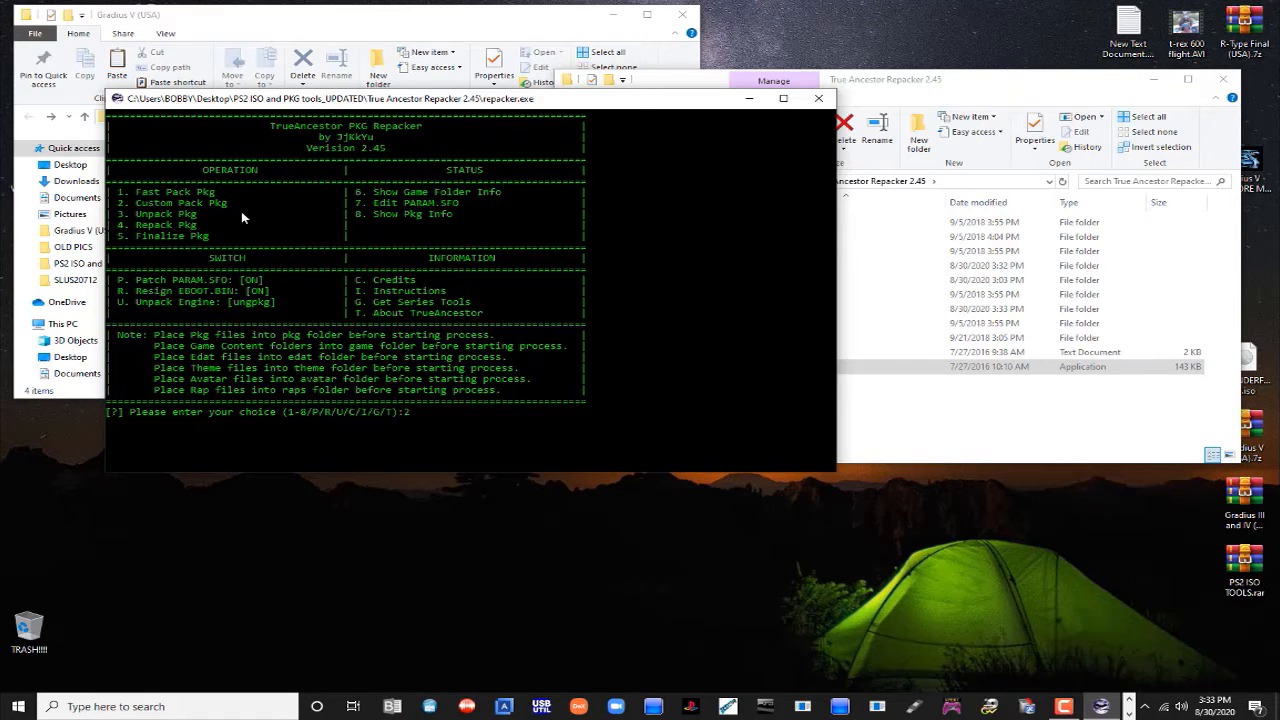
{"action": "key", "text": "Return"}
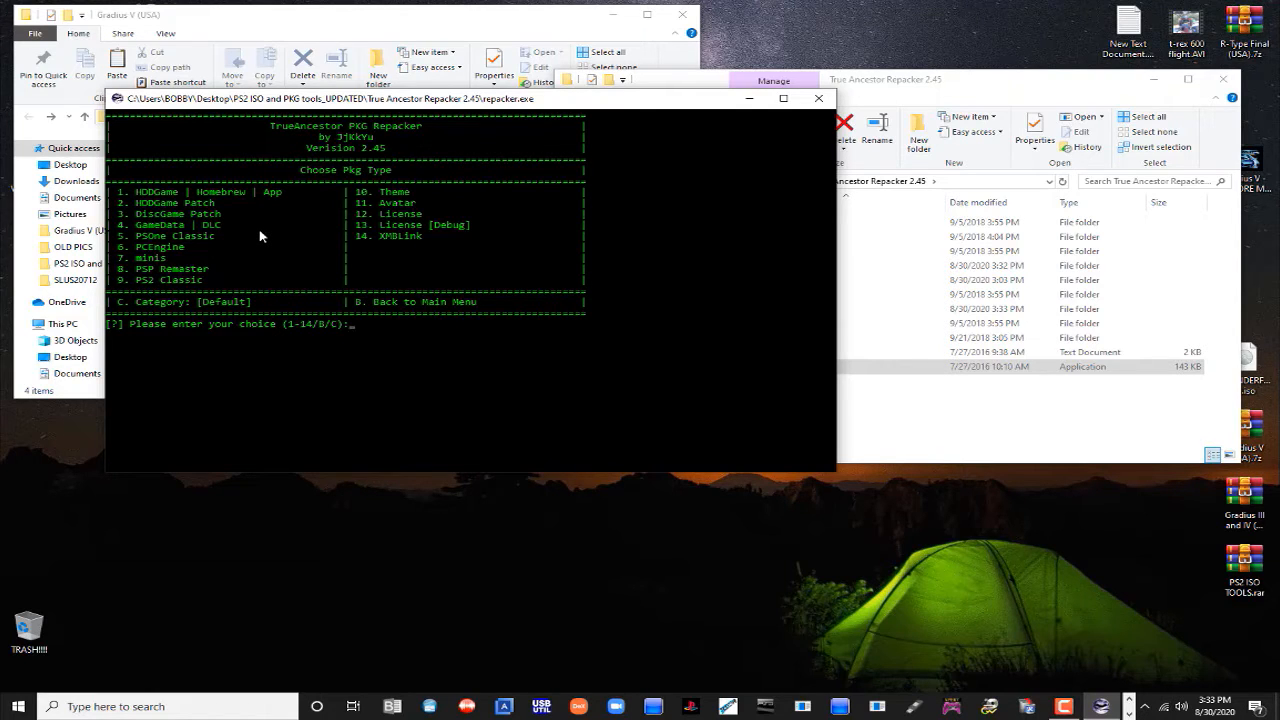
{"action": "key", "text": "Return"}
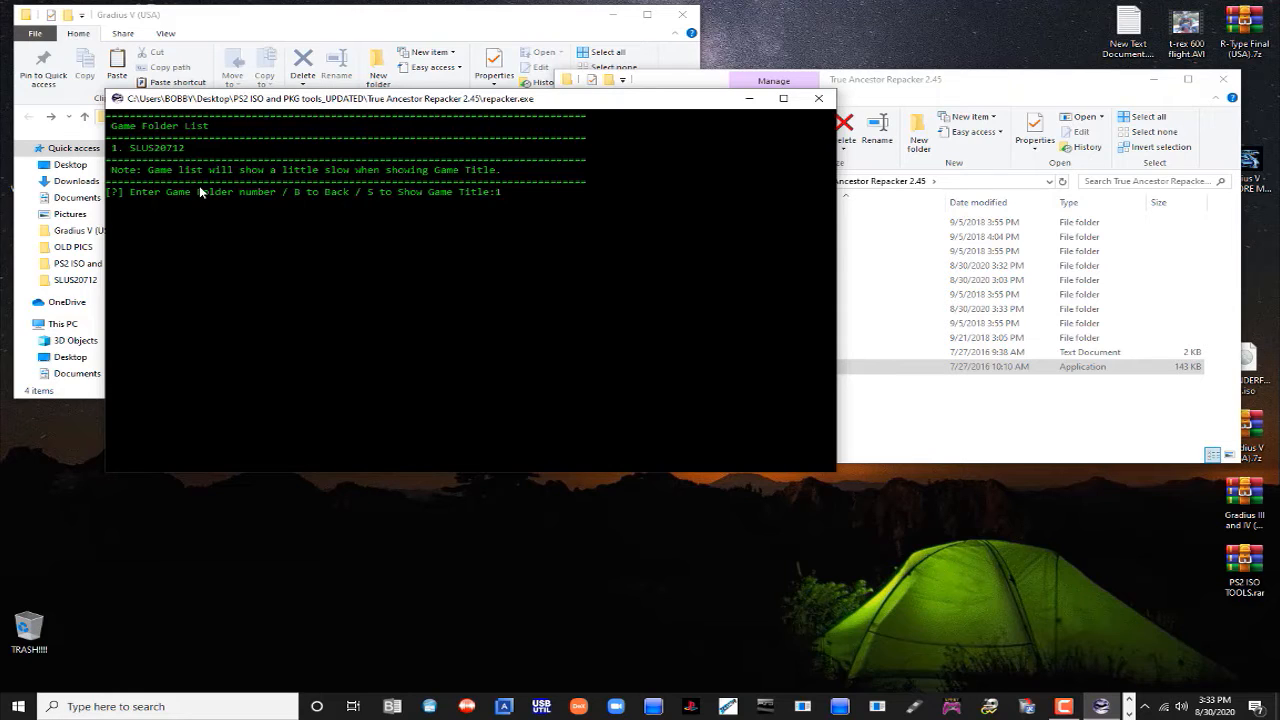
{"action": "key", "text": "Return"}
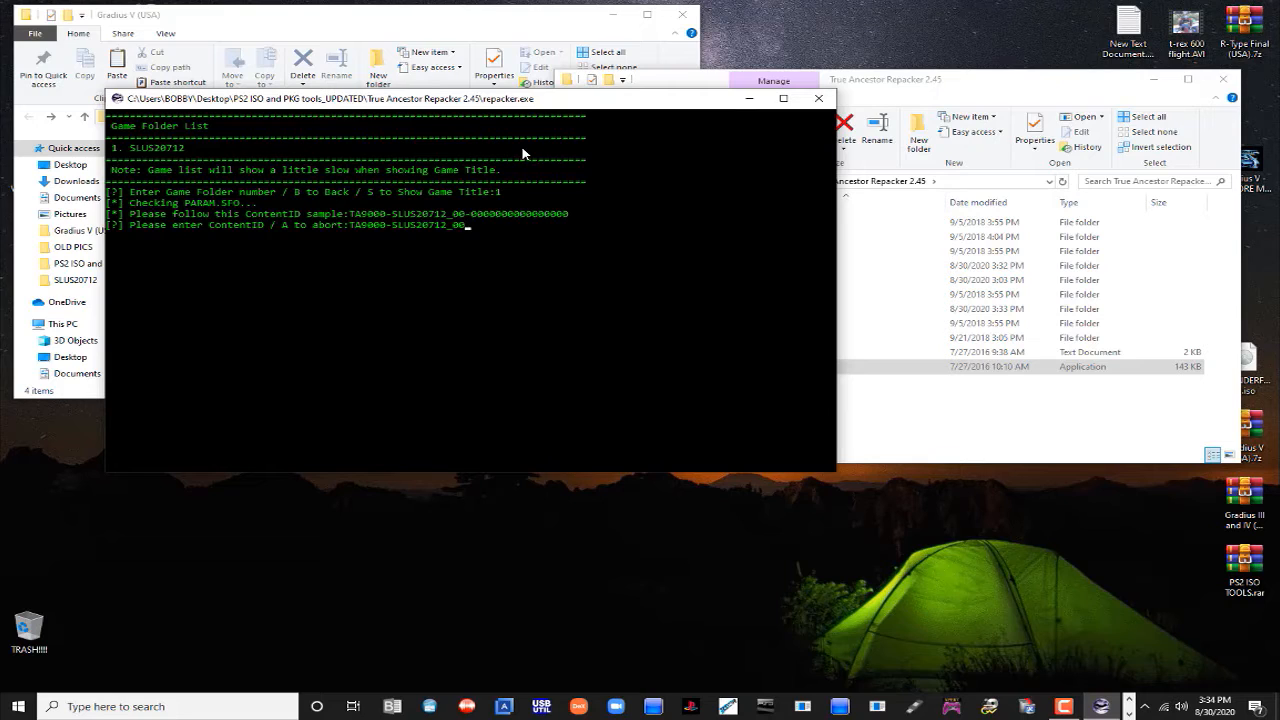
{"action": "type", "text": "0000000000000000"}
{"action": "key", "text": "Return"}
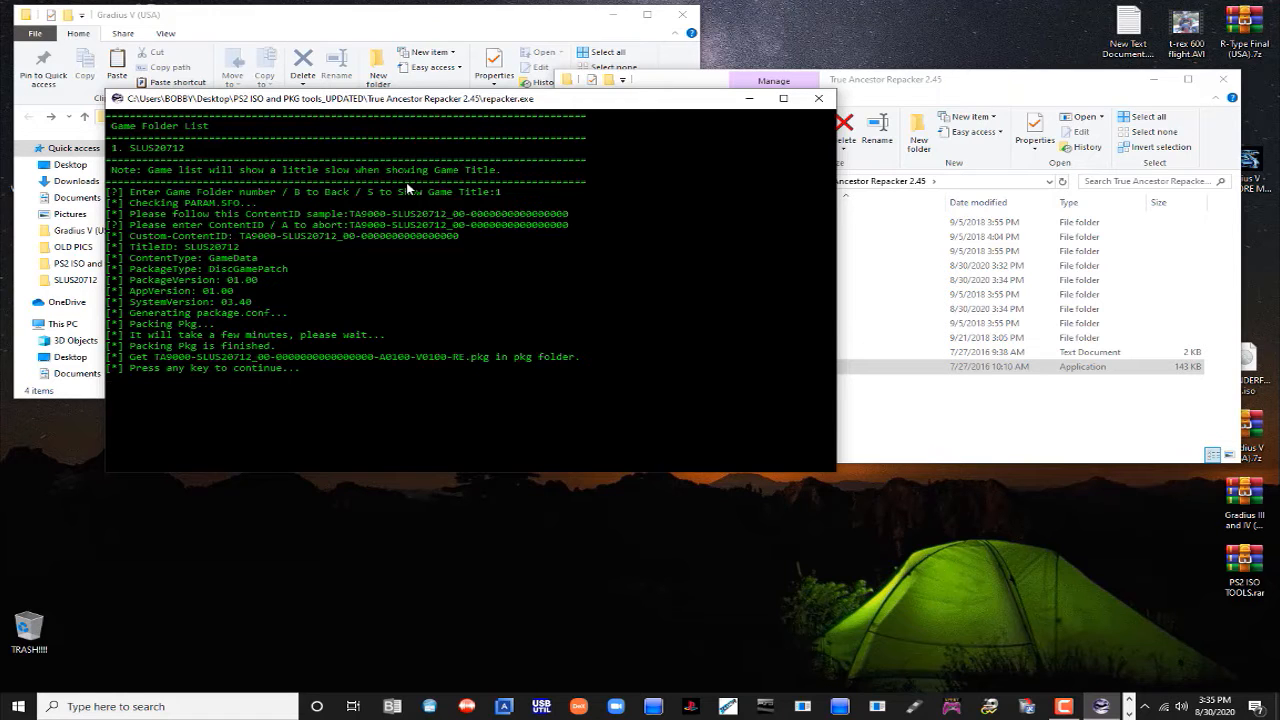
Close the repacker and rename the generated package in the pkg folder to GRADIUS V.pkg
{"action": "left_click", "coordinate": [826, 99]}
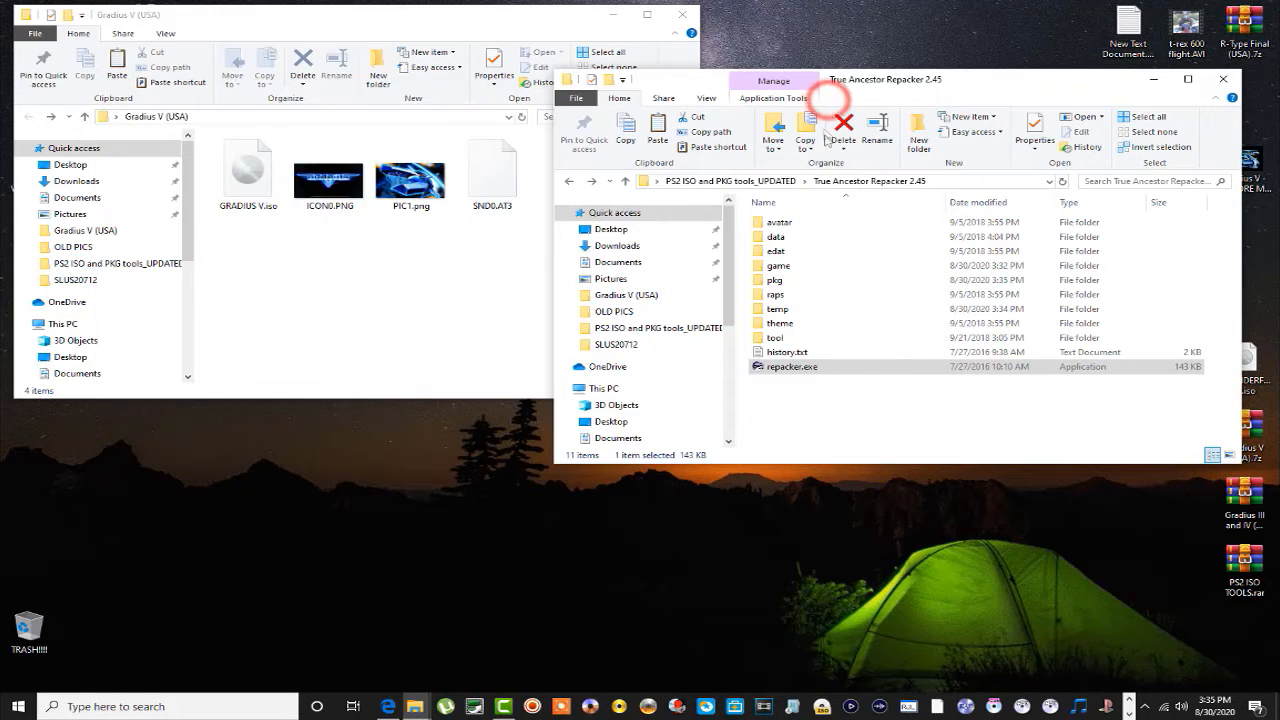
{"action": "double_click", "coordinate": [786, 284]}
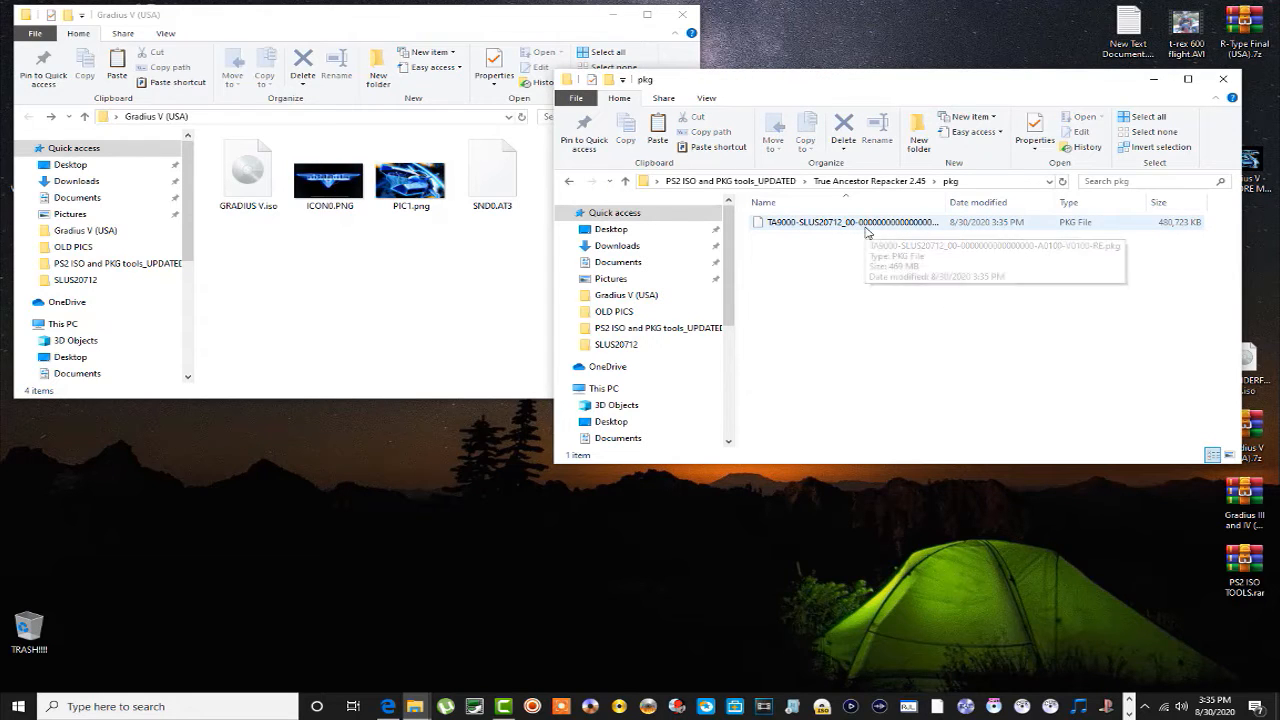
{"action": "left_click", "coordinate": [866, 229]}
{"action": "right_click", "coordinate": [866, 229]}
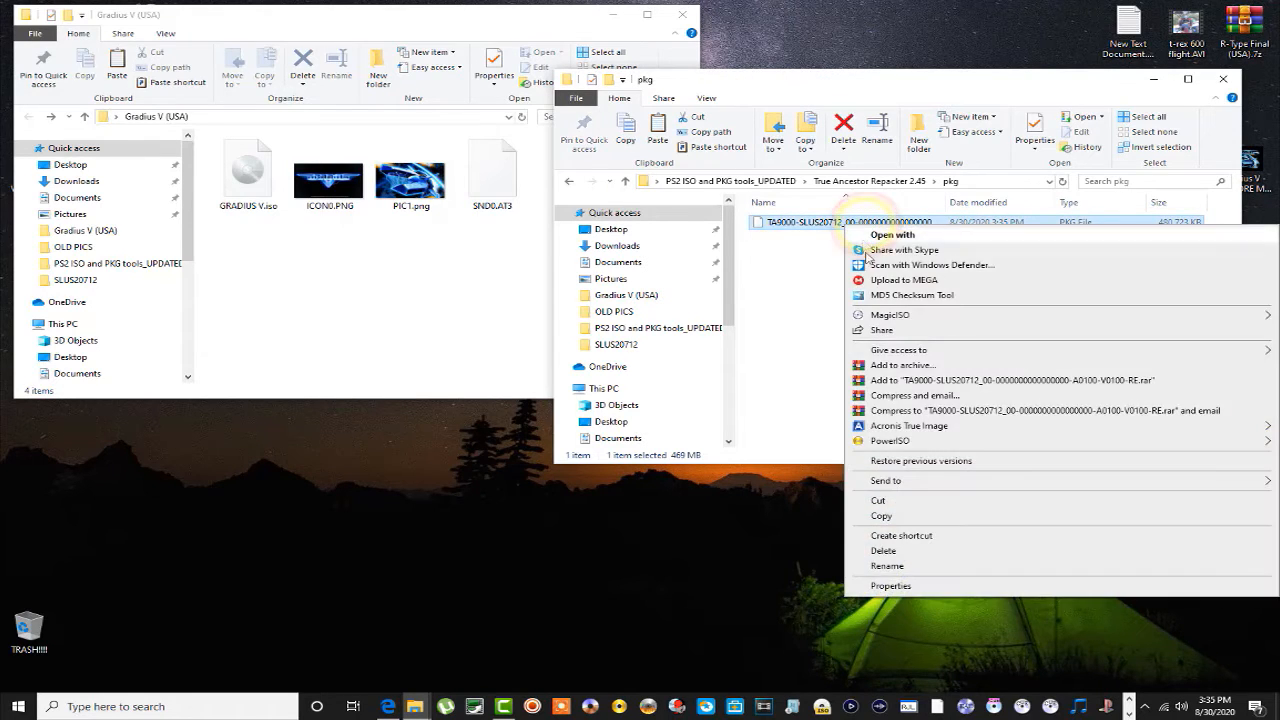
{"action": "left_click", "coordinate": [888, 565]}
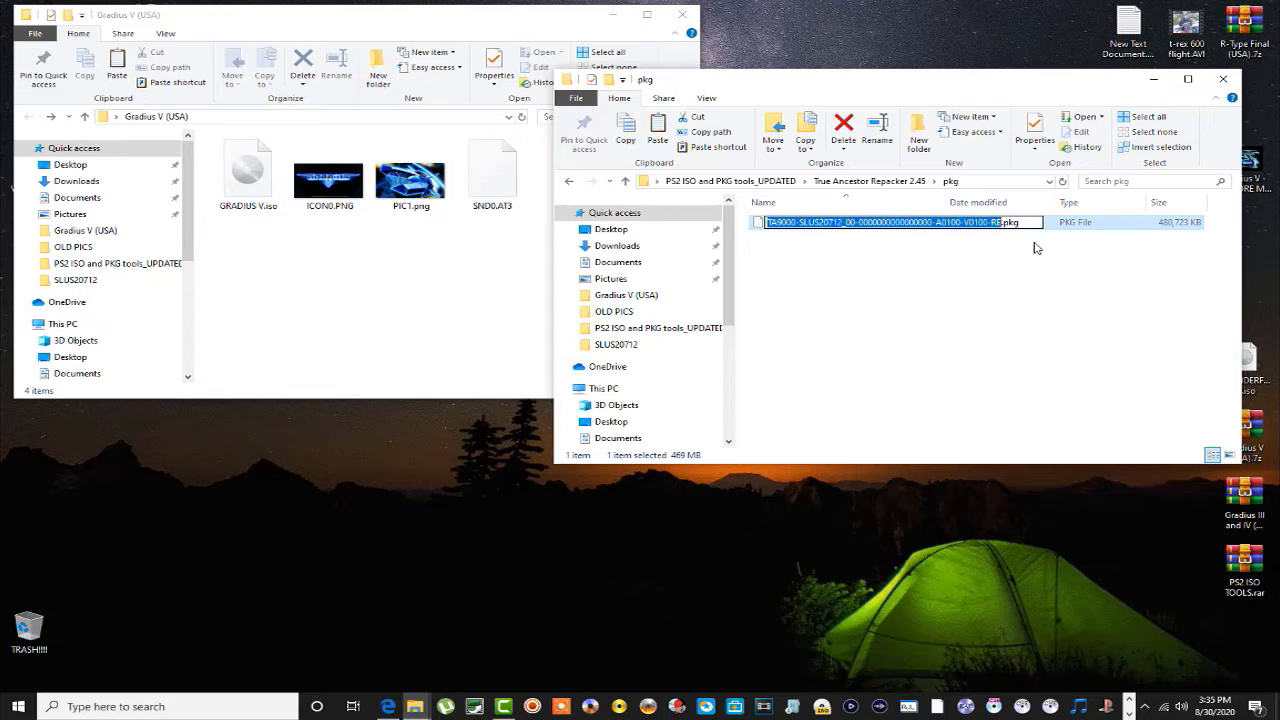
{"action": "type", "text": "GRA"}
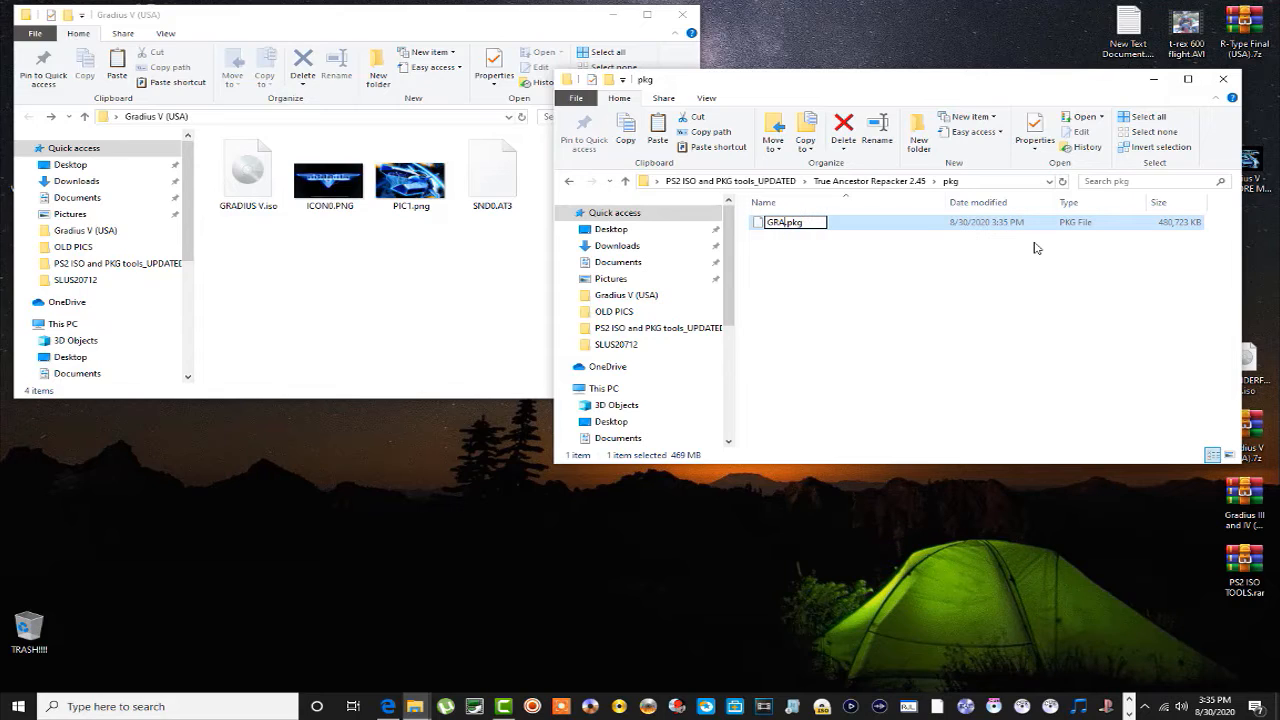
{"action": "type", "text": "DIUS V"}
{"action": "left_click", "coordinate": [906, 261]}
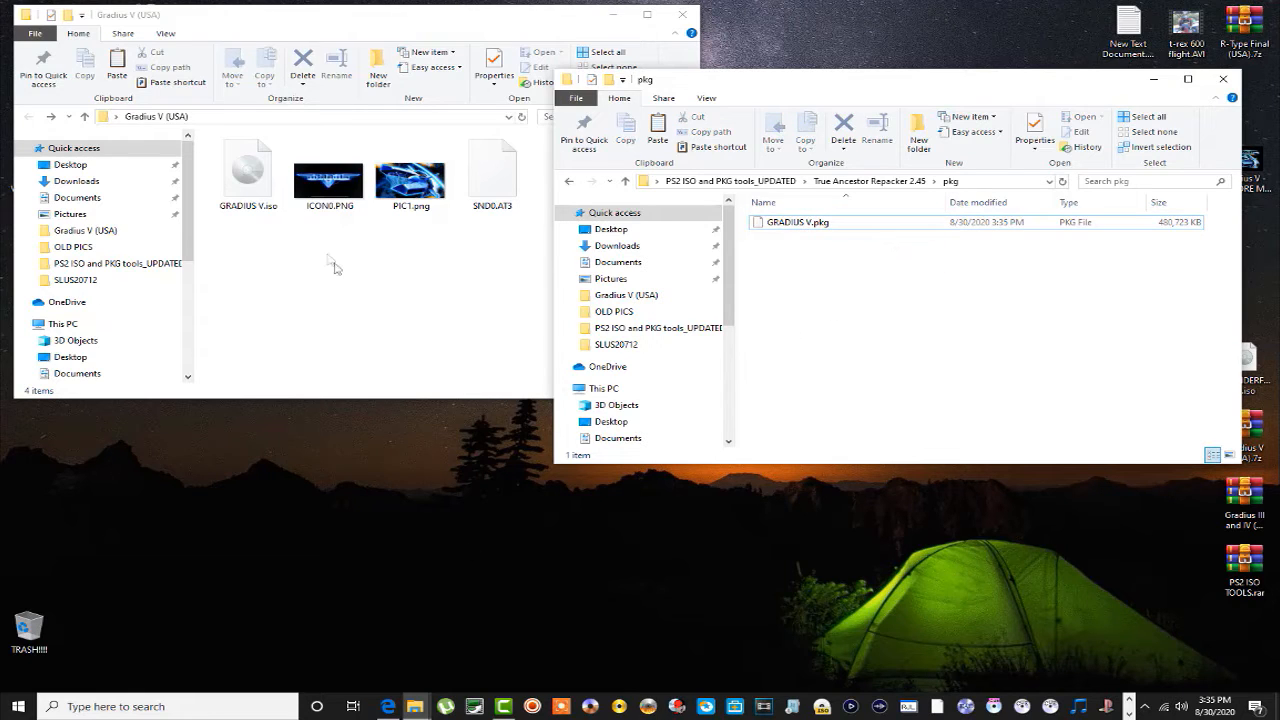
Move GRADIUS V.pkg from the pkg folder to the root of USB Drive (L:)
{"action": "left_click", "coordinate": [65, 323]}
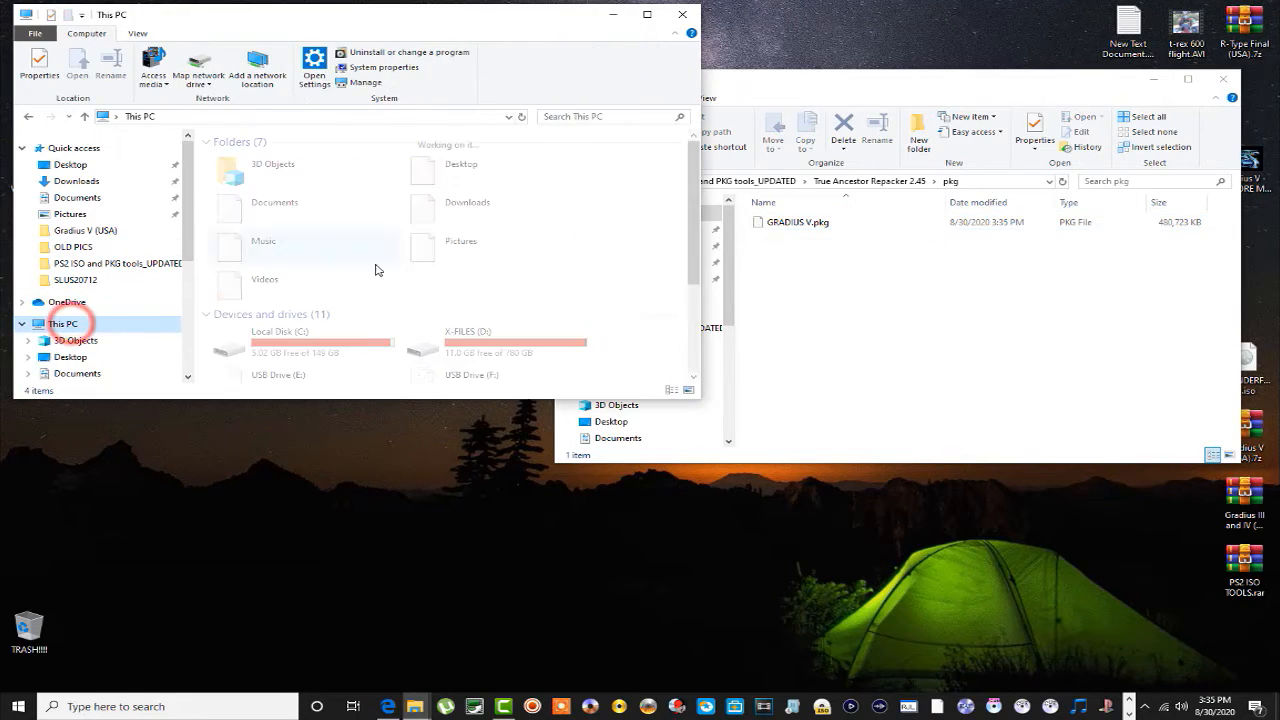
{"action": "double_click", "coordinate": [480, 333]}
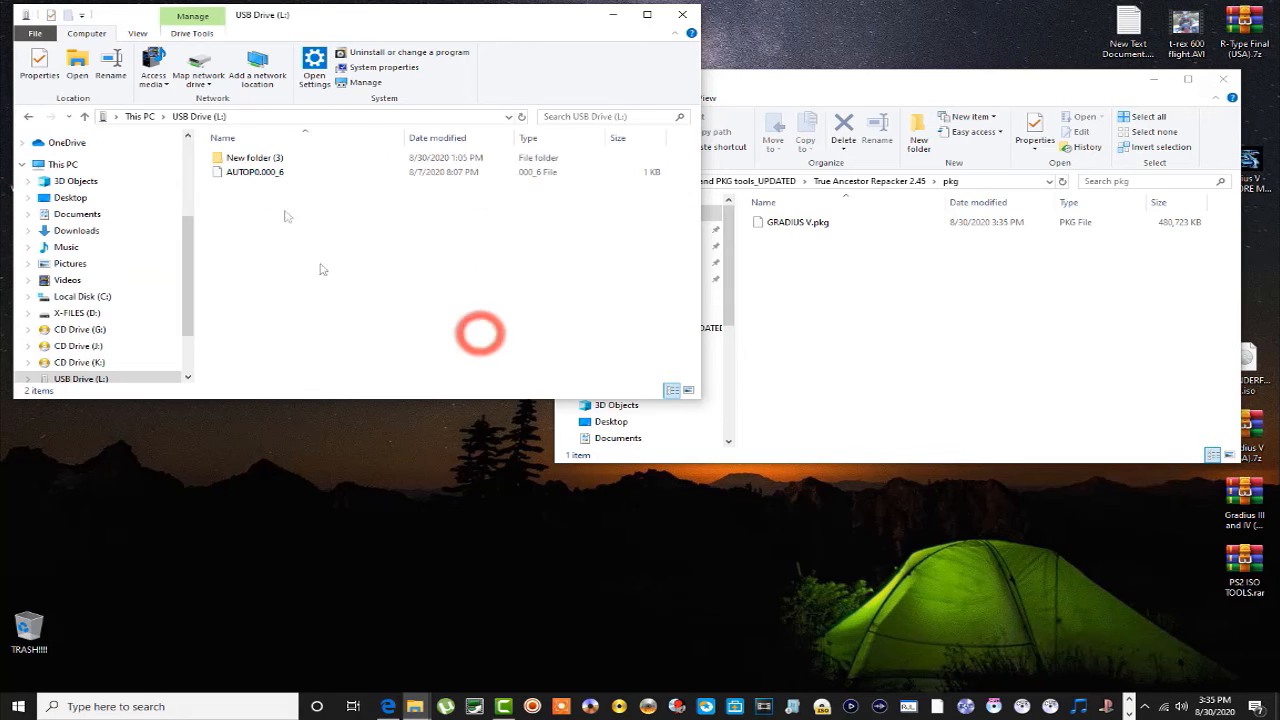
{"action": "left_click", "coordinate": [781, 222]}
{"action": "right_click", "coordinate": [785, 224]}
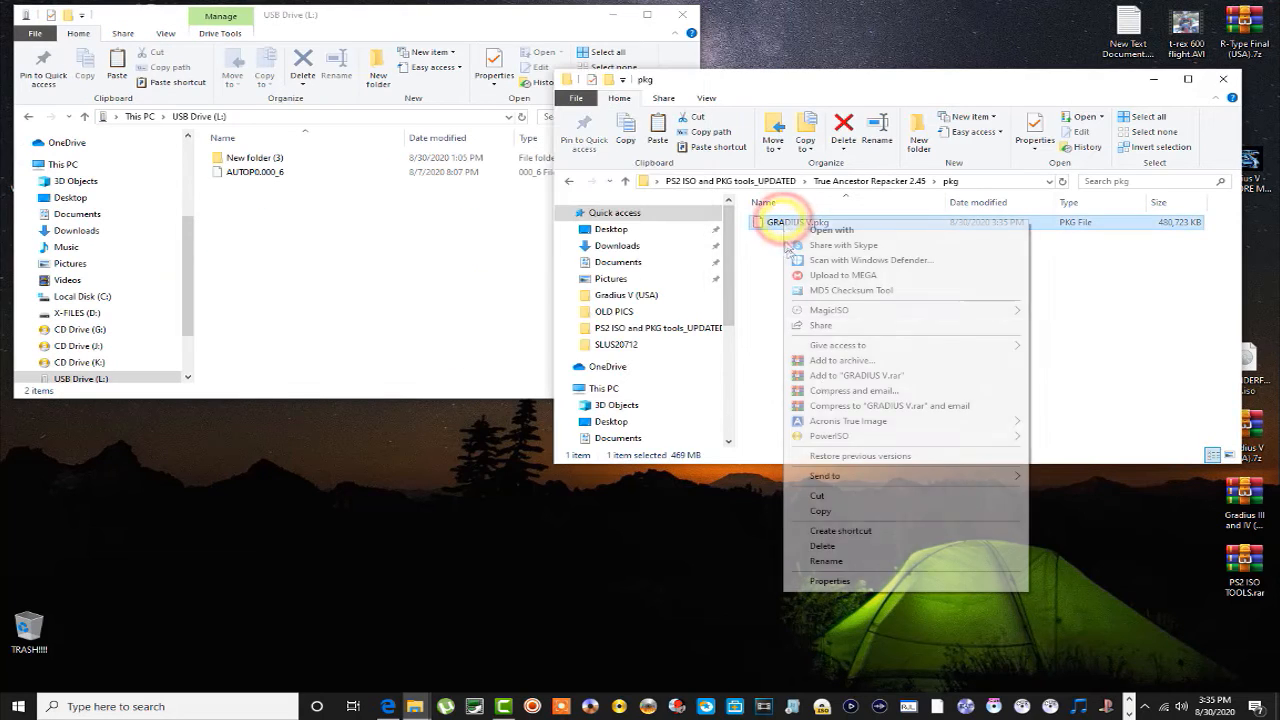
{"action": "left_click", "coordinate": [818, 495]}
{"action": "right_click", "coordinate": [333, 218]}
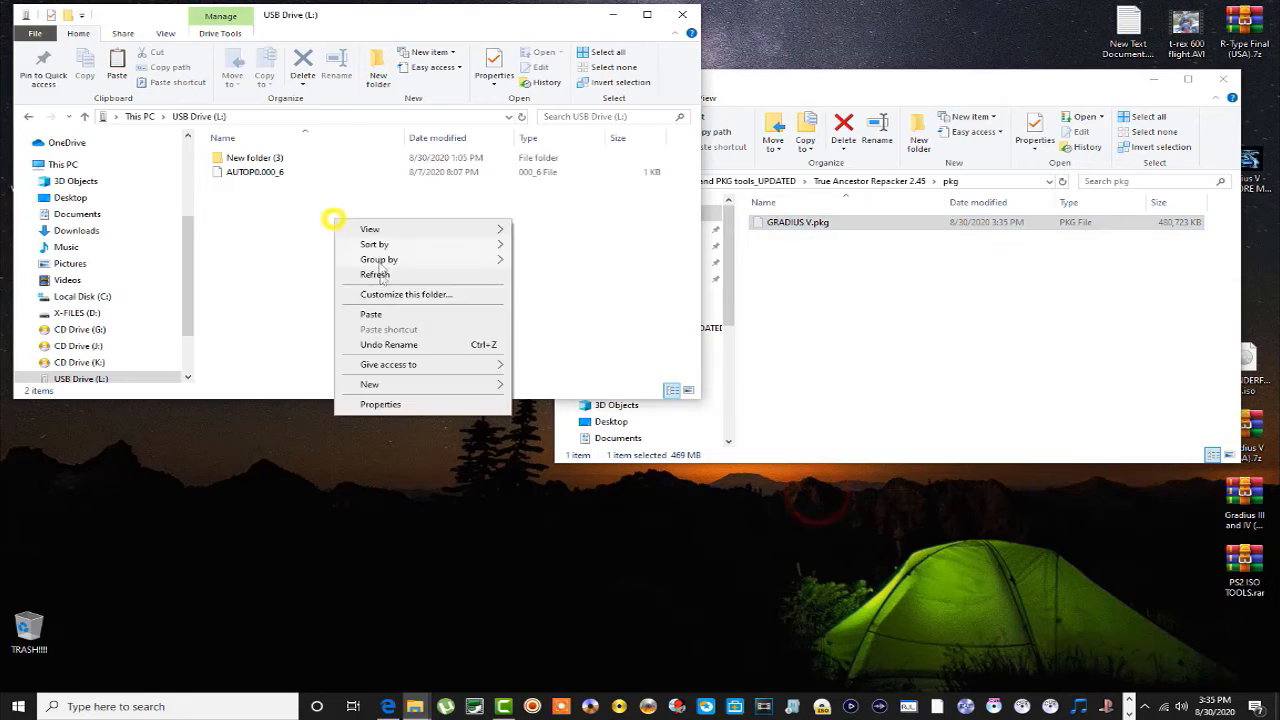
{"action": "left_click", "coordinate": [371, 314]}
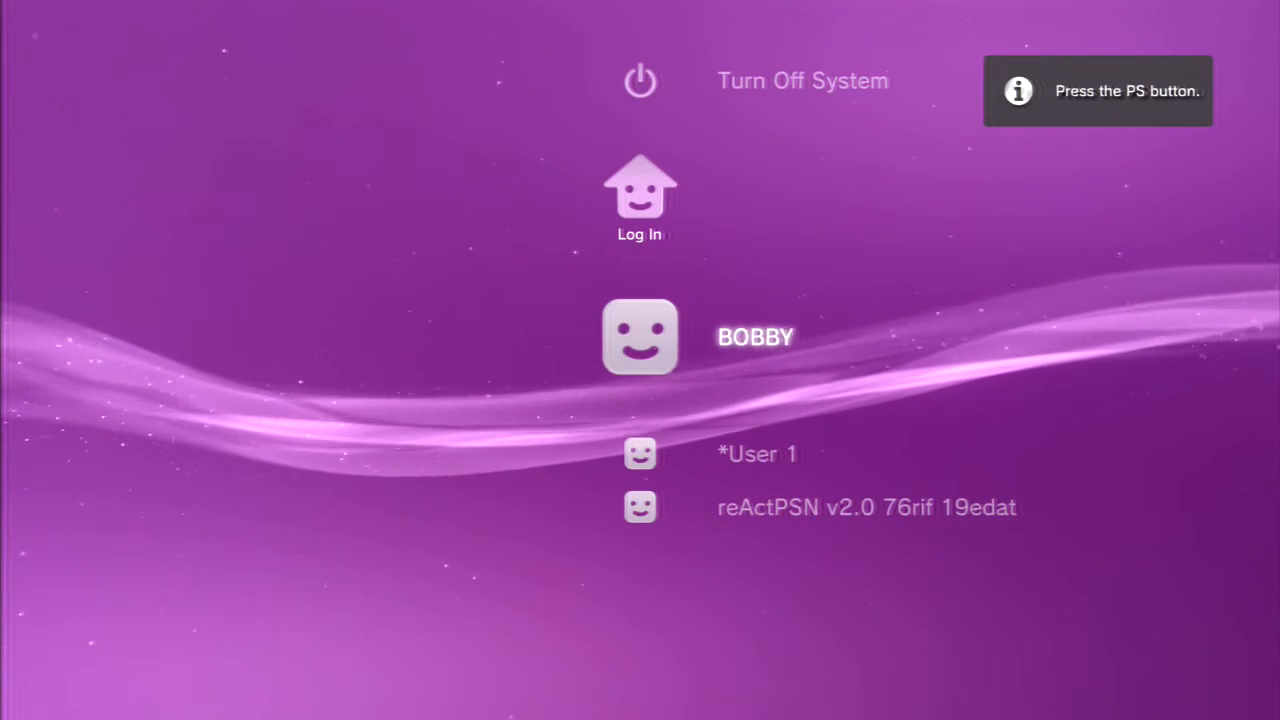
Switch to the PS3, log in with the main user profile and open the PlayStation 2 folder under Game
{"action": "key", "text": "Return"}
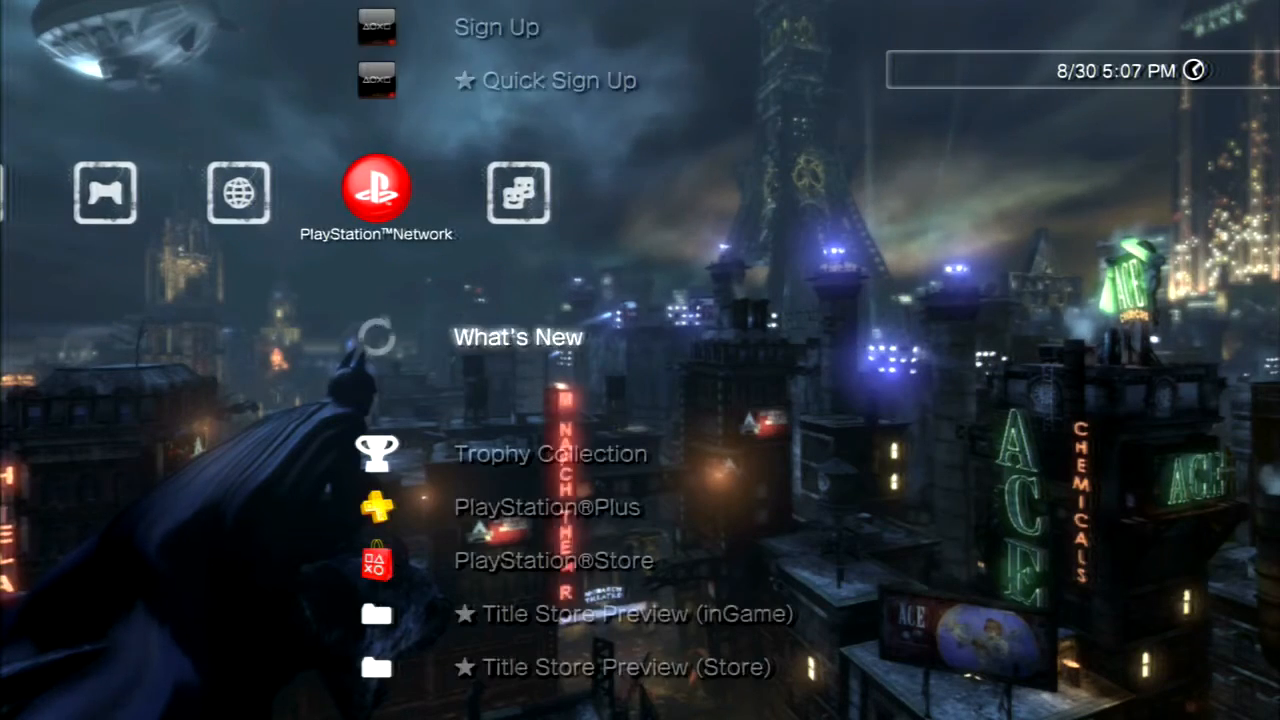
{"action": "key", "text": "Left"}
{"action": "key", "text": "Left"}
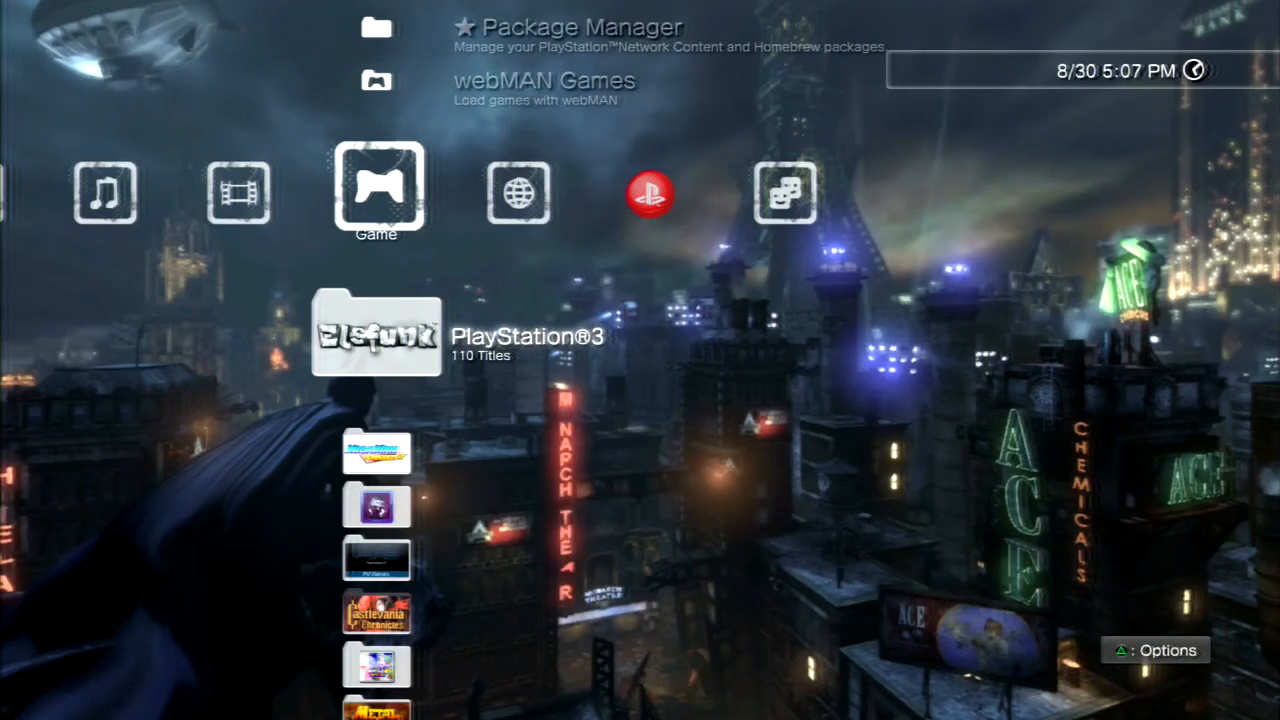
{"action": "key", "text": "Down"}
{"action": "key", "text": "Down"}
{"action": "key", "text": "Down"}
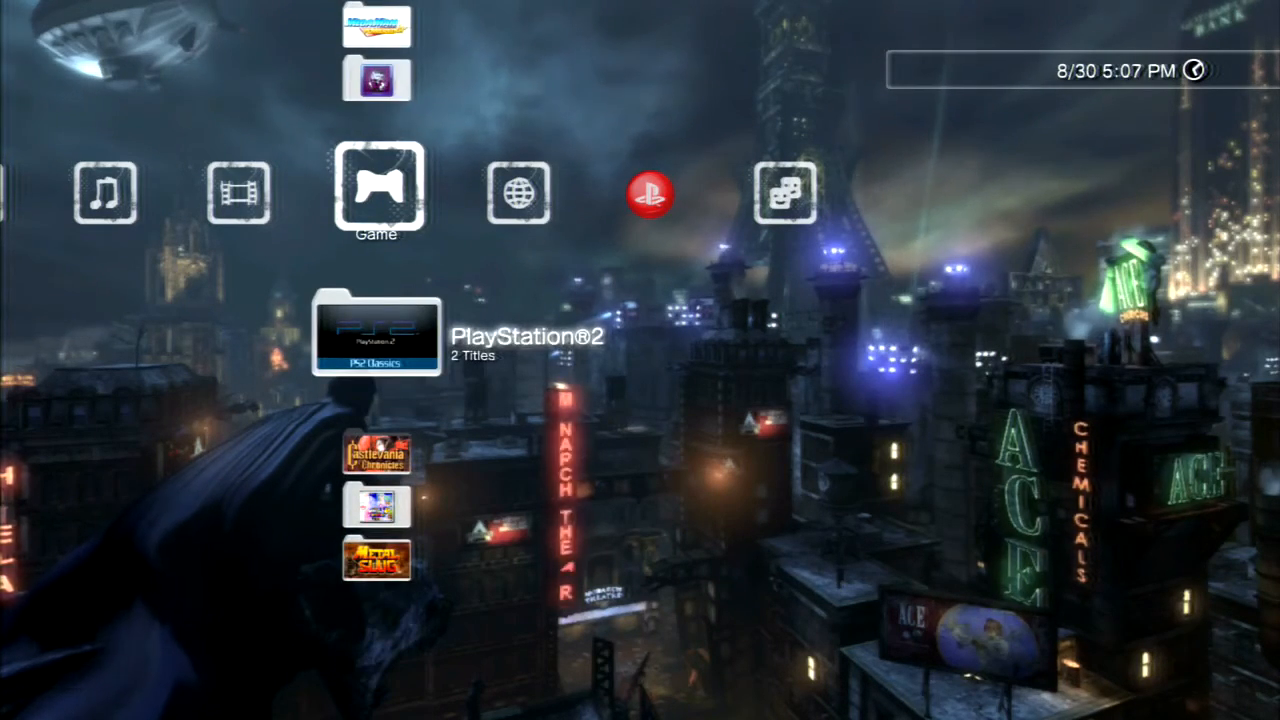
{"action": "key", "text": "Return"}
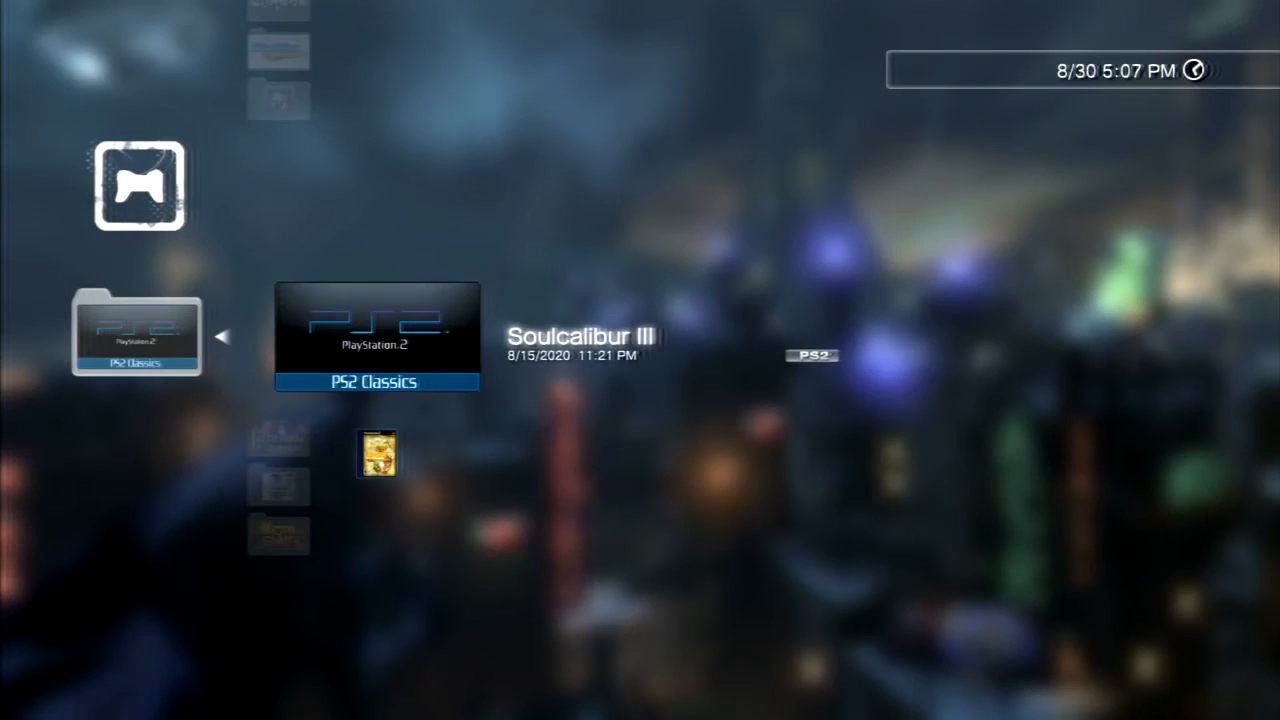
Look through the PlayStation 2 titles already installed on the console
{"action": "key", "text": "Down"}
{"action": "key", "text": "Up"}
{"action": "key", "text": "Down"}
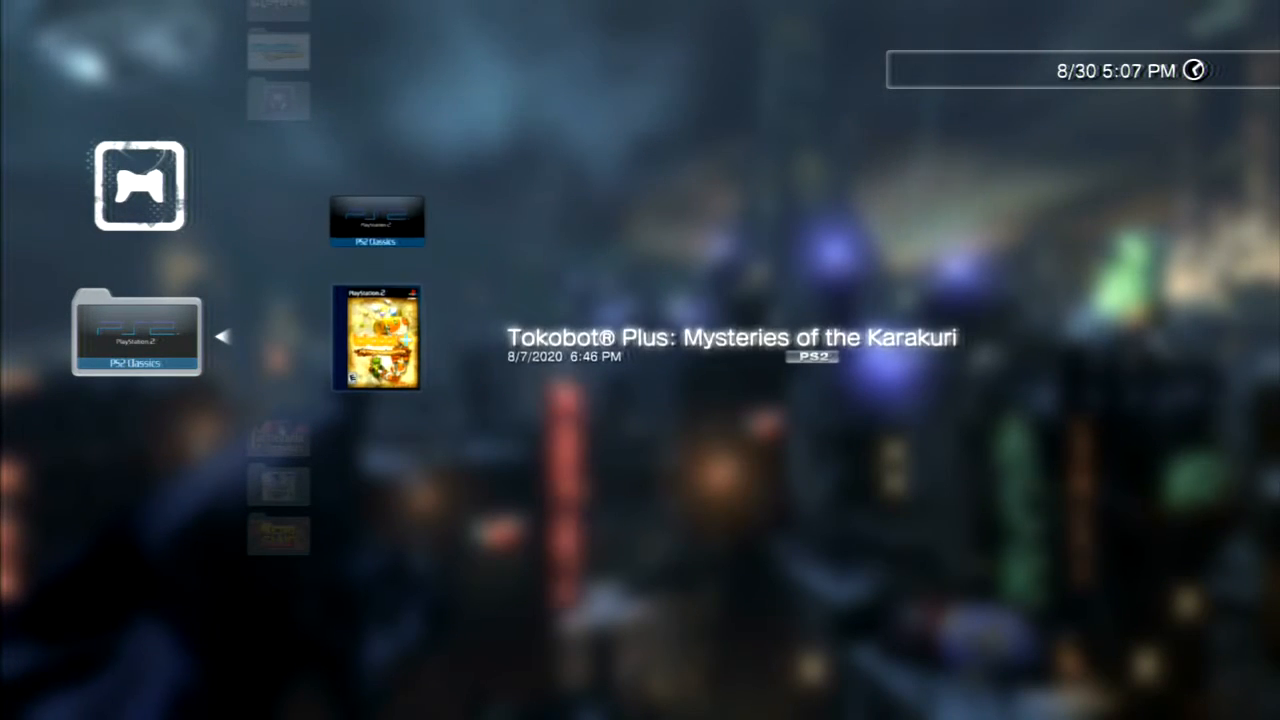
{"action": "key", "text": "Up"}
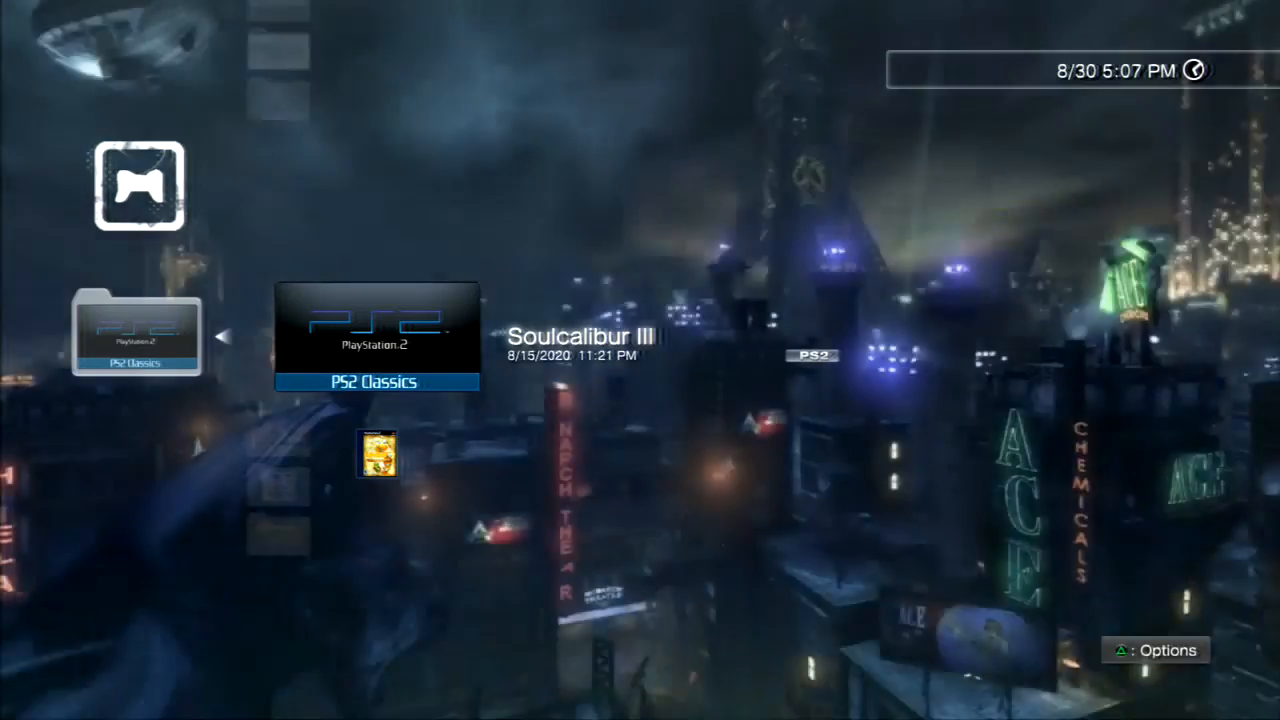
{"action": "key", "text": "Down"}
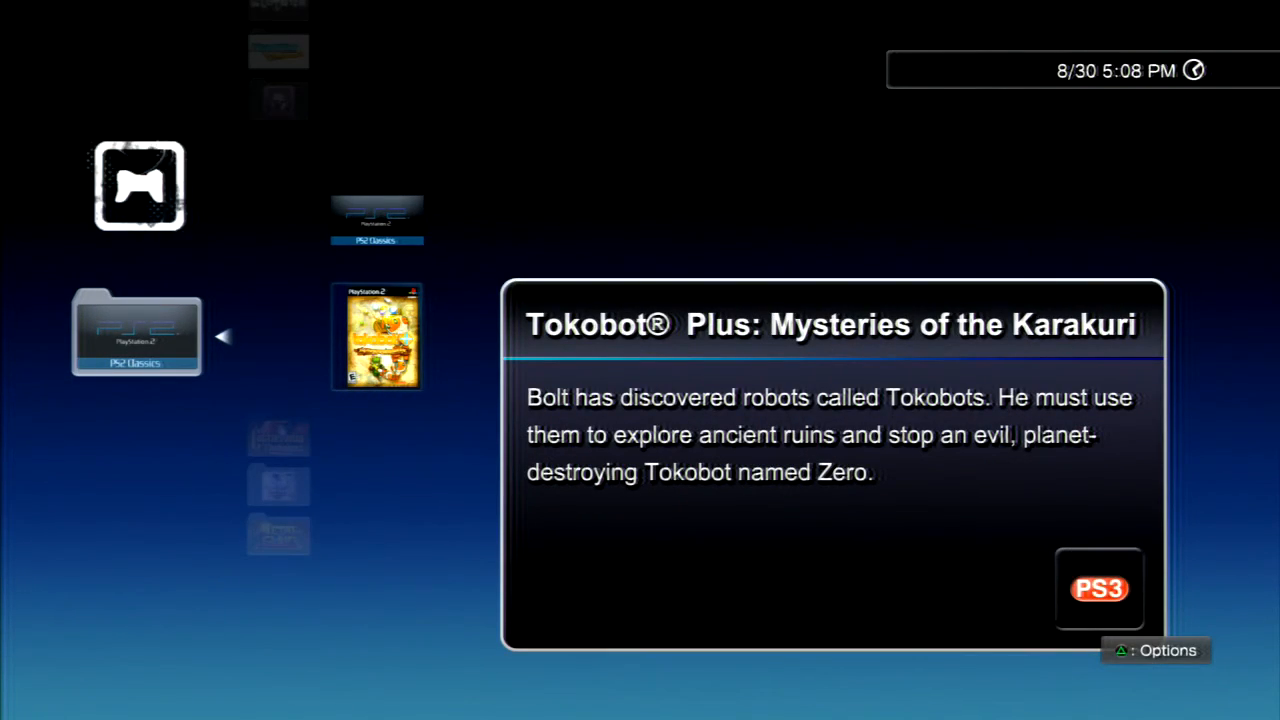
Leave the PlayStation 2 folder and open Install Package Files in Package Manager
{"action": "key", "text": "Escape"}
{"action": "key", "text": "Up"}
{"action": "key", "text": "Up"}
{"action": "key", "text": "Up"}
{"action": "key", "text": "Up"}
{"action": "key", "text": "Up"}
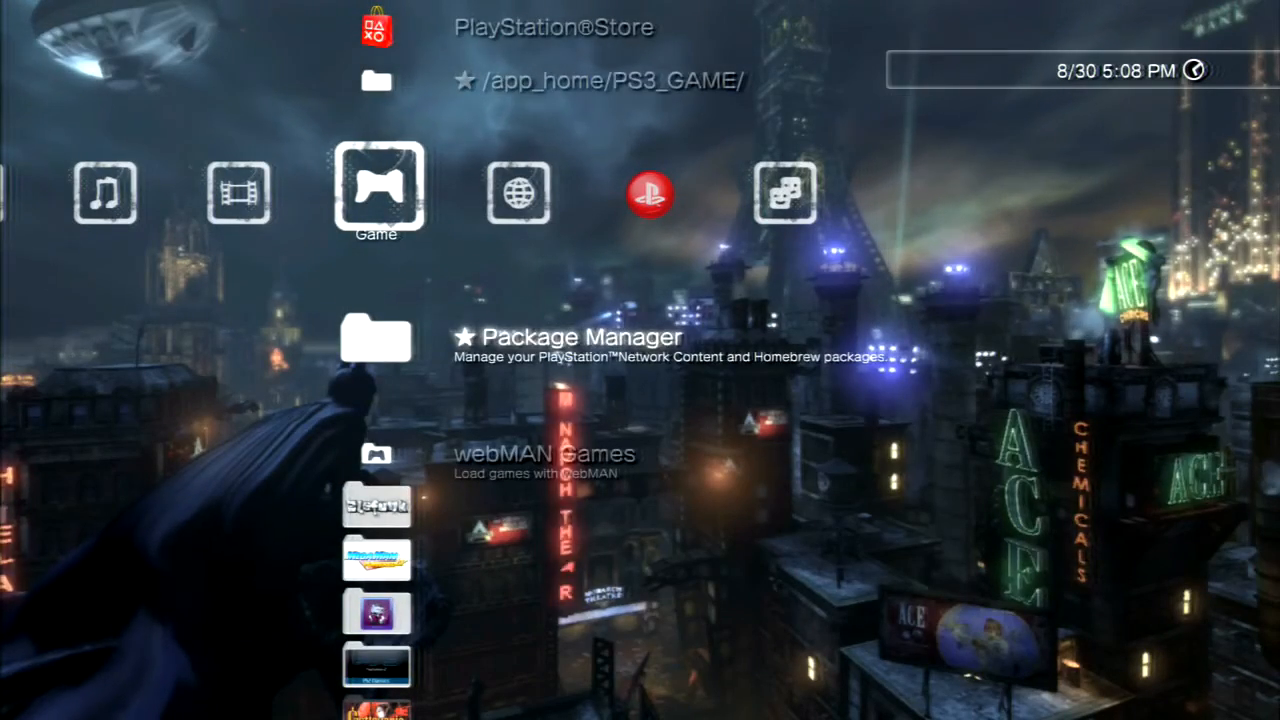
{"action": "key", "text": "Return"}
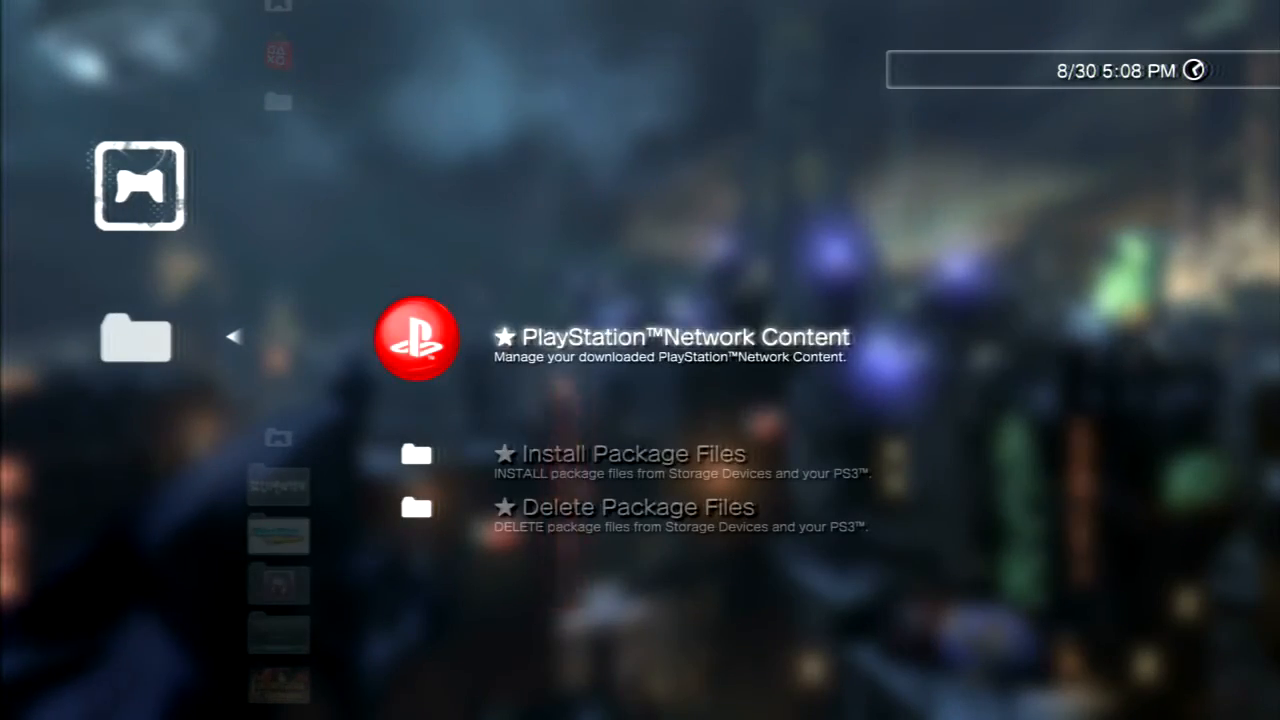
{"action": "key", "text": "Down"}
{"action": "key", "text": "Return"}
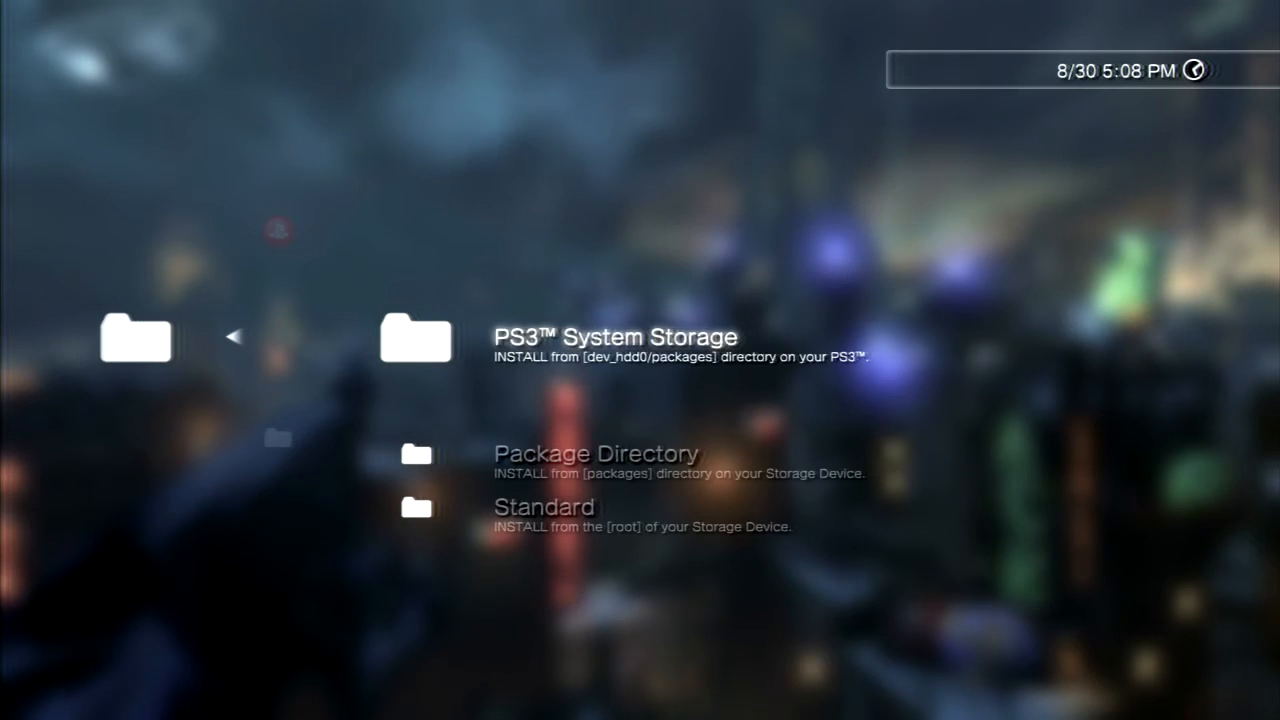
Install GRADIUS V.pkg from the root of the storage device using the Standard source, then return to the Game category
{"action": "key", "text": "Down"}
{"action": "key", "text": "Down"}
{"action": "key", "text": "Return"}
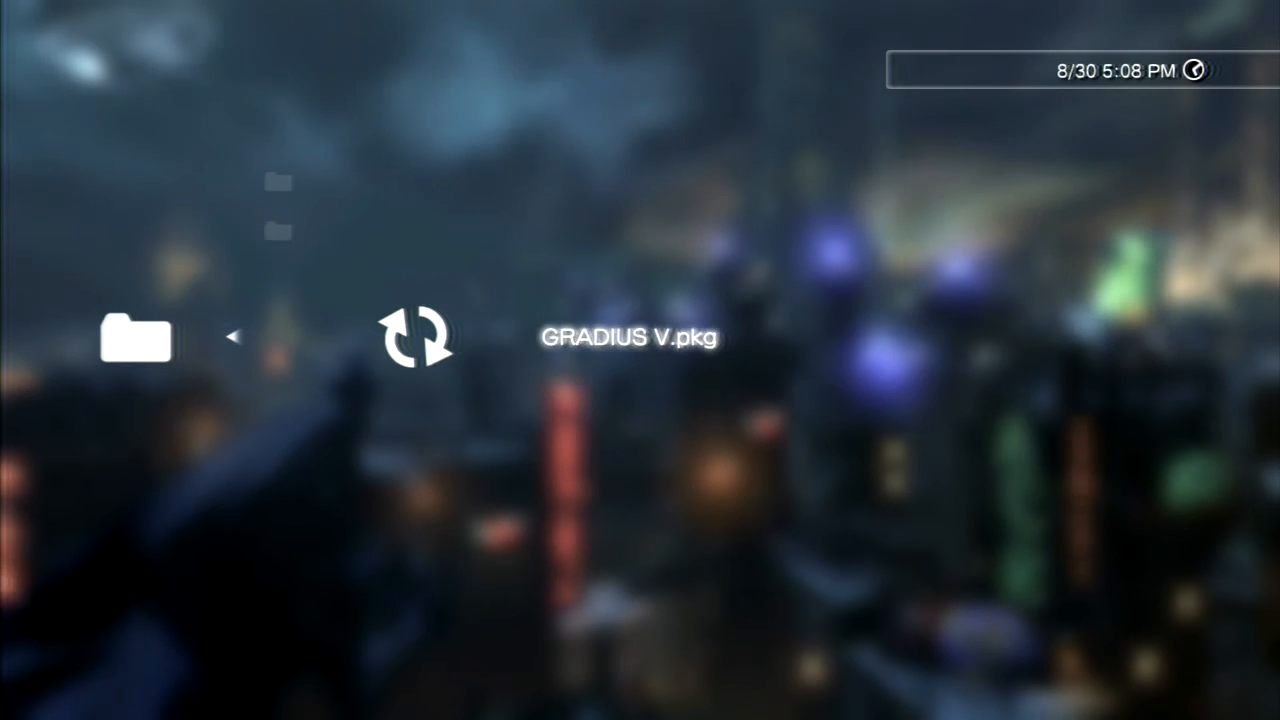
{"action": "key", "text": "Return"}
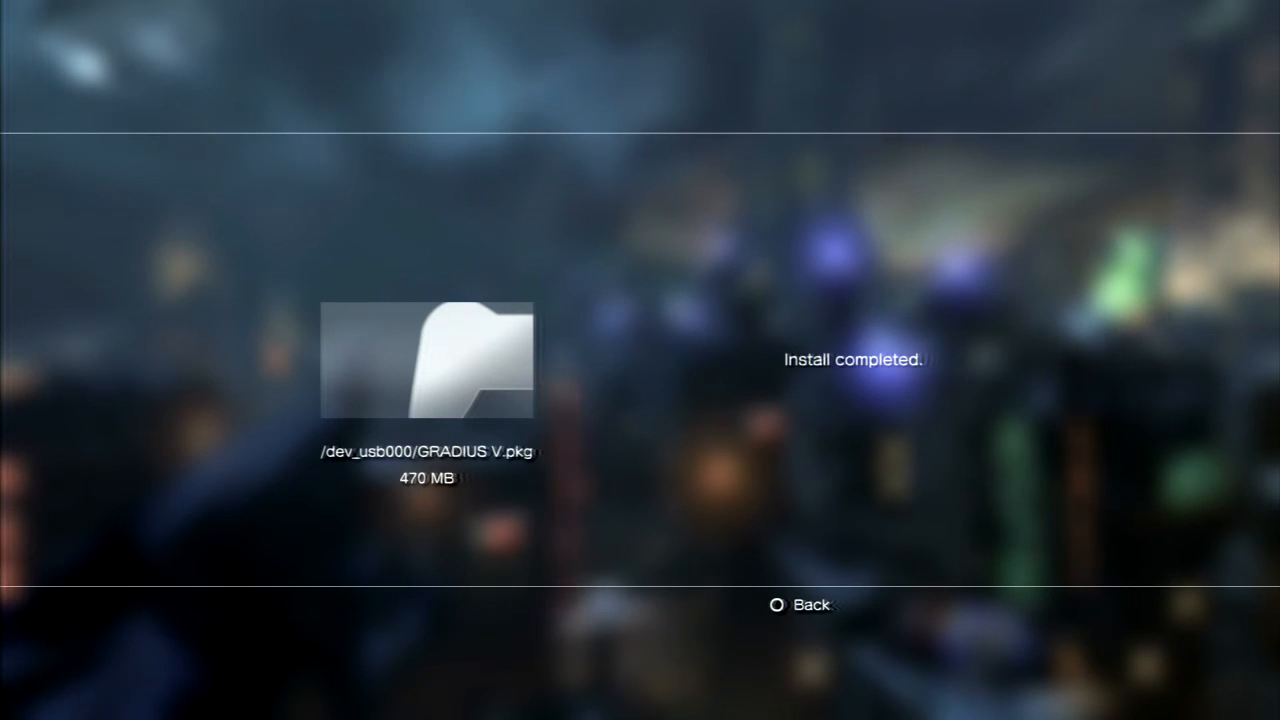
{"action": "key", "text": "Escape"}
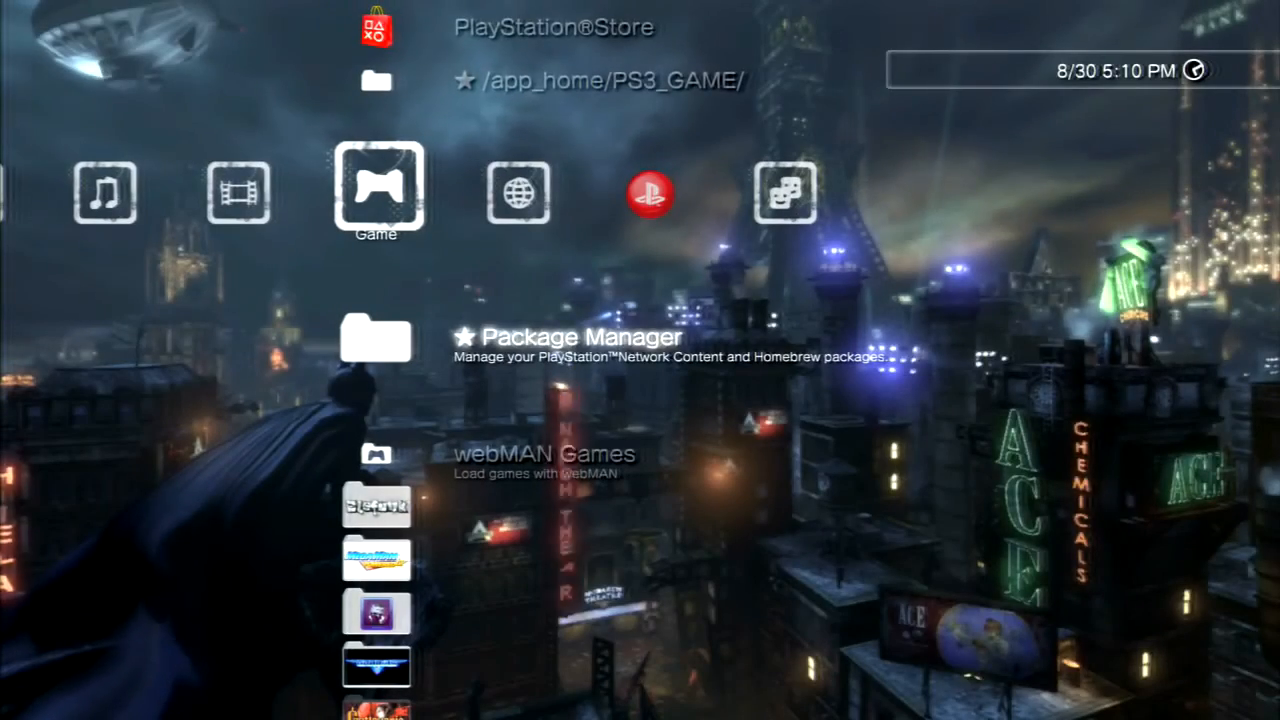
Open the PlayStation 2 folder under Game and launch the installed Gradius V title
{"action": "key", "text": "Down"}
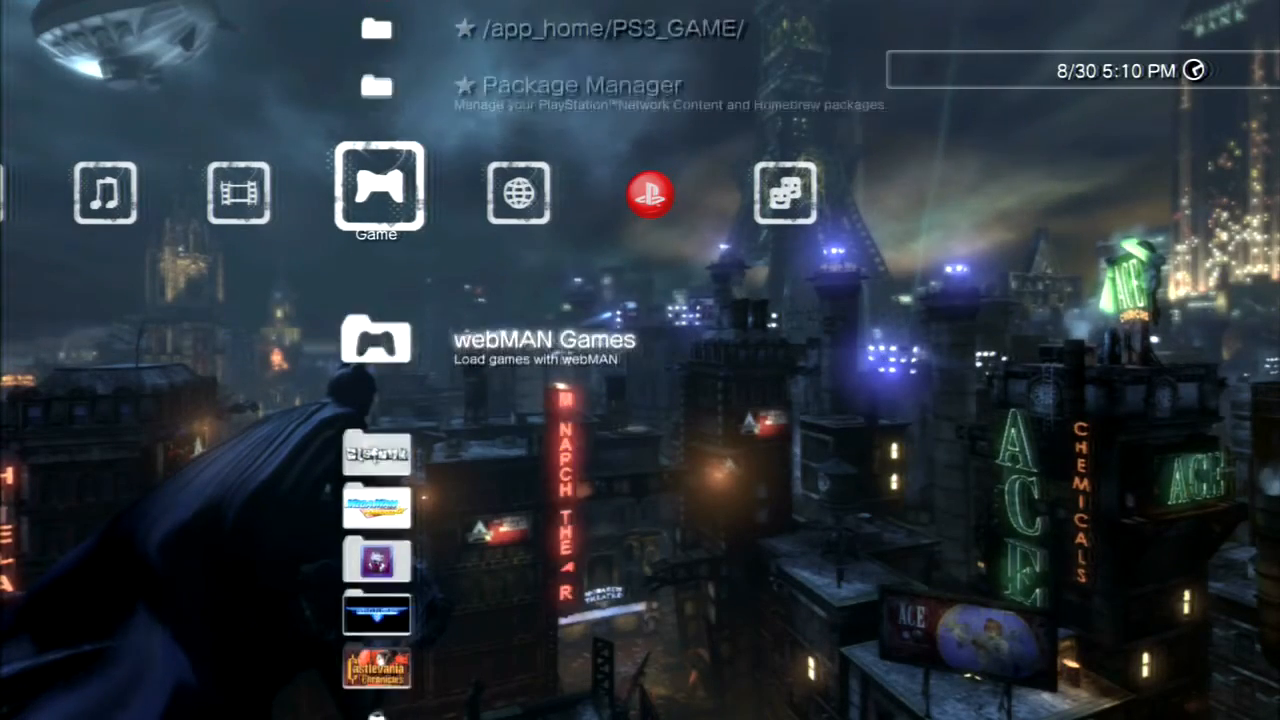
{"action": "key", "text": "Down"}
{"action": "key", "text": "Down"}
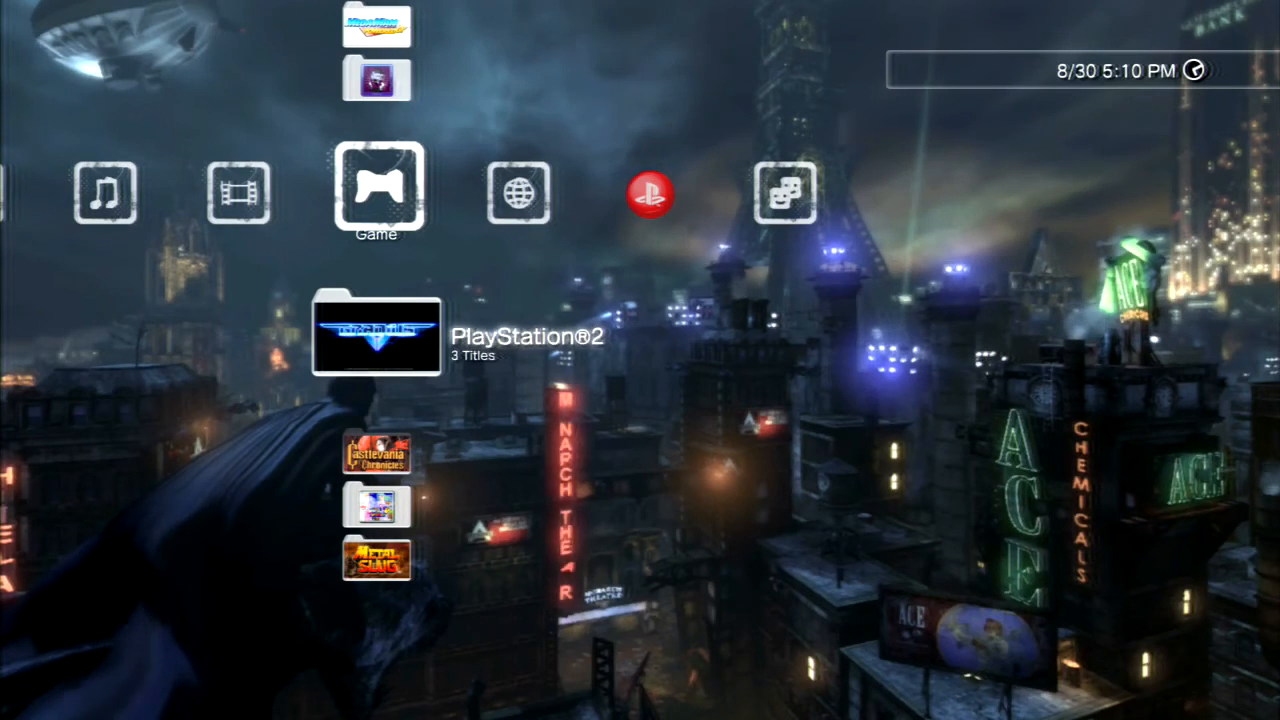
{"action": "key", "text": "Return"}
{"action": "key", "text": "Up"}
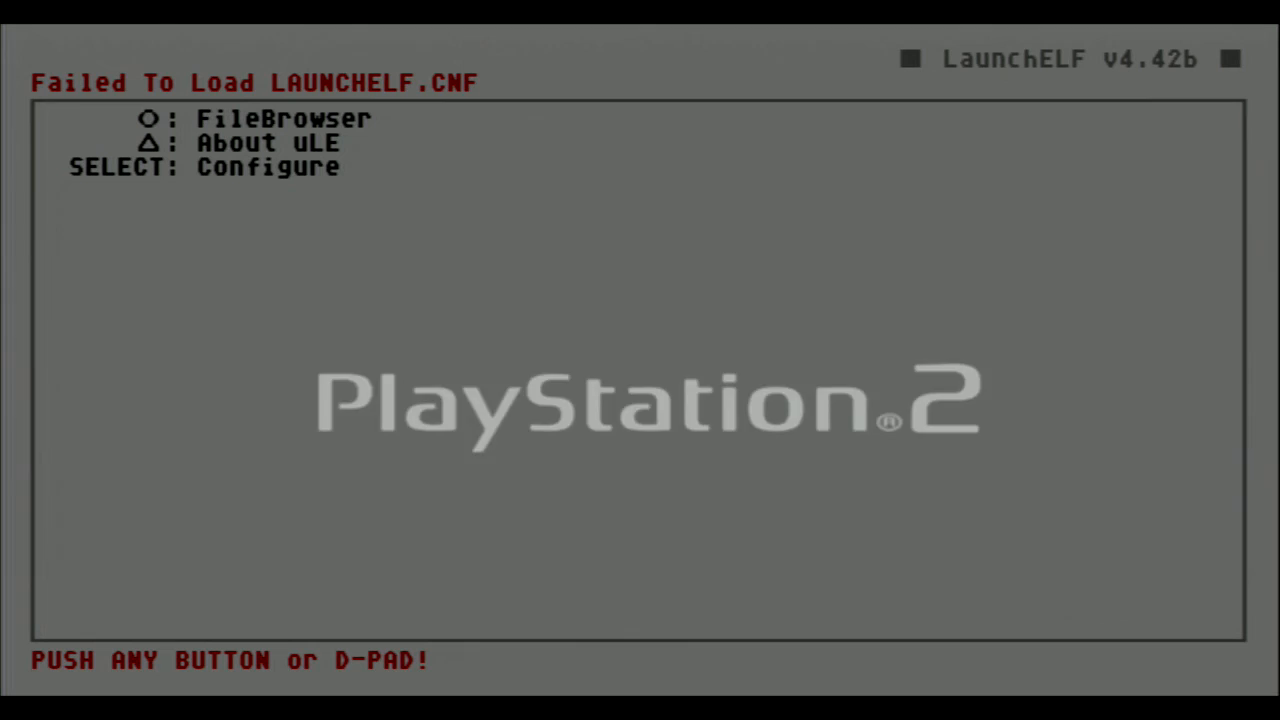
Open the LaunchELF FileBrowser and enter the cdfs:/ device
{"action": "key", "text": "Return"}
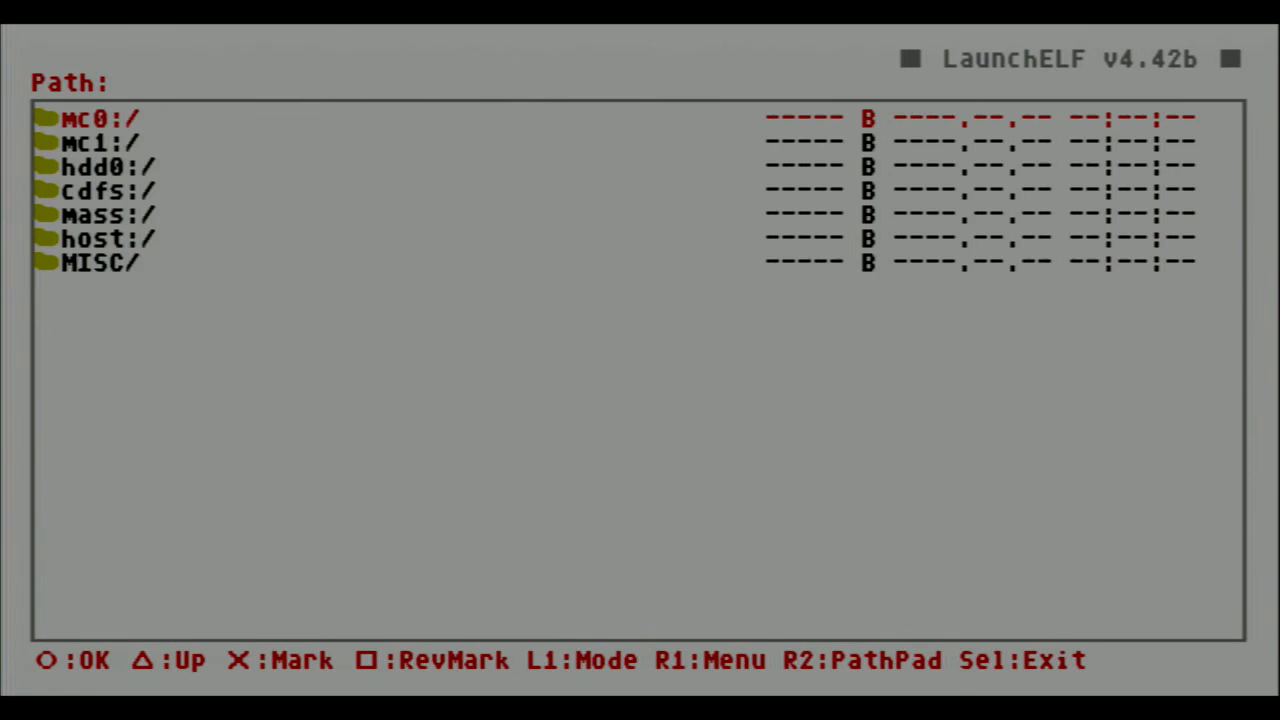
{"action": "key", "text": "Down"}
{"action": "key", "text": "Down"}
{"action": "key", "text": "Down"}
{"action": "key", "text": "Return"}
Select CODEBREAKER.ELF in the cdfs:/ file list
{"action": "key", "text": "Down"}
{"action": "key", "text": "Down"}
{"action": "key", "text": "Down"}
{"action": "key", "text": "Down"}
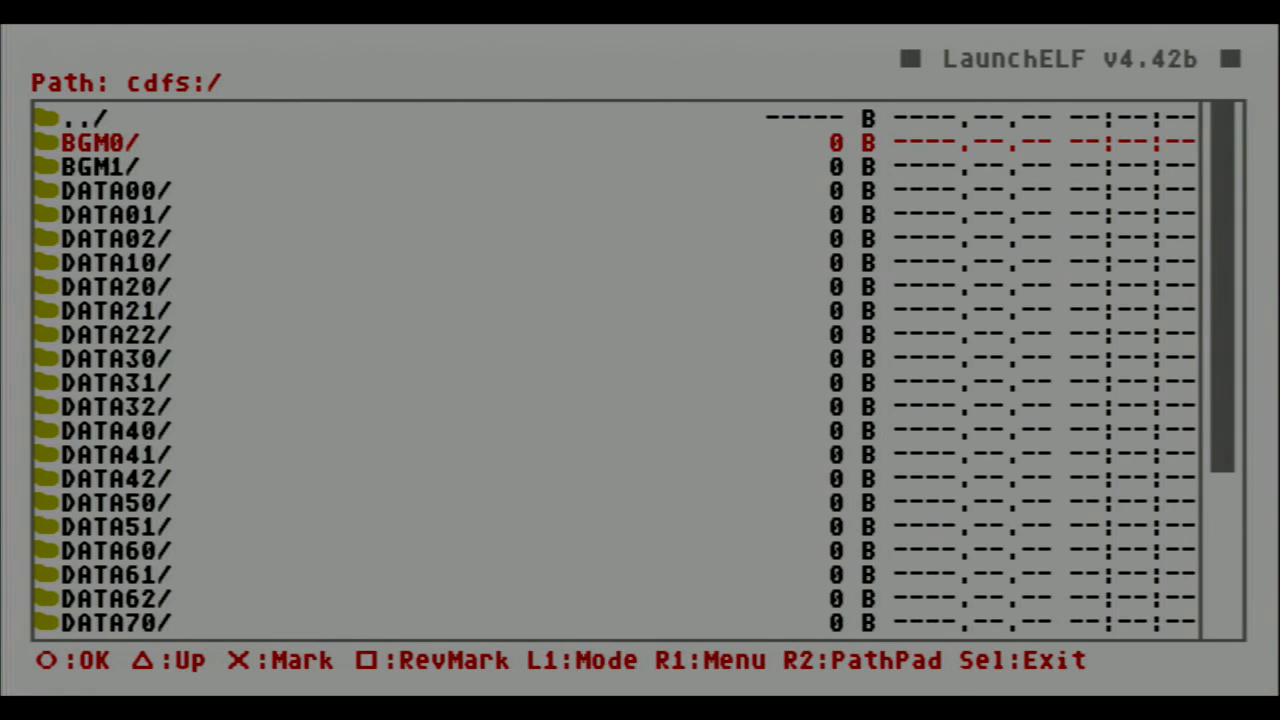
{"action": "key", "text": "Down"}
{"action": "key", "text": "Down"}
{"action": "key", "text": "Down"}
{"action": "key", "text": "Down"}
{"action": "key", "text": "Down"}
{"action": "key", "text": "Down"}
{"action": "key", "text": "Down"}
{"action": "key", "text": "Down"}
{"action": "key", "text": "Down"}
{"action": "key", "text": "Down"}
{"action": "key", "text": "Down"}
{"action": "key", "text": "Down"}
{"action": "key", "text": "Down"}
{"action": "key", "text": "Down"}
{"action": "key", "text": "Down"}
{"action": "key", "text": "Down"}
{"action": "key", "text": "Down"}
{"action": "key", "text": "Down"}
{"action": "key", "text": "Down"}
{"action": "key", "text": "Down"}
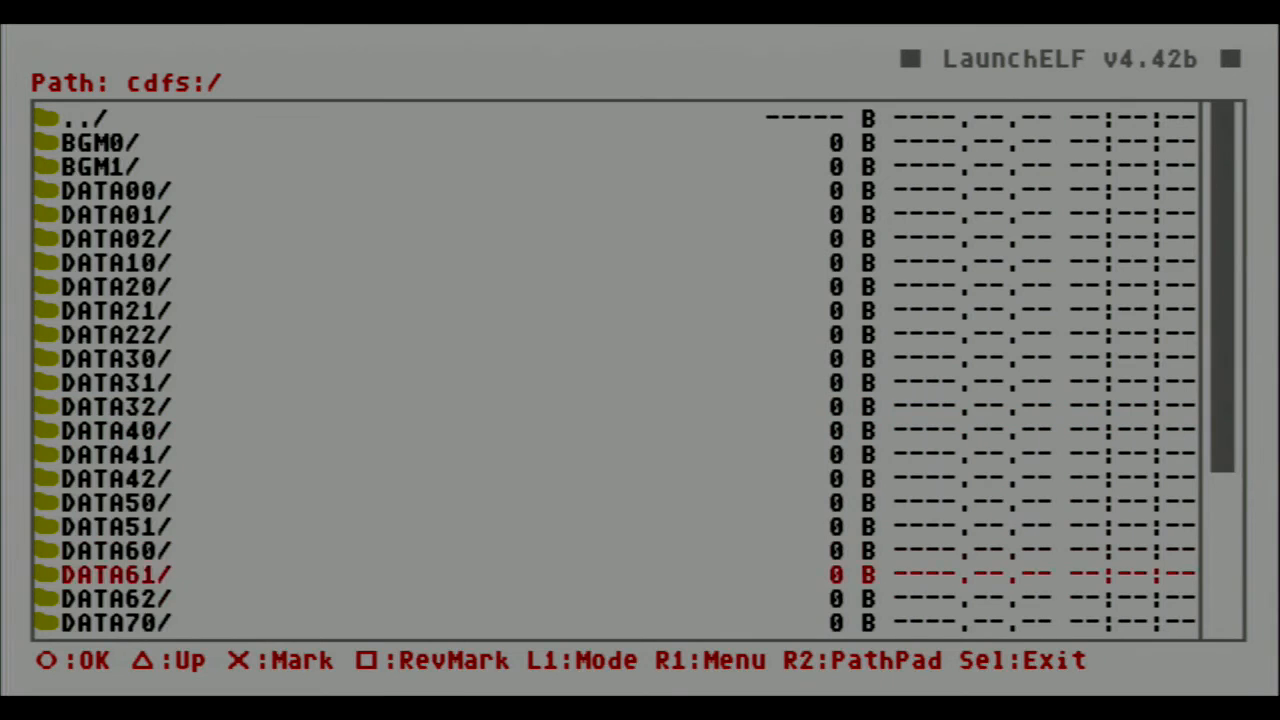
{"action": "key", "text": "Down"}
{"action": "key", "text": "Down"}
{"action": "key", "text": "Down"}
{"action": "key", "text": "Down"}
{"action": "key", "text": "Up"}
{"action": "key", "text": "Up"}
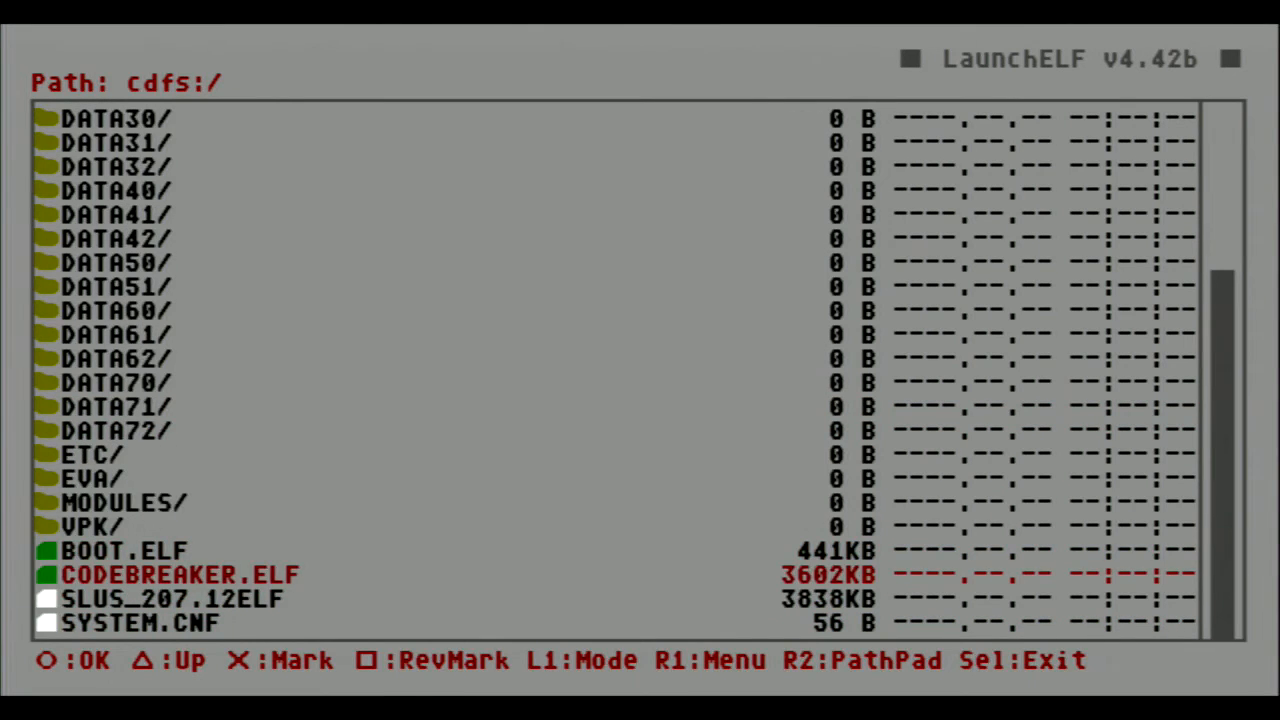